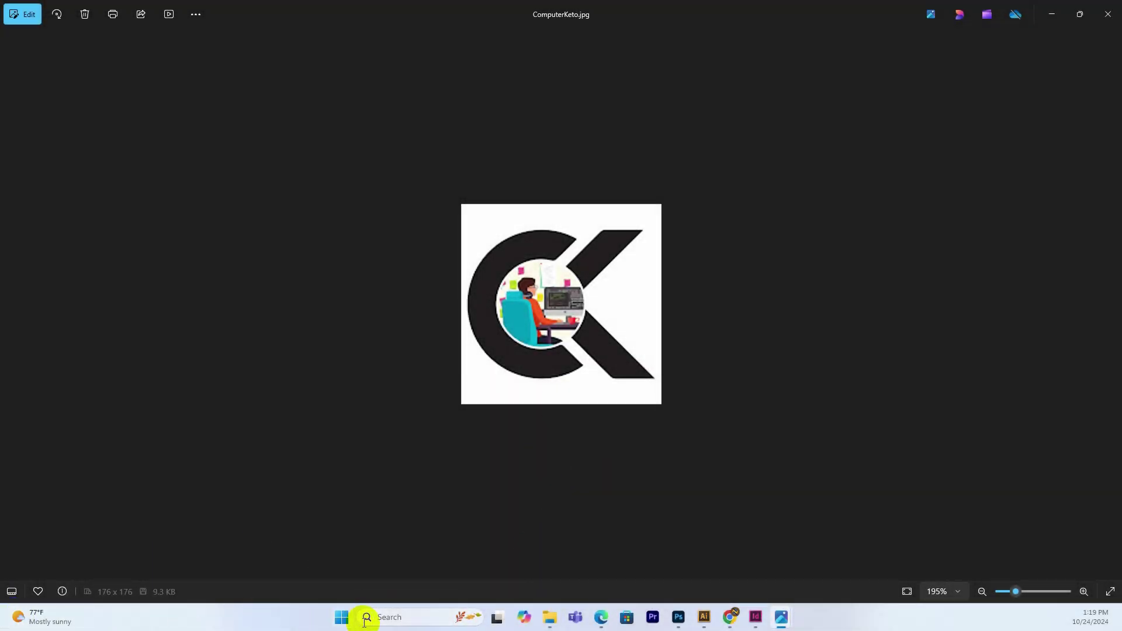
{"action": "left_click", "coordinate": [388, 617]}
{"action": "type", "text": "excel"}
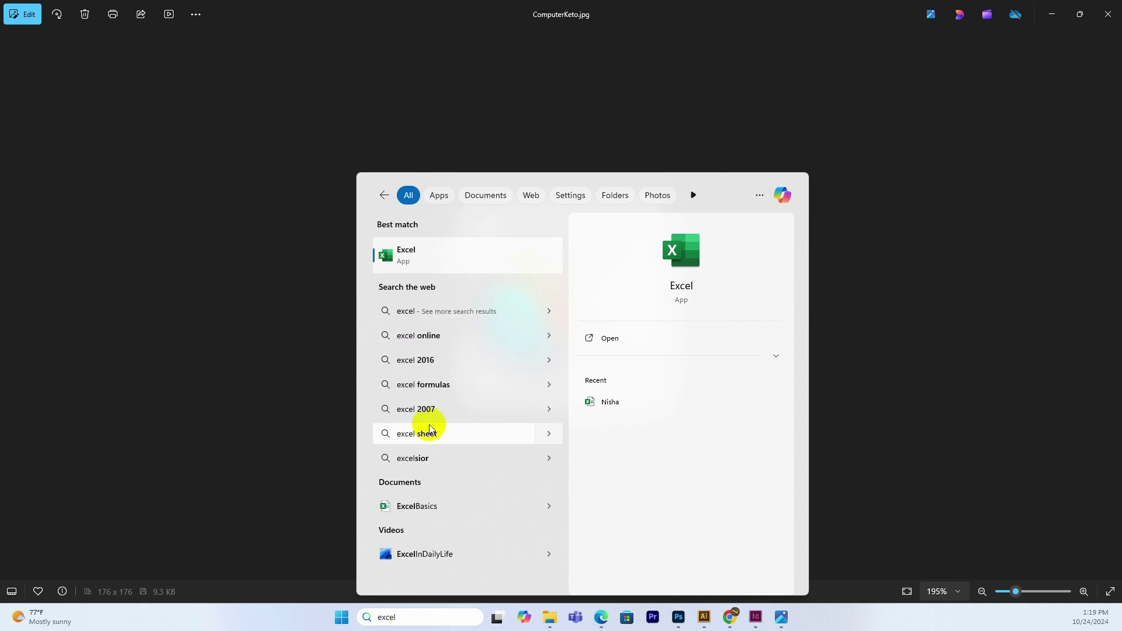
{"action": "left_click", "coordinate": [396, 471]}
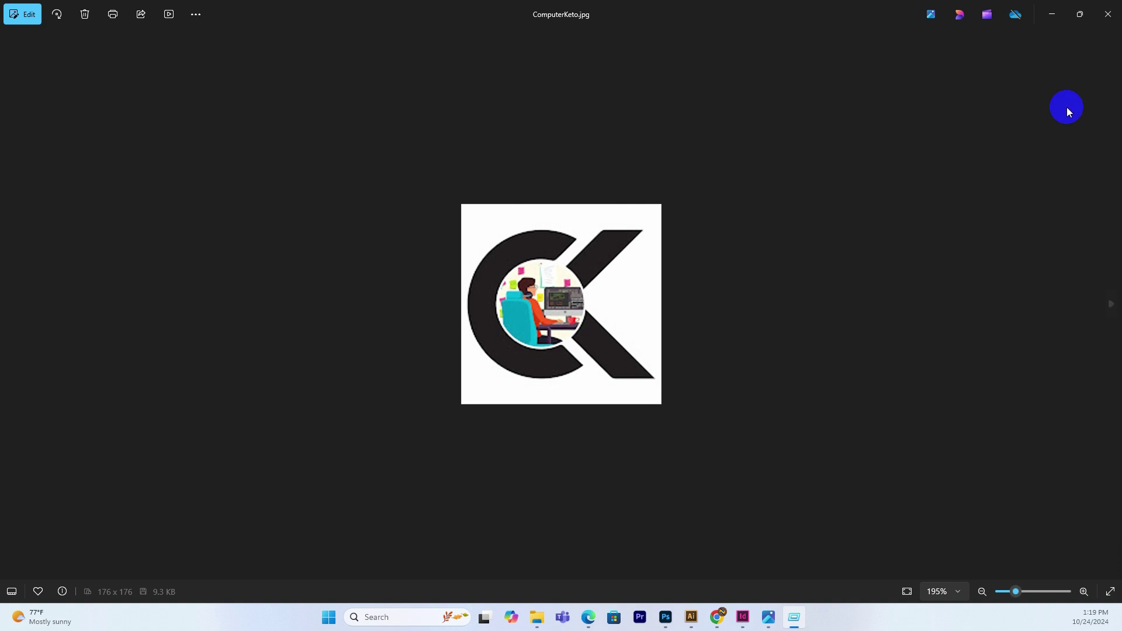
Launch Excel through the Run dialog with the command "excel" and create a blank workbook, dismissing the licence notice.
{"action": "key", "text": "super+r"}
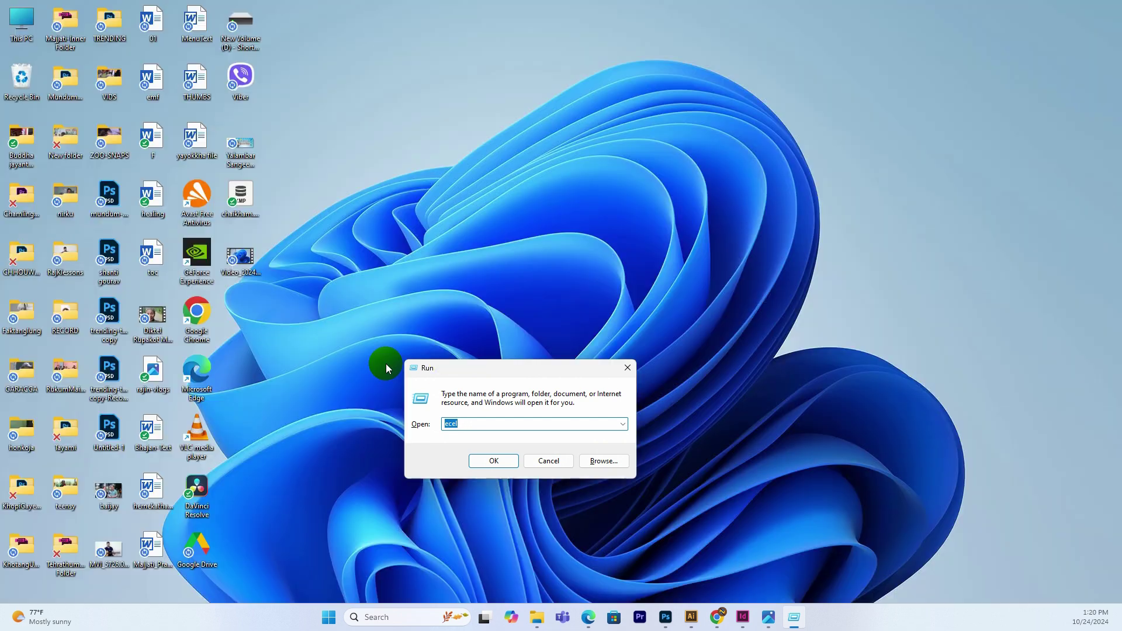
{"action": "type", "text": "excel"}
{"action": "left_click", "coordinate": [483, 459]}
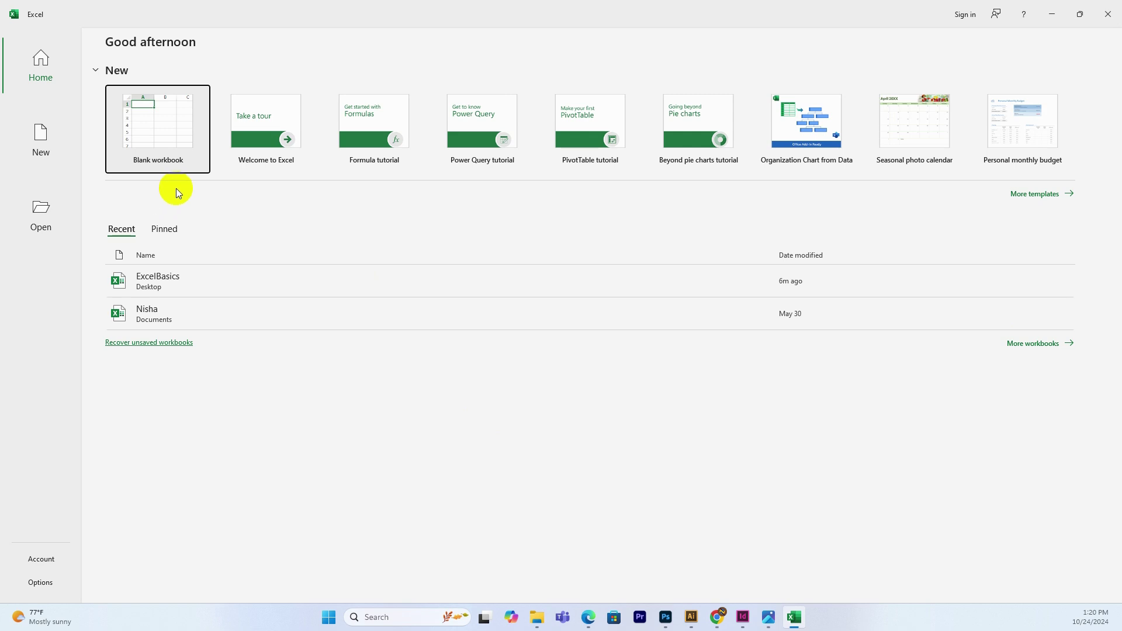
{"action": "left_click", "coordinate": [153, 135]}
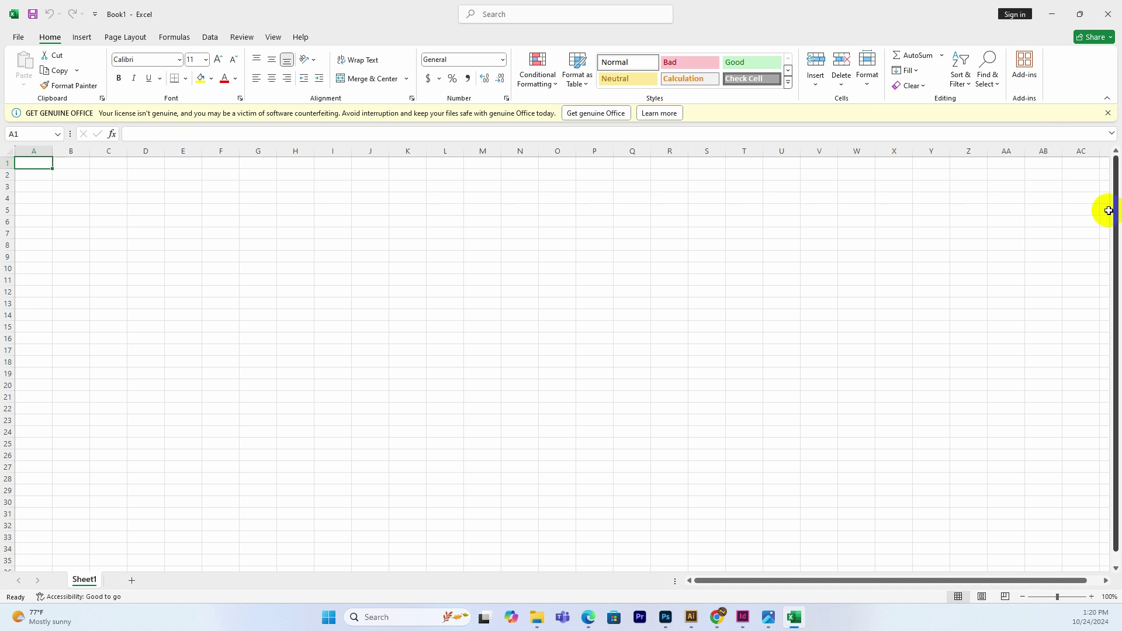
{"action": "left_click", "coordinate": [1109, 116]}
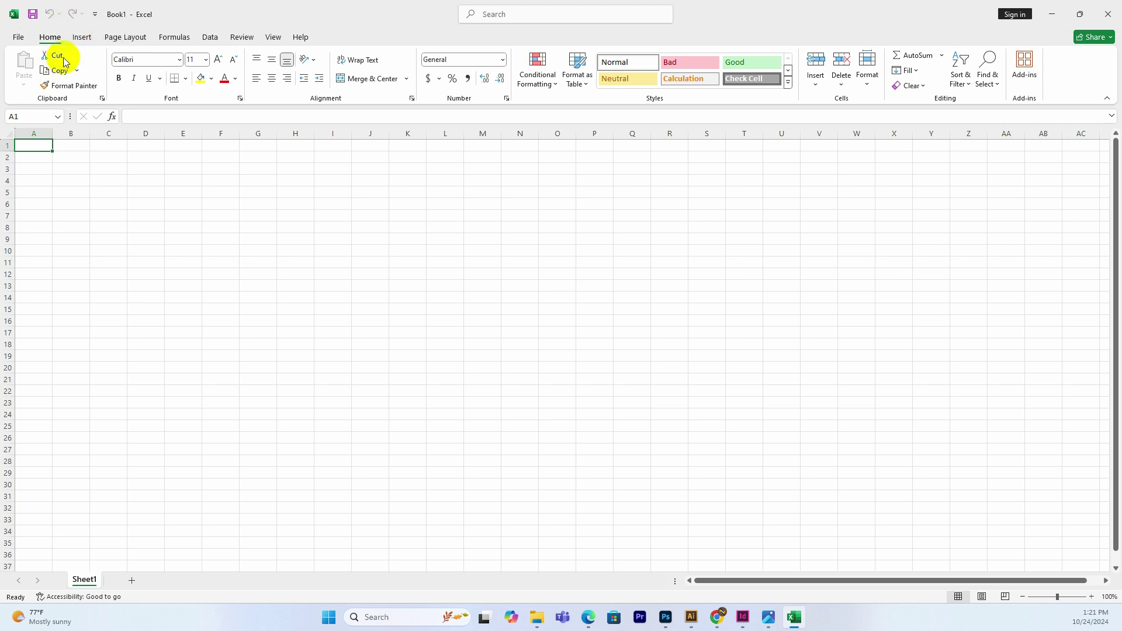
{"action": "left_click", "coordinate": [19, 38]}
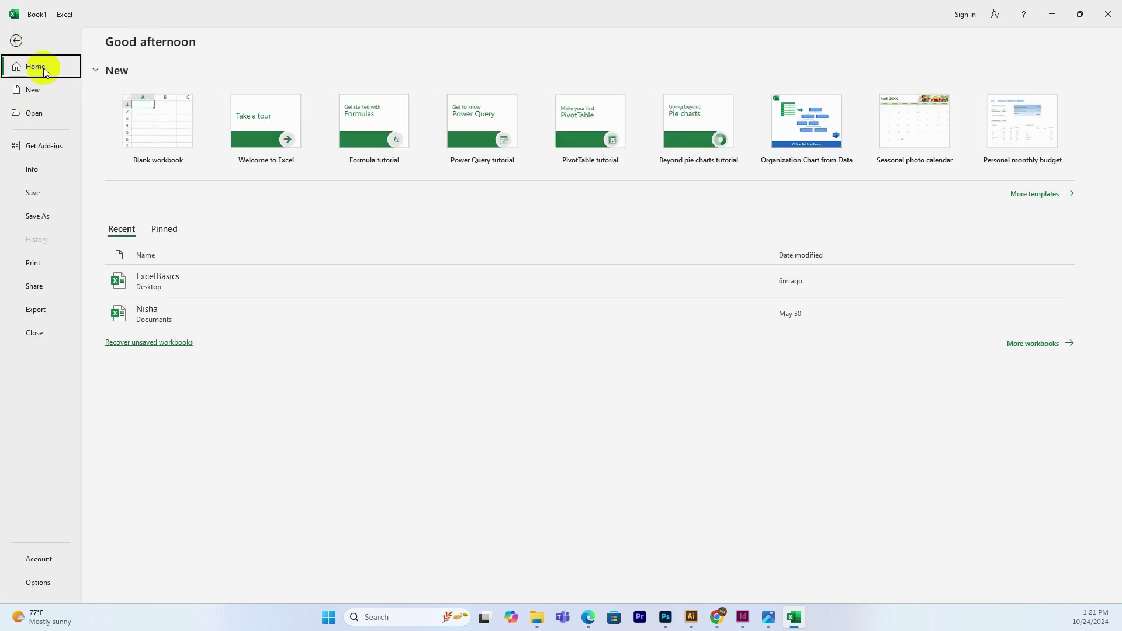
{"action": "left_click", "coordinate": [16, 42]}
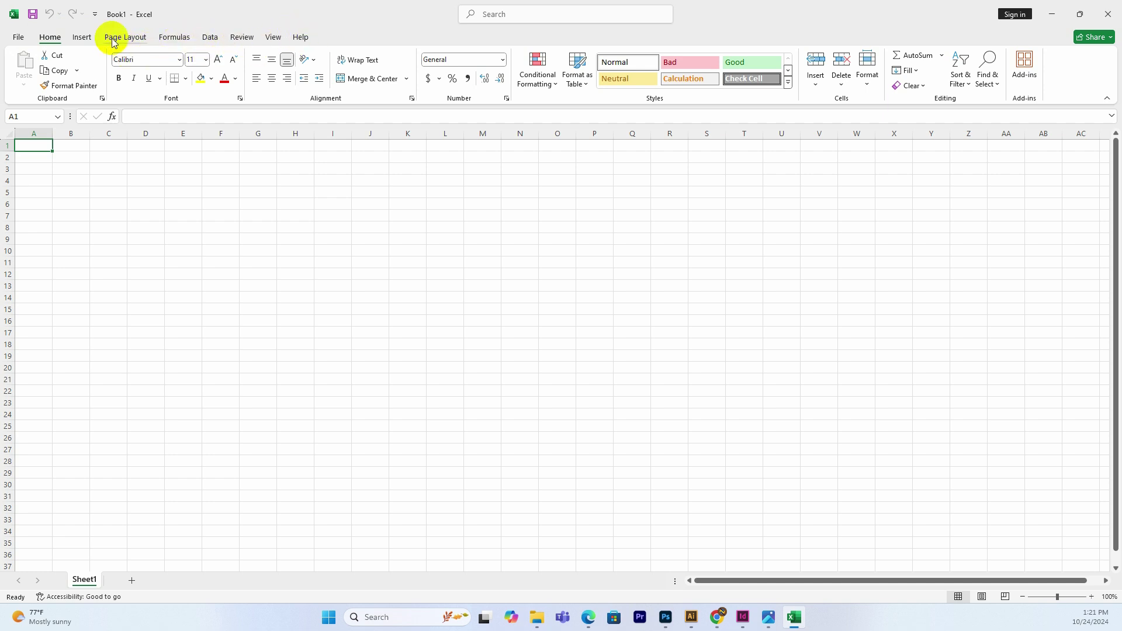
{"action": "left_click", "coordinate": [82, 37]}
{"action": "left_click", "coordinate": [51, 38]}
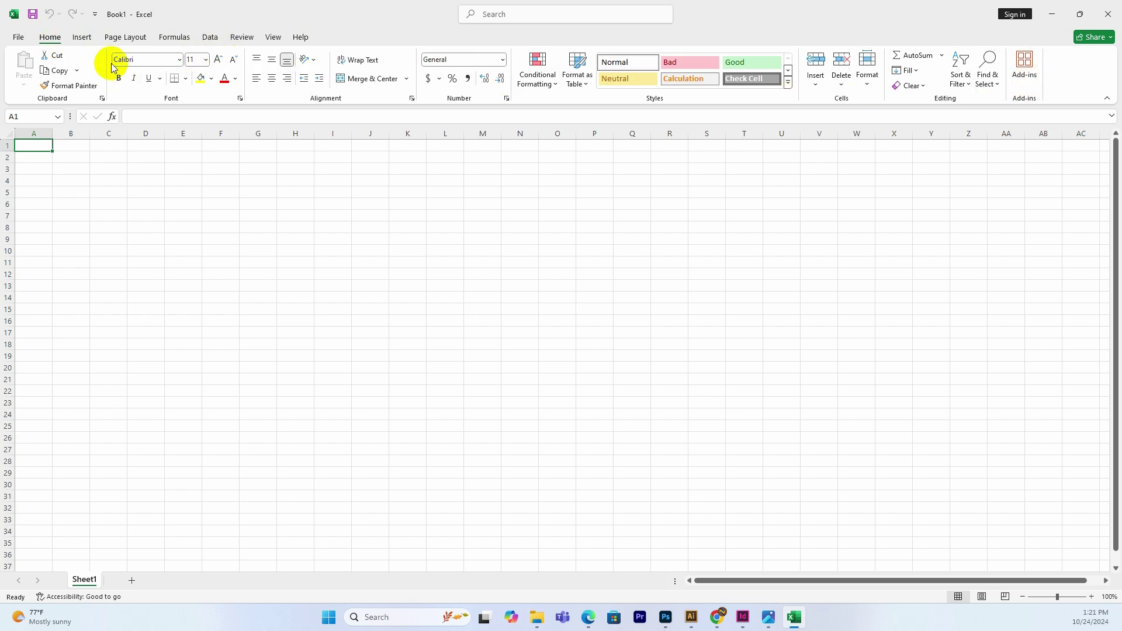
{"action": "left_click", "coordinate": [80, 38]}
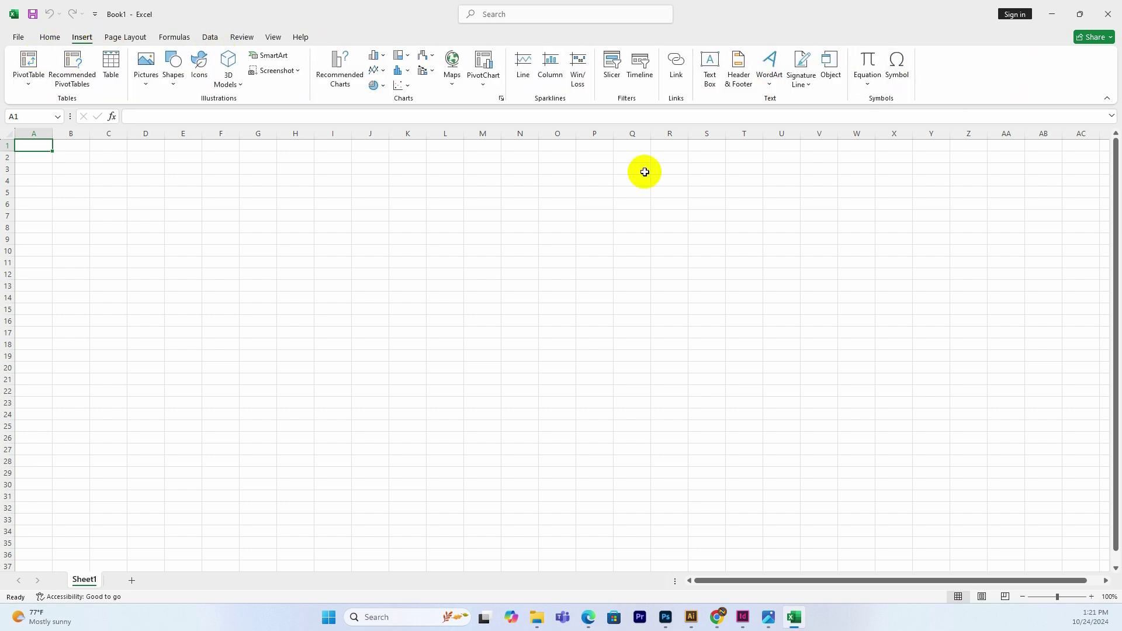
{"action": "left_click", "coordinate": [52, 39]}
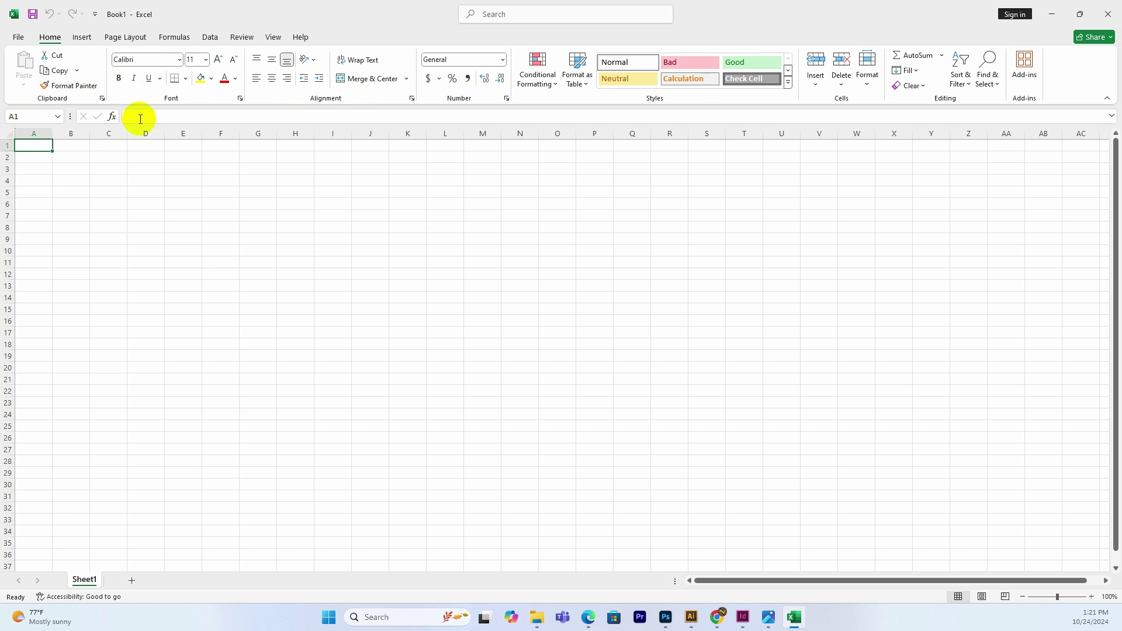
Add two new worksheets to the workbook after Sheet1.
{"action": "left_click", "coordinate": [112, 192]}
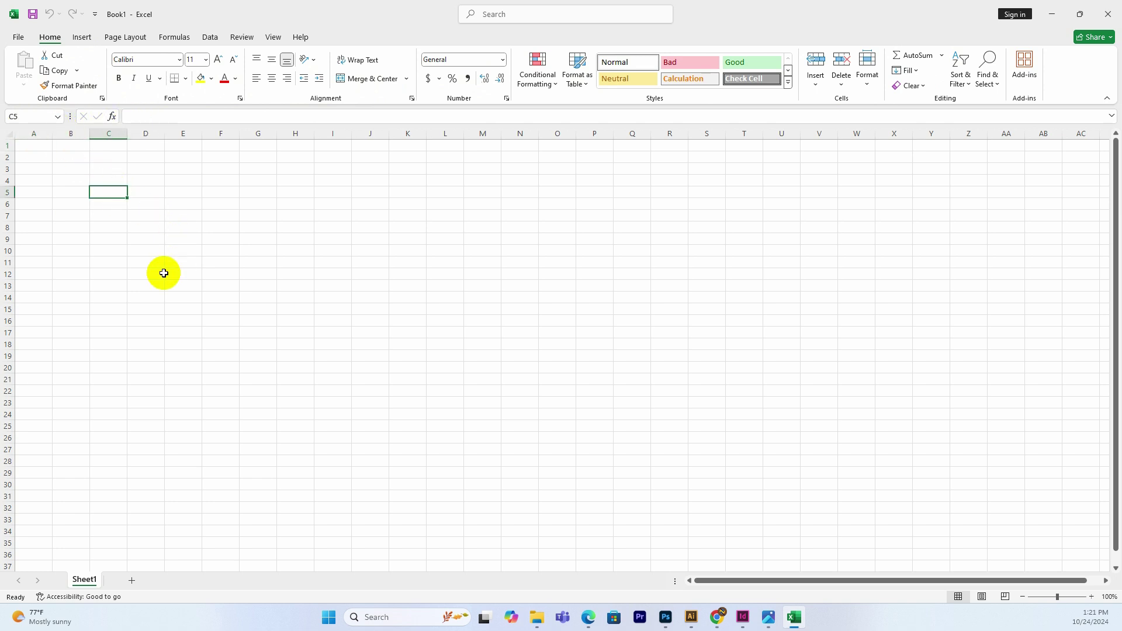
{"action": "scroll", "coordinate": [164, 273], "scroll_direction": "up", "scroll_amount": 5, "text": "ctrl"}
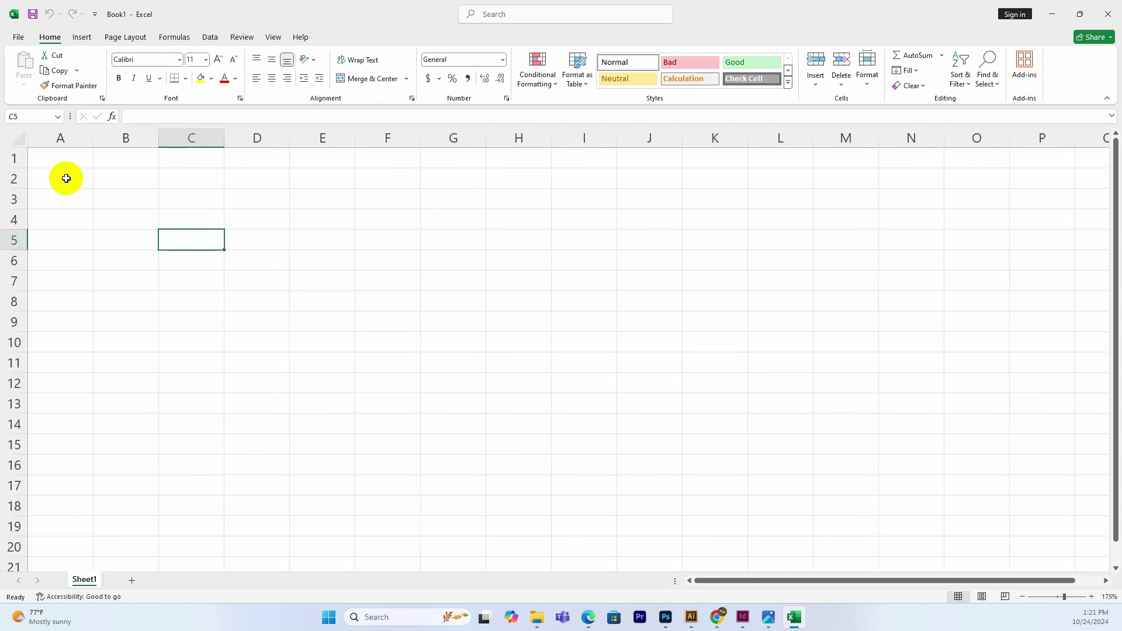
{"action": "left_click", "coordinate": [370, 237]}
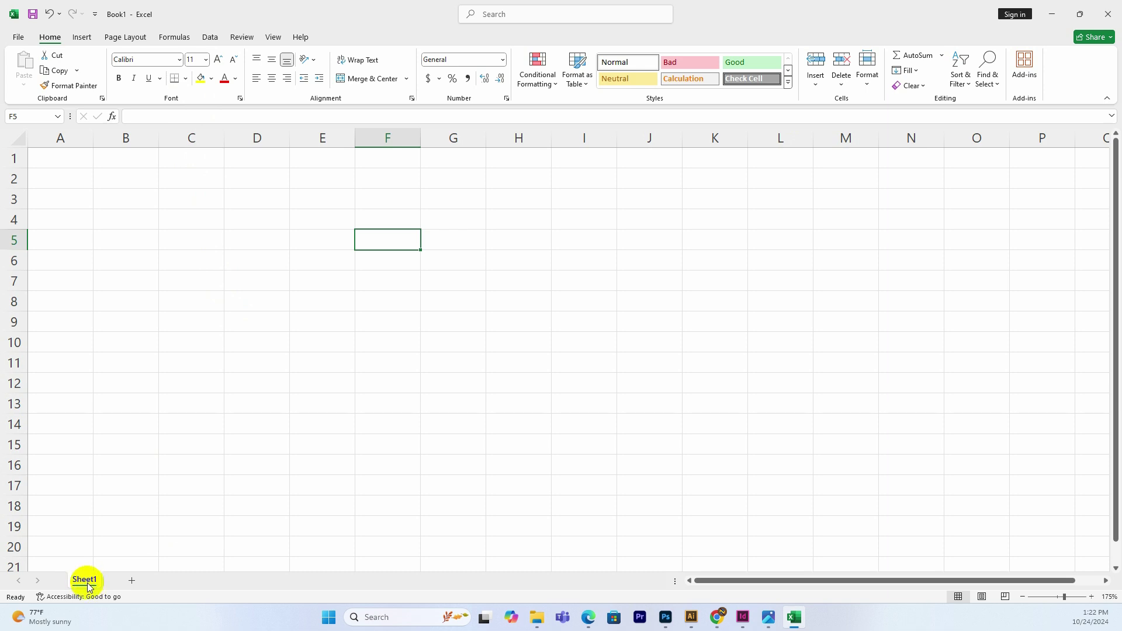
{"action": "left_click", "coordinate": [132, 581]}
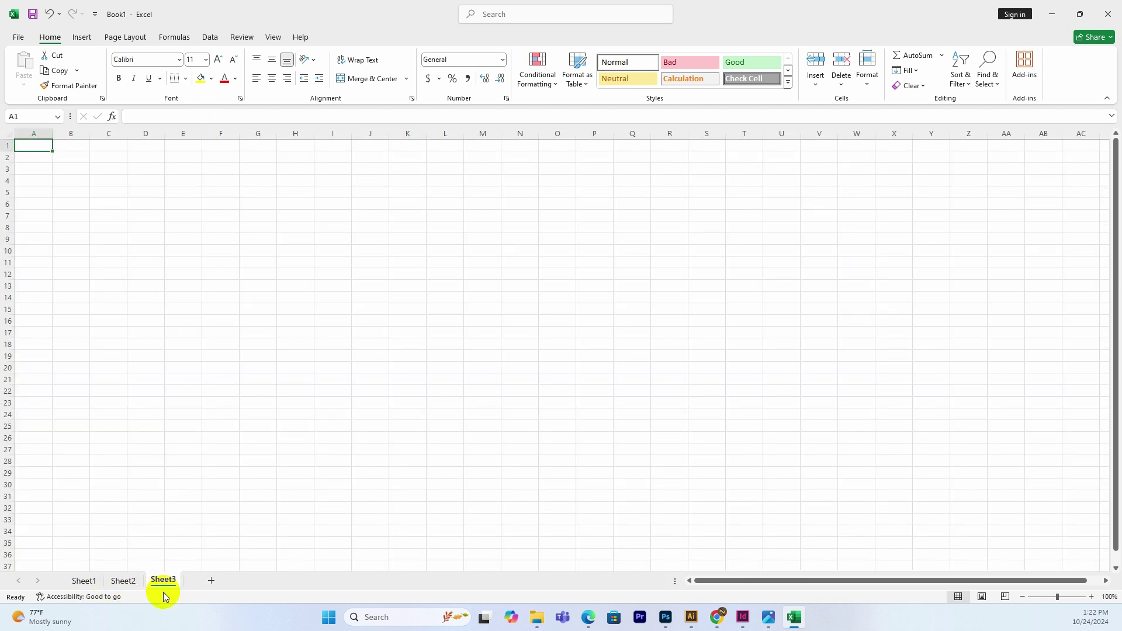
Rename the Sheet1 worksheet as "Excel Basics".
{"action": "left_click", "coordinate": [84, 582]}
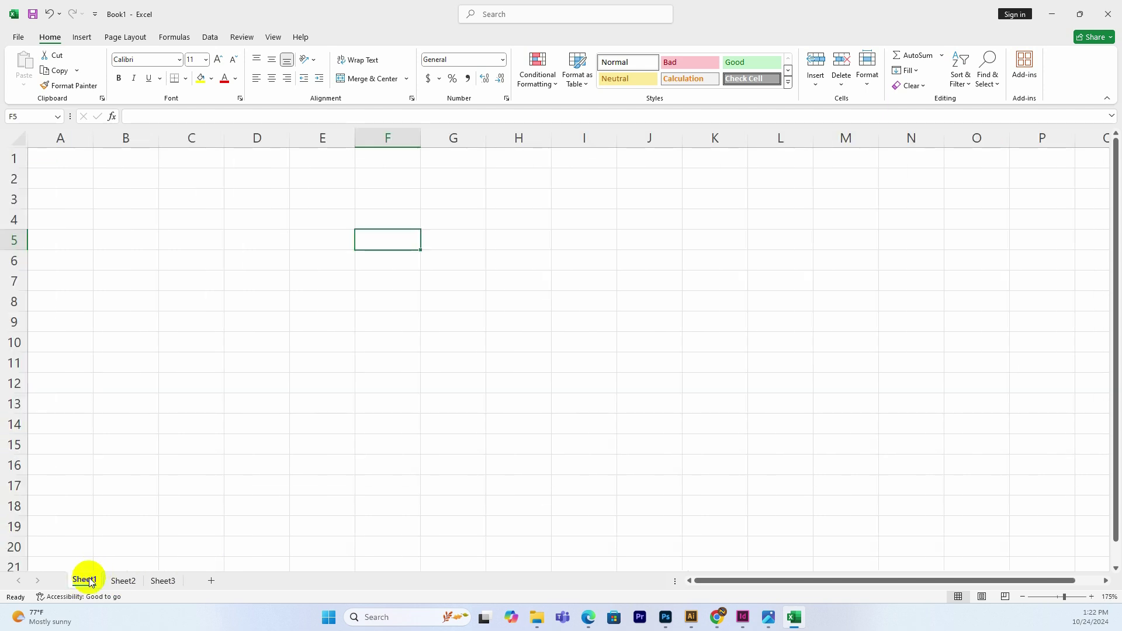
{"action": "double_click", "coordinate": [84, 580]}
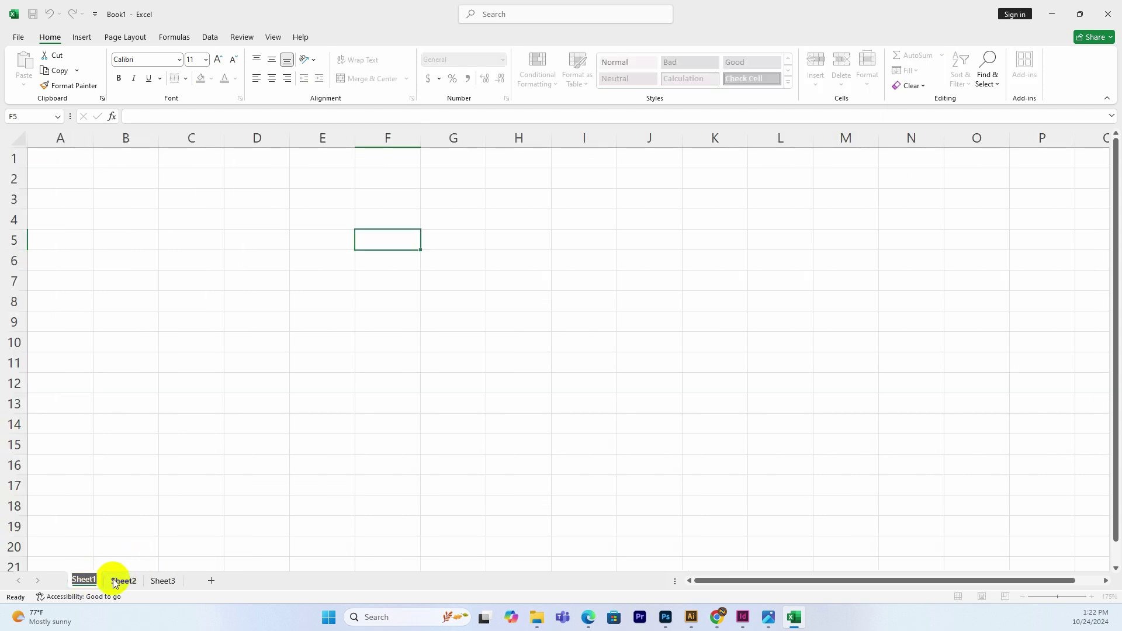
{"action": "type", "text": "E"}
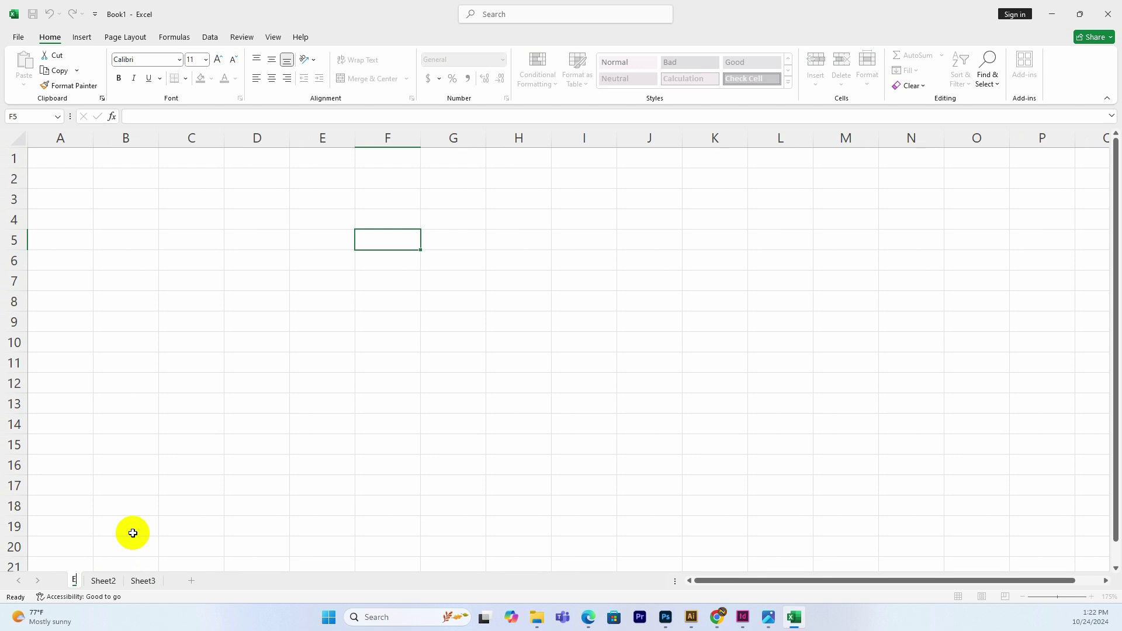
{"action": "type", "text": "xcel Basic"}
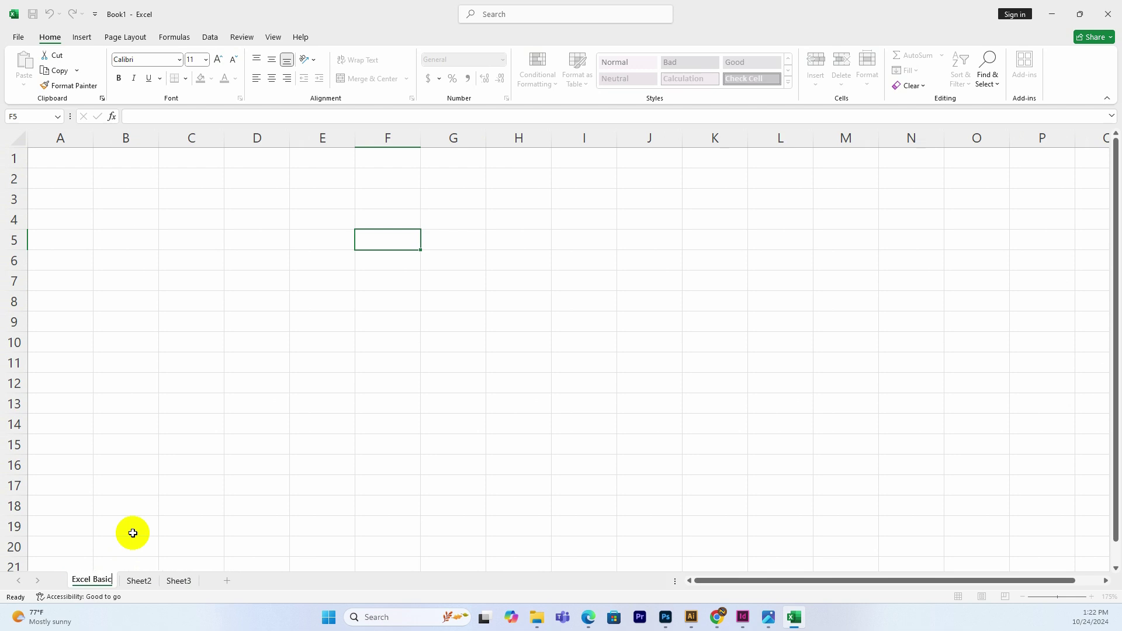
{"action": "type", "text": "s"}
{"action": "key", "text": "Return"}
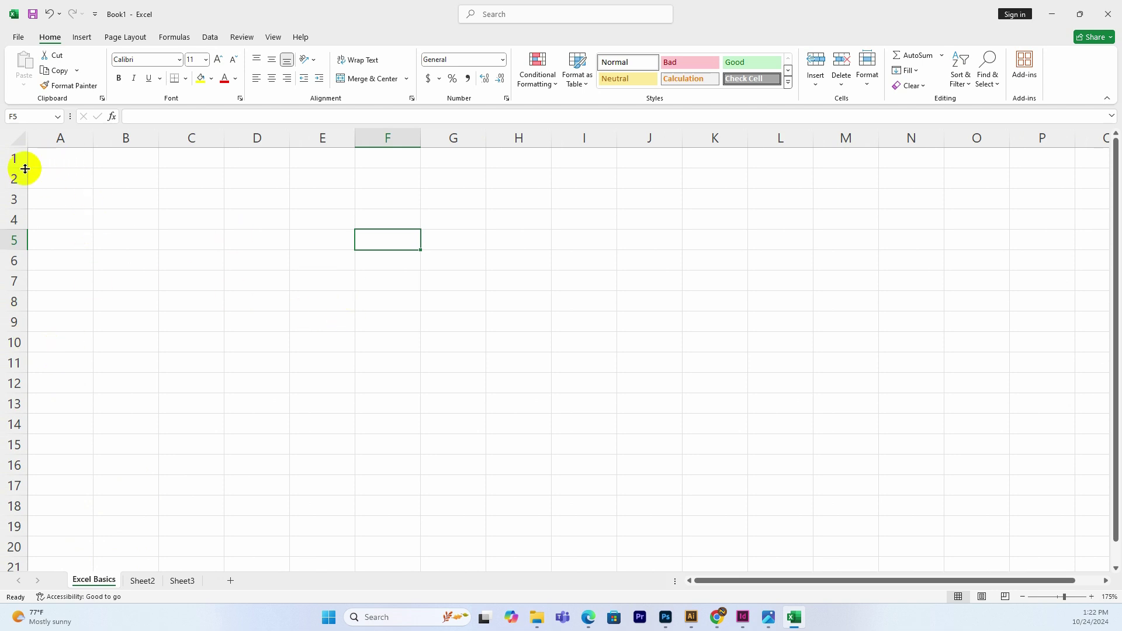
Select columns A to D one at a time and rows 1 to 3 one at a time to examine the grid.
{"action": "left_click", "coordinate": [55, 138]}
{"action": "left_click", "coordinate": [130, 138]}
{"action": "left_click", "coordinate": [191, 138]}
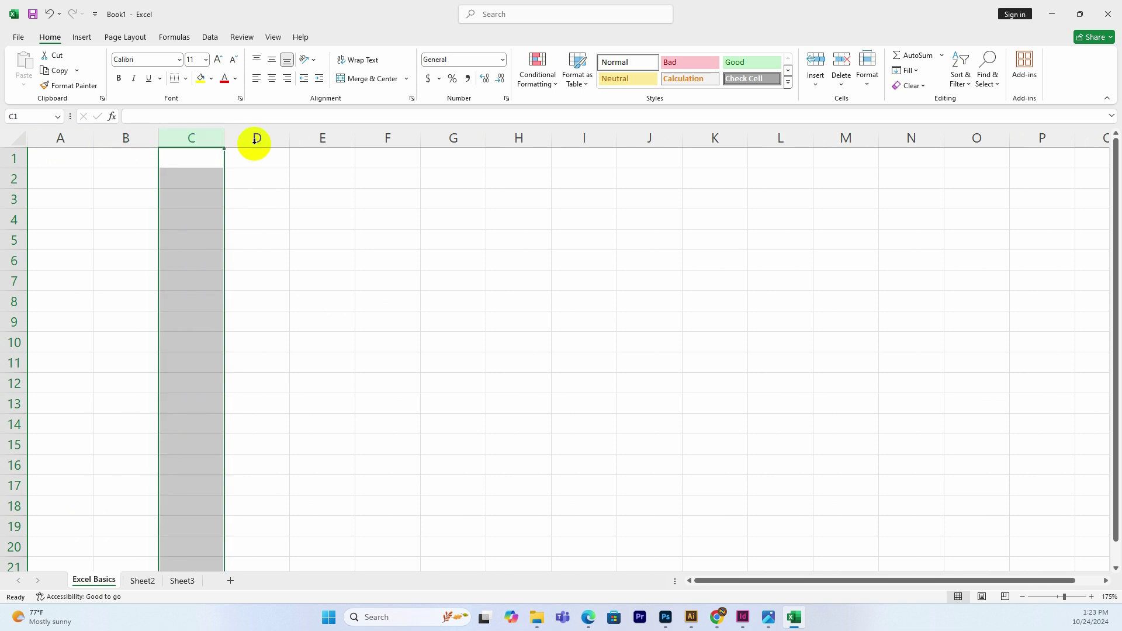
{"action": "left_click", "coordinate": [254, 141]}
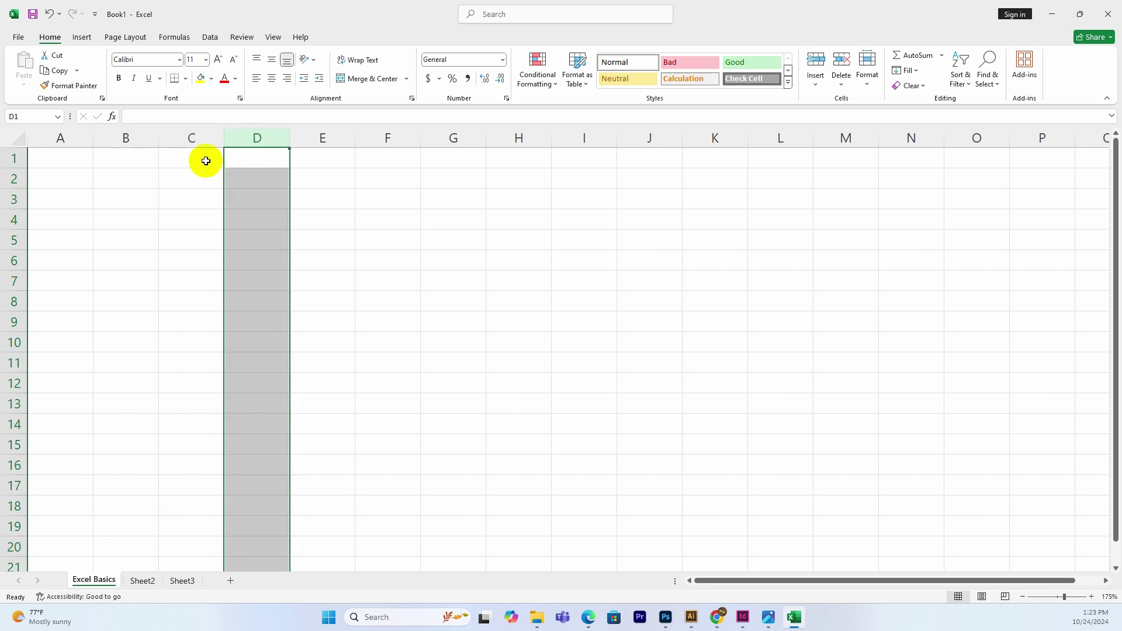
{"action": "left_click", "coordinate": [11, 157]}
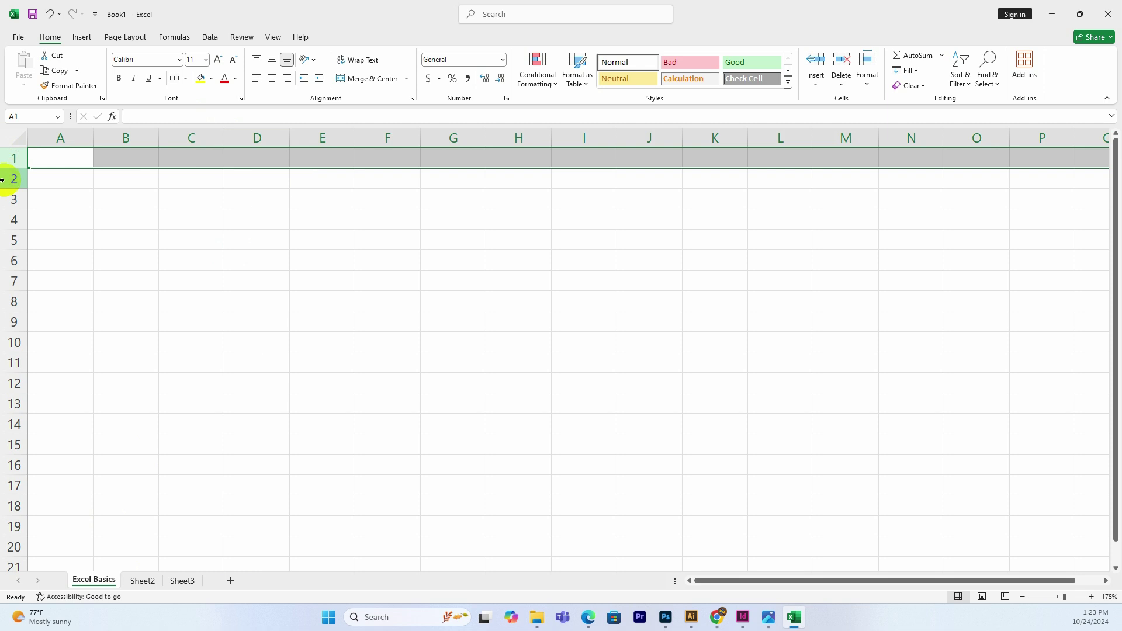
{"action": "left_click", "coordinate": [10, 178]}
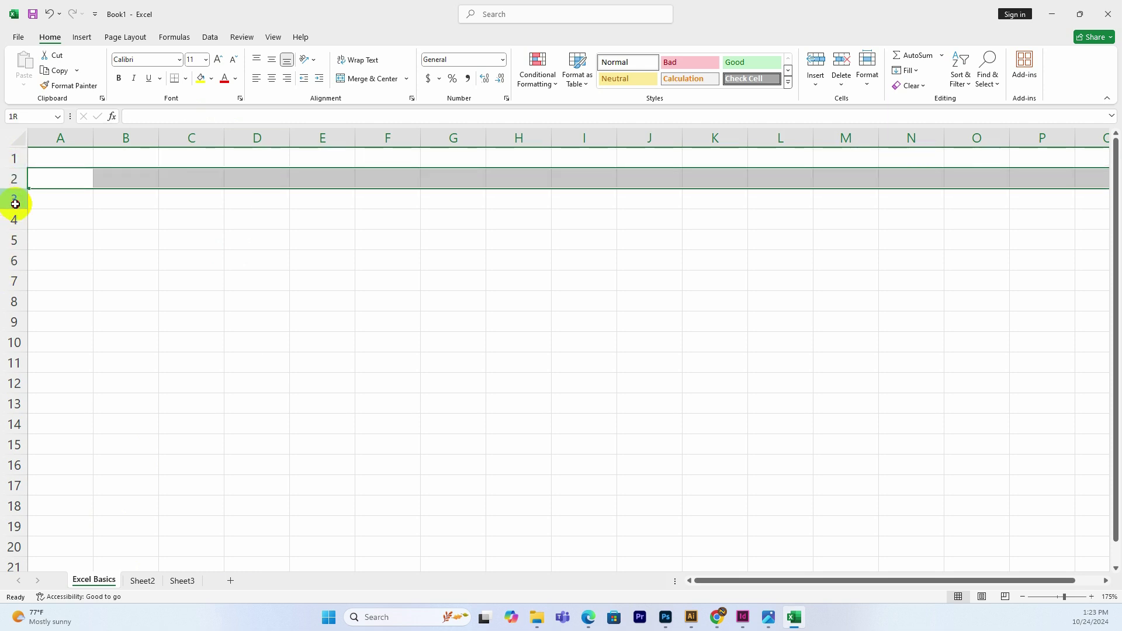
{"action": "left_click", "coordinate": [10, 201]}
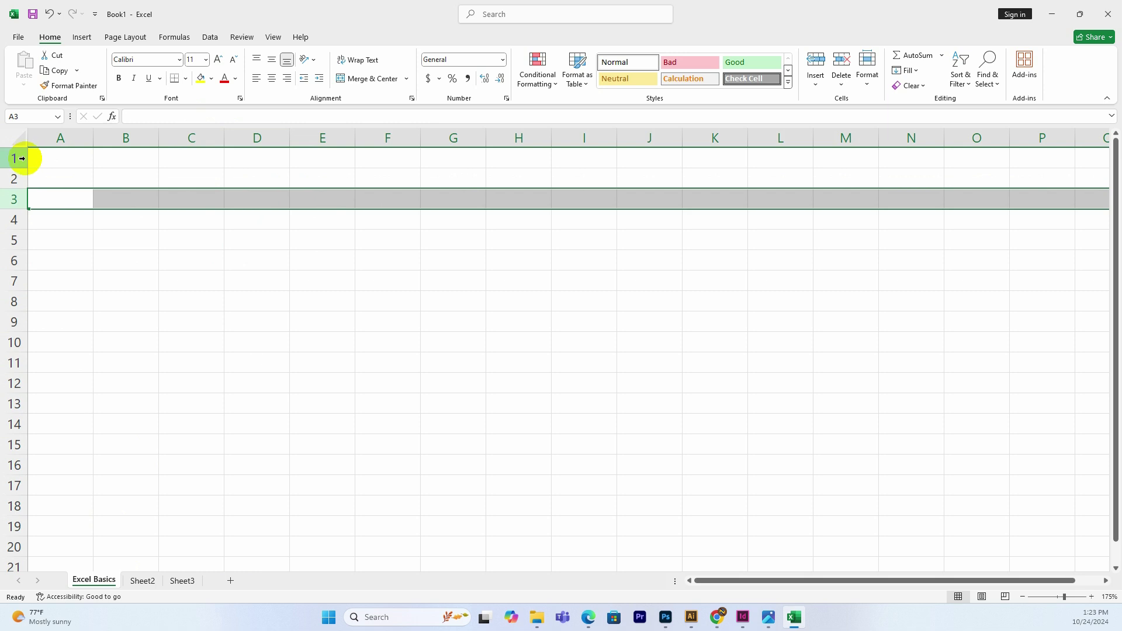
{"action": "left_click", "coordinate": [322, 219]}
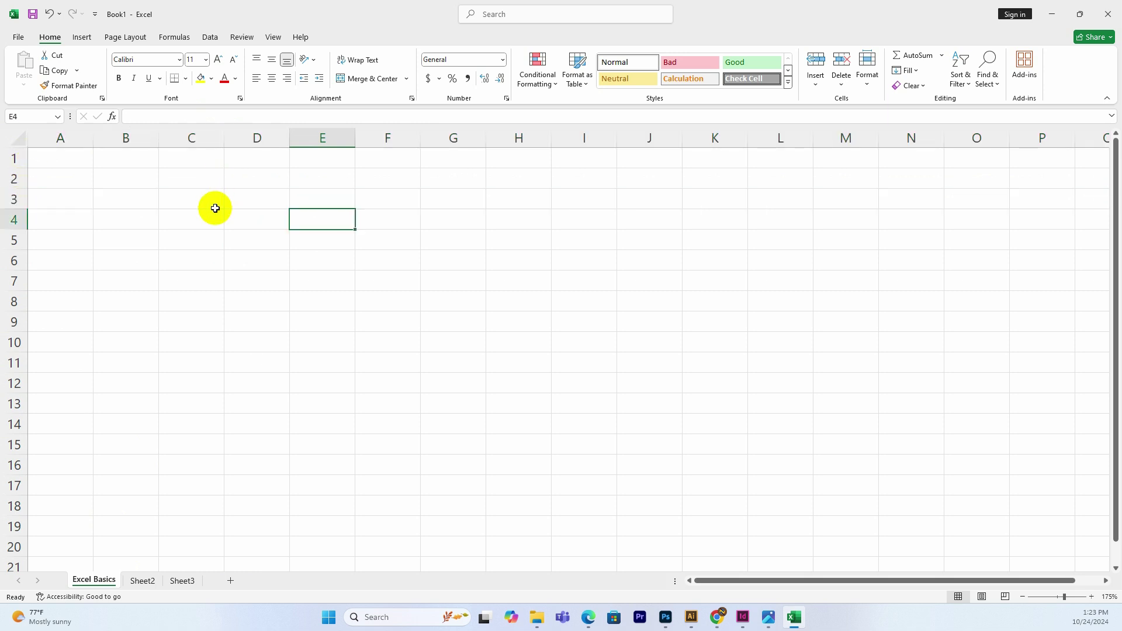
{"action": "left_click", "coordinate": [181, 224]}
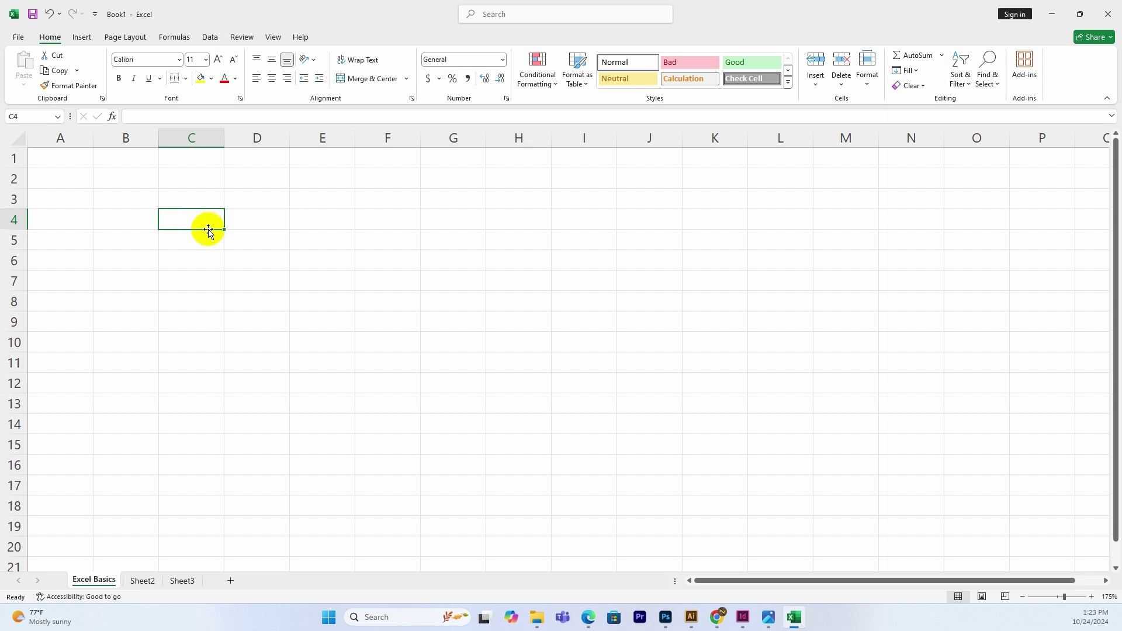
{"action": "left_click", "coordinate": [263, 280]}
{"action": "left_click", "coordinate": [140, 323]}
{"action": "left_click", "coordinate": [453, 383]}
{"action": "left_click", "coordinate": [506, 383]}
{"action": "left_click_drag", "start_coordinate": [358, 316], "coordinate": [298, 317]}
{"action": "left_click", "coordinate": [268, 297]}
{"action": "left_click", "coordinate": [383, 277]}
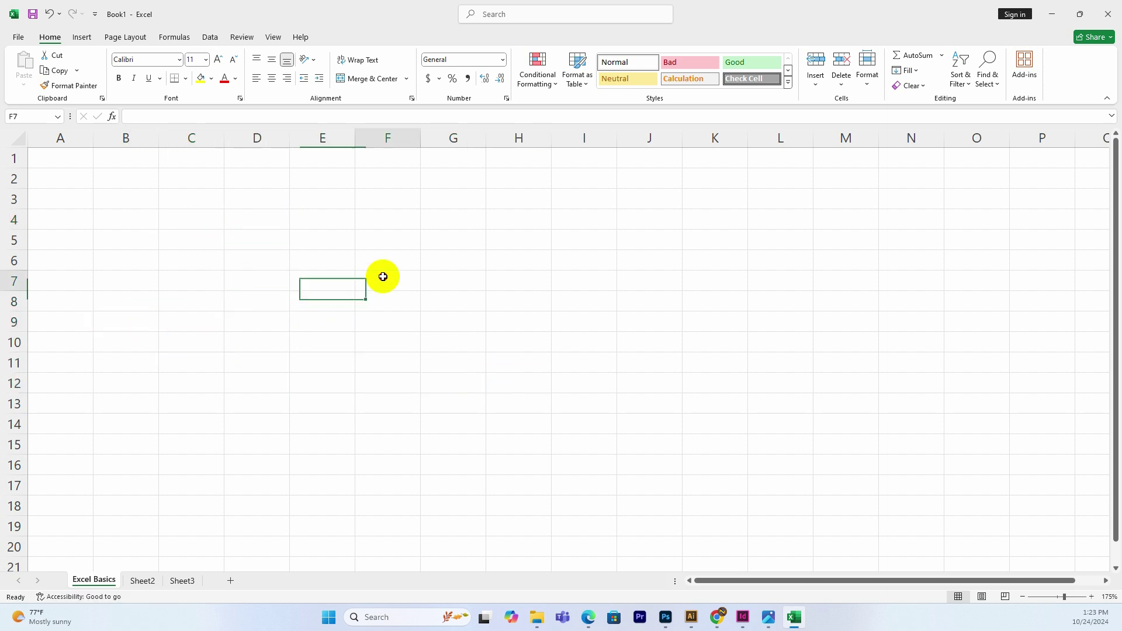
{"action": "left_click", "coordinate": [197, 233]}
{"action": "left_click", "coordinate": [256, 235]}
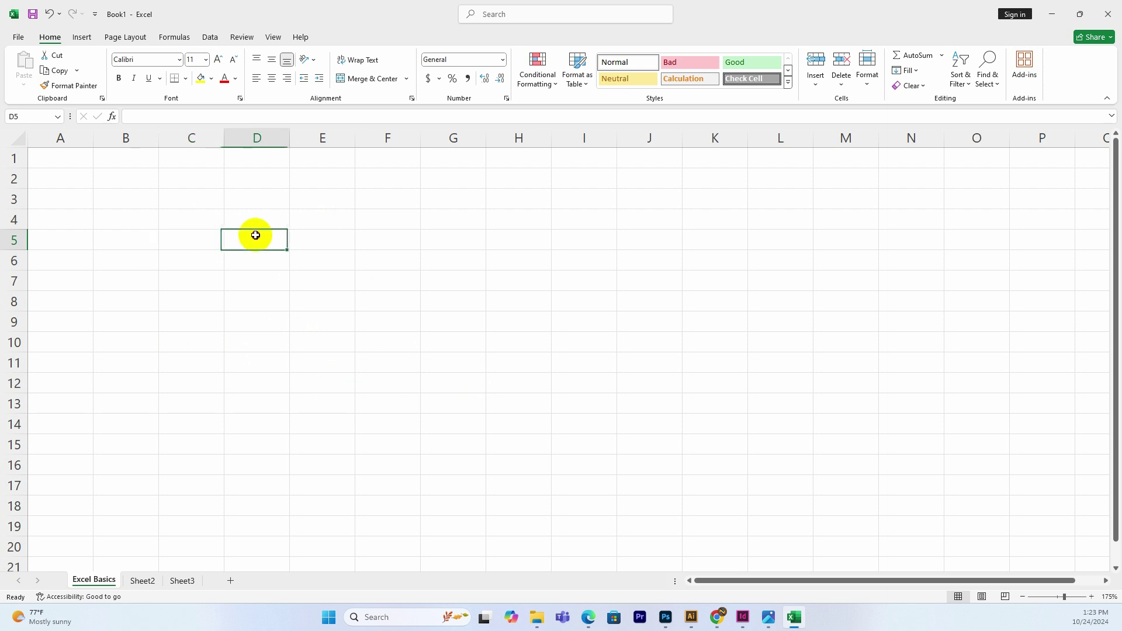
{"action": "left_click", "coordinate": [320, 281]}
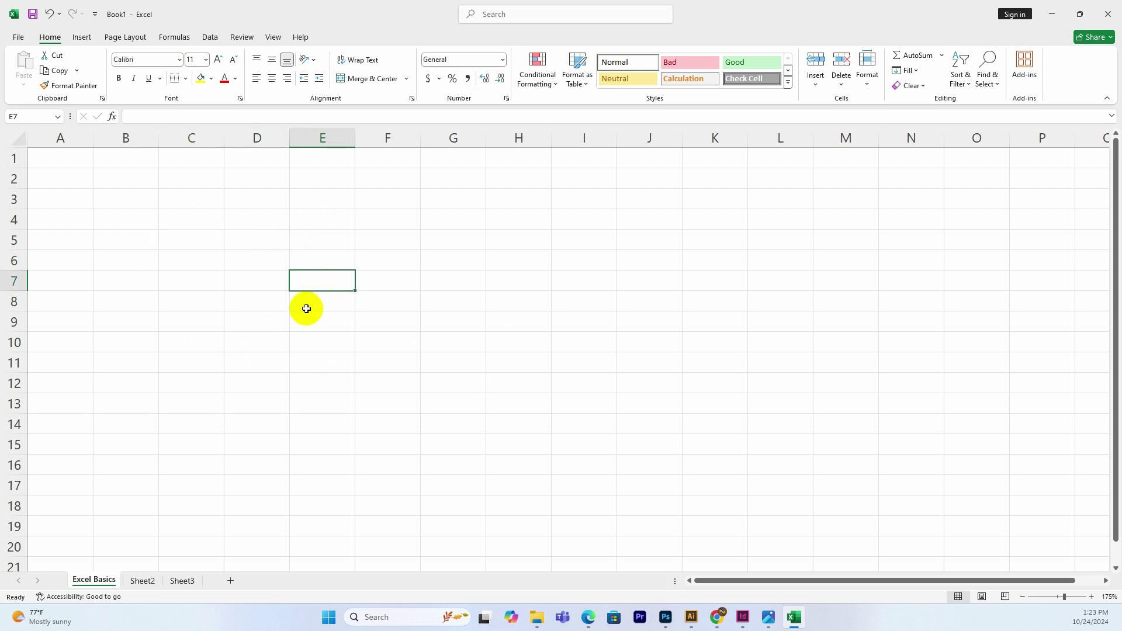
{"action": "left_click", "coordinate": [343, 323]}
{"action": "left_click", "coordinate": [445, 321]}
{"action": "left_click", "coordinate": [506, 249]}
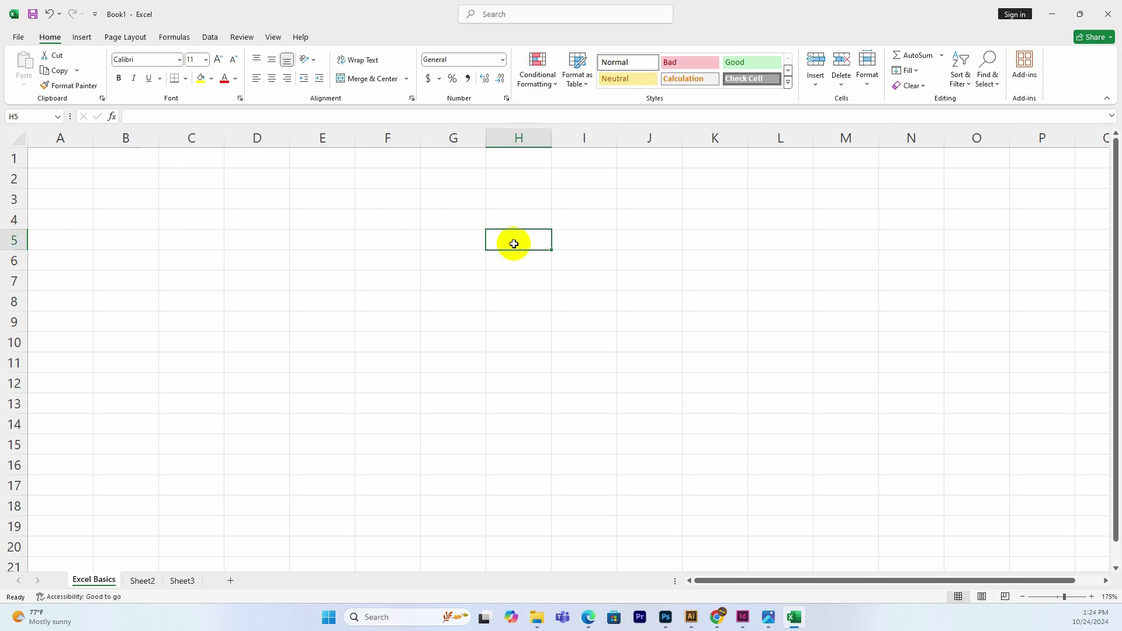
{"action": "left_click", "coordinate": [253, 182]}
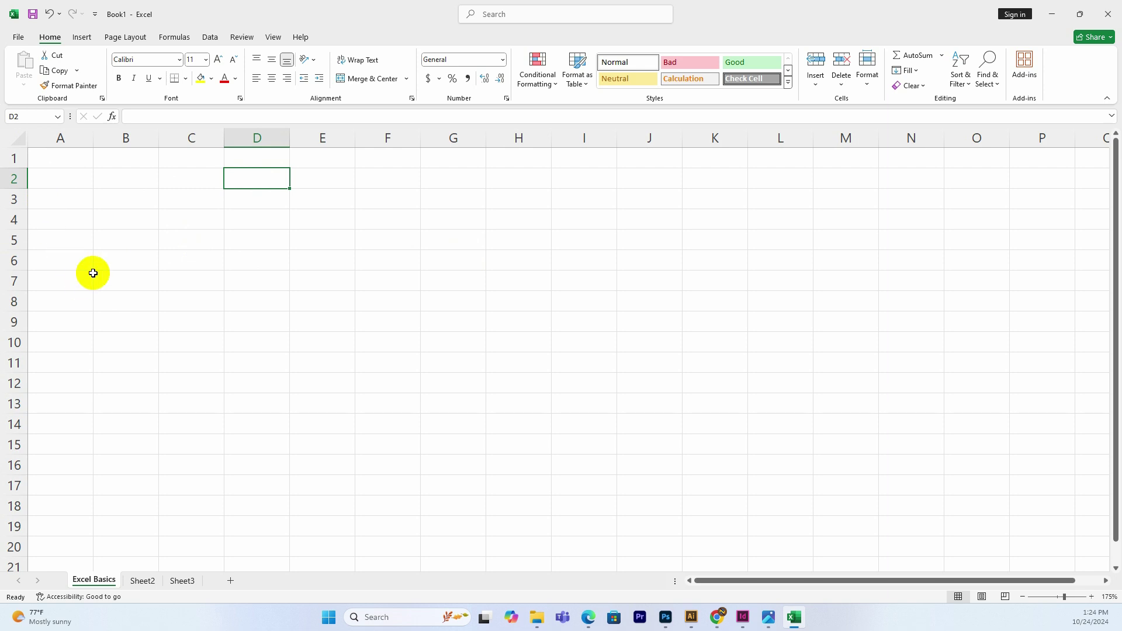
{"action": "left_click", "coordinate": [123, 260]}
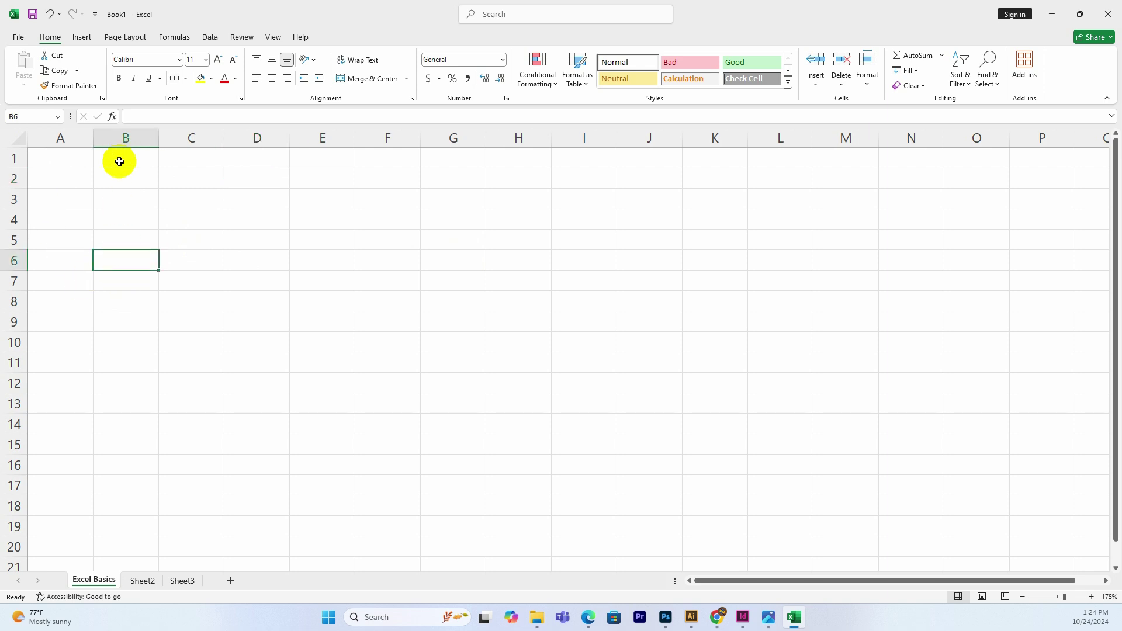
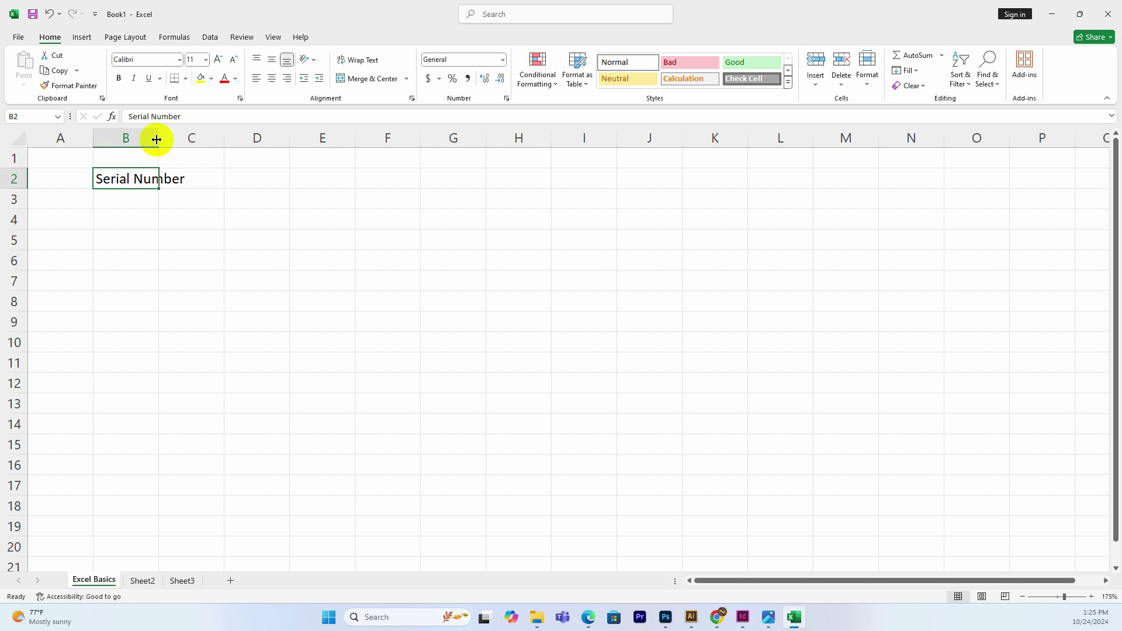
Autofit the width of column B to the "Serial Number" heading in cell B2.
{"action": "left_click", "coordinate": [157, 140]}
{"action": "left_click", "coordinate": [158, 140]}
{"action": "double_click", "coordinate": [157, 141]}
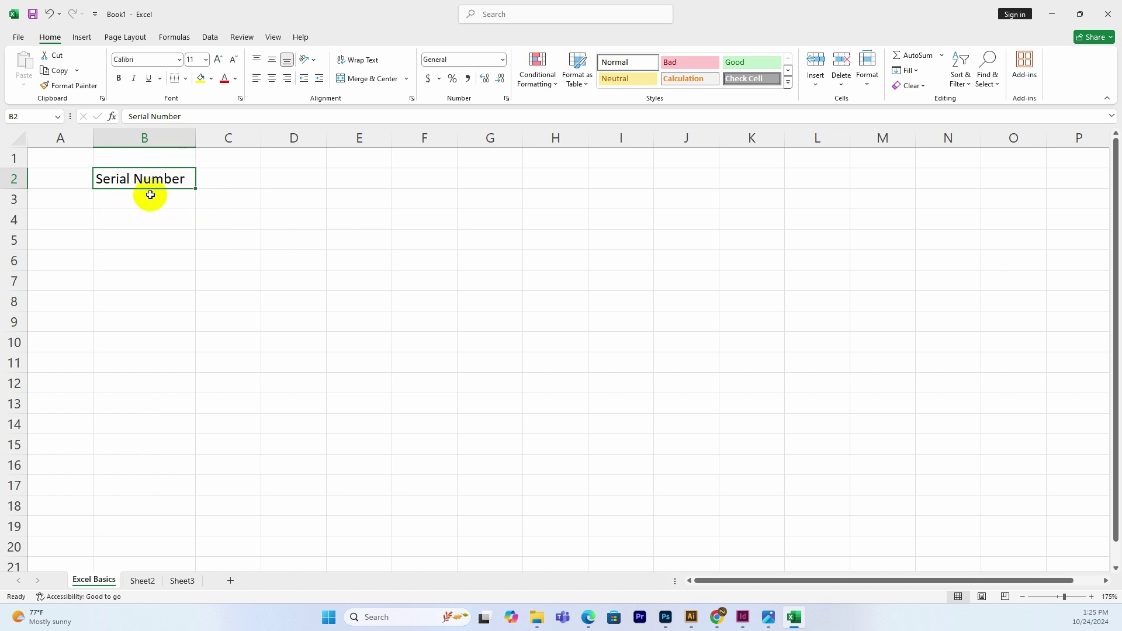
Enter 1 in cell B3 and 2 in cell B4 under the Serial Number heading.
{"action": "left_click", "coordinate": [150, 194]}
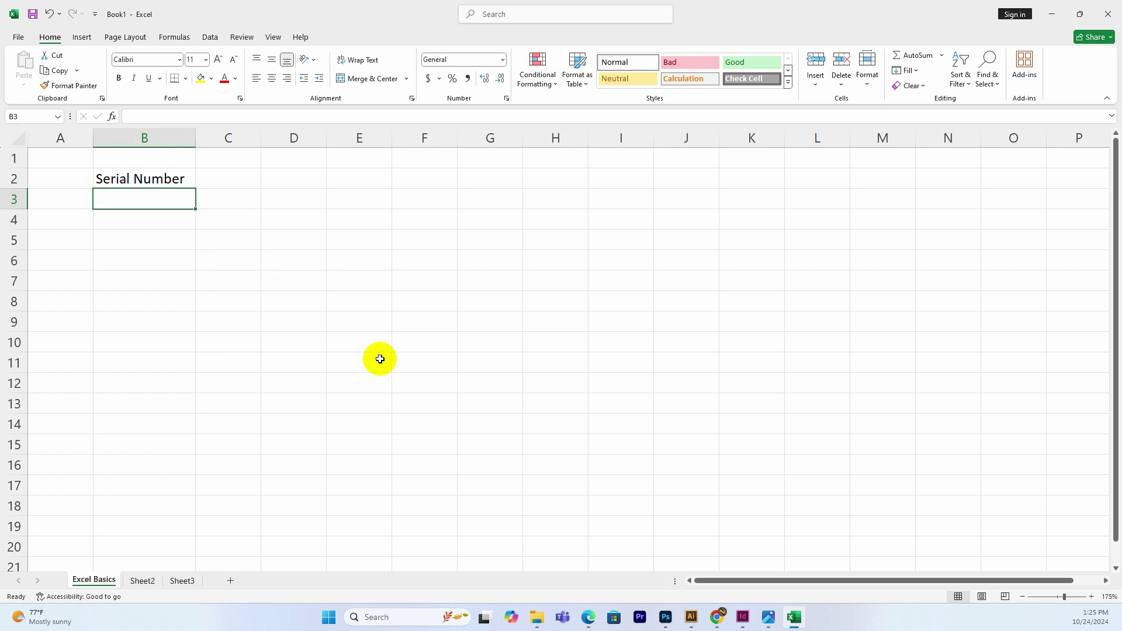
{"action": "type", "text": "1"}
{"action": "key", "text": "Return"}
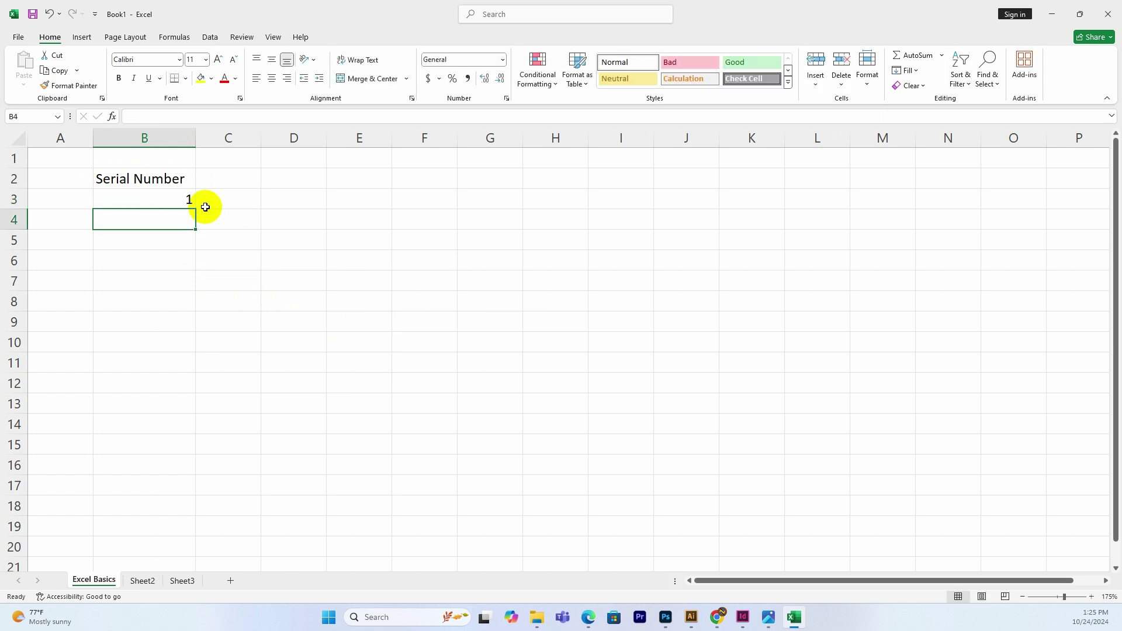
{"action": "left_click", "coordinate": [173, 203]}
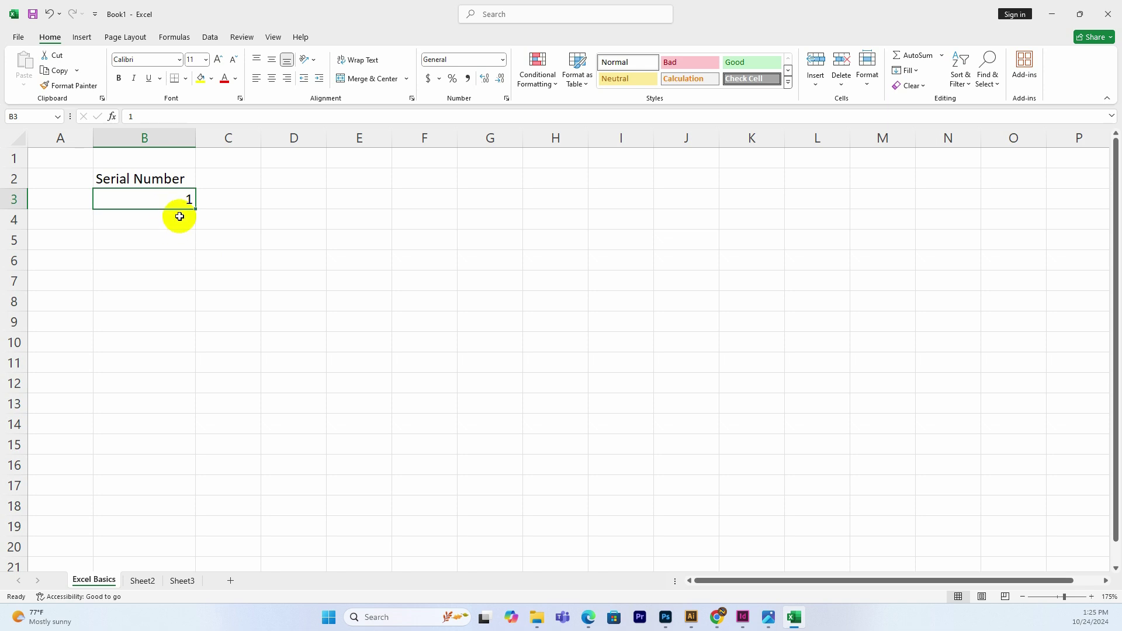
{"action": "left_click", "coordinate": [180, 217]}
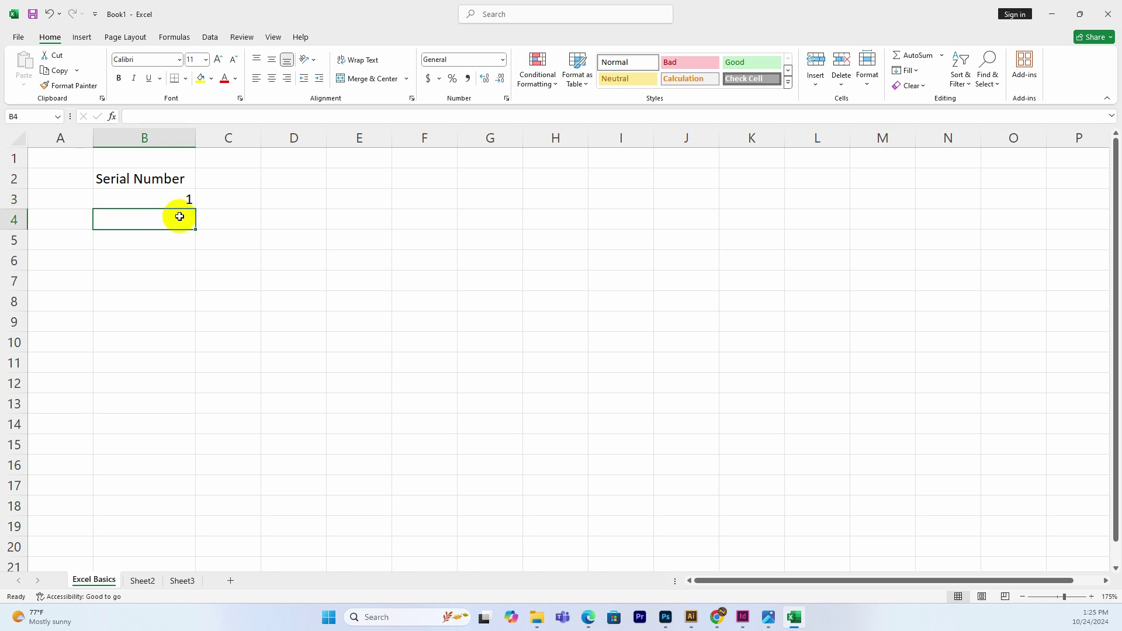
{"action": "type", "text": "2"}
{"action": "key", "text": "Return"}
Extend the serial numbers from cells B3:B4 down to B13 as a series ending at 11.
{"action": "left_click_drag", "start_coordinate": [176, 195], "coordinate": [168, 217]}
{"action": "left_click", "coordinate": [199, 225]}
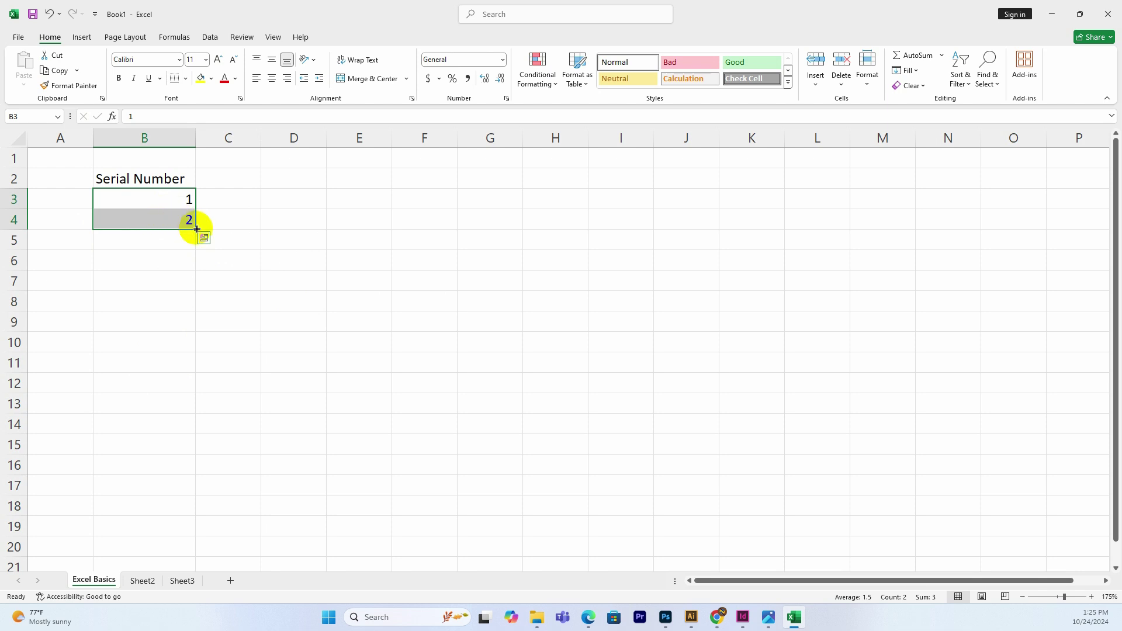
{"action": "left_click_drag", "start_coordinate": [196, 228], "coordinate": [206, 418]}
{"action": "left_click", "coordinate": [230, 292]}
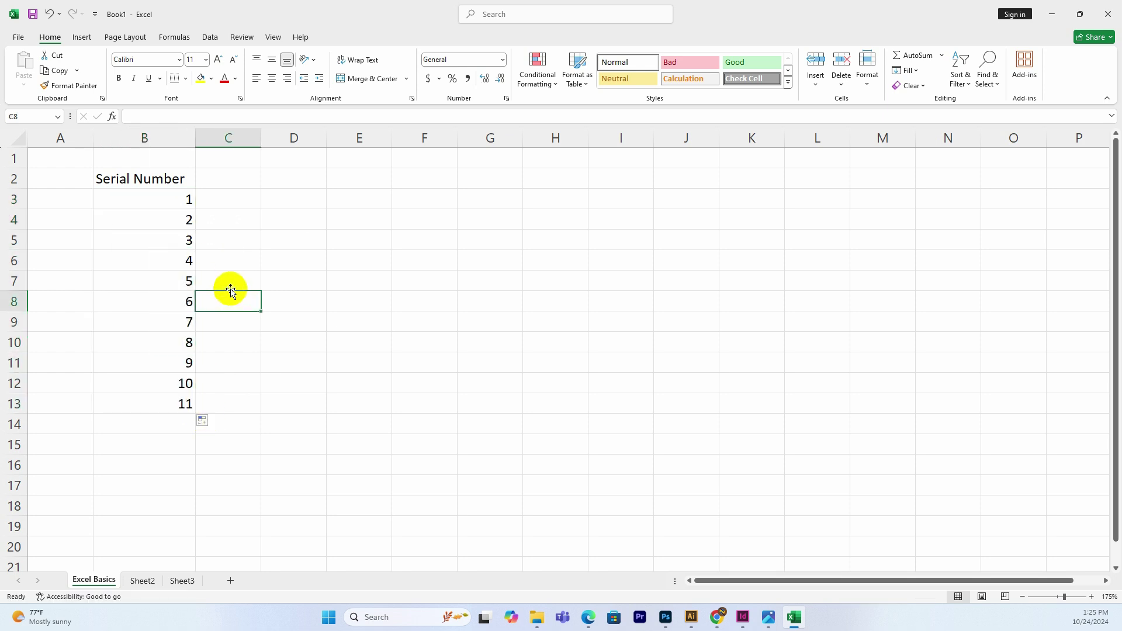
Clear cells B4:B13 and fill a series from the 1 in B3 down to 13 in B15.
{"action": "left_click_drag", "start_coordinate": [175, 210], "coordinate": [170, 401]}
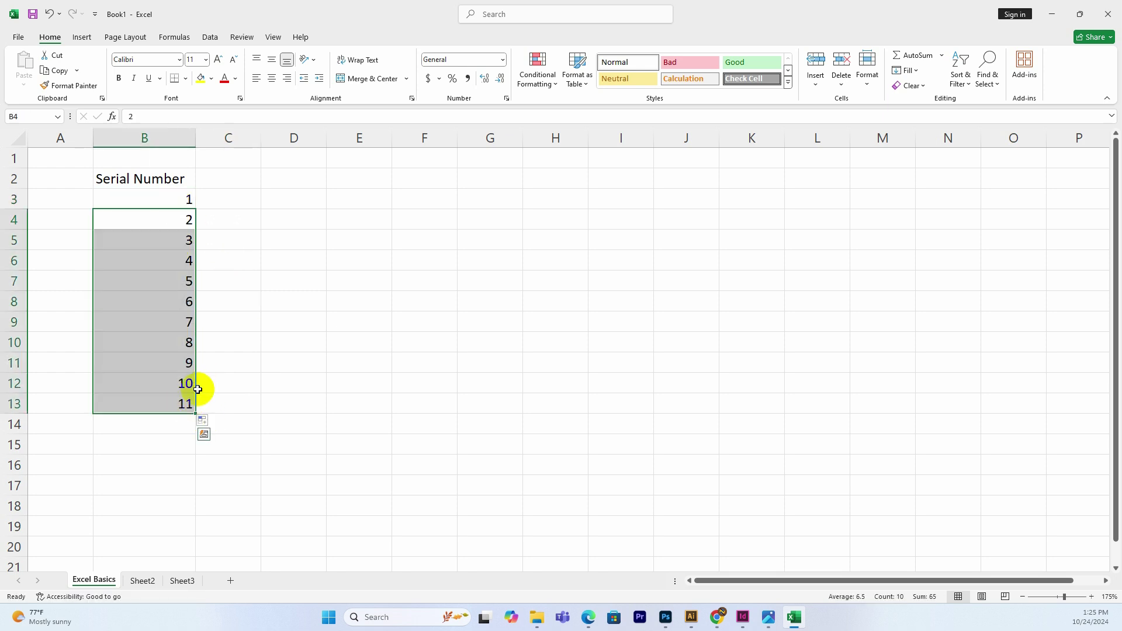
{"action": "key", "text": "Delete"}
{"action": "left_click", "coordinate": [179, 204]}
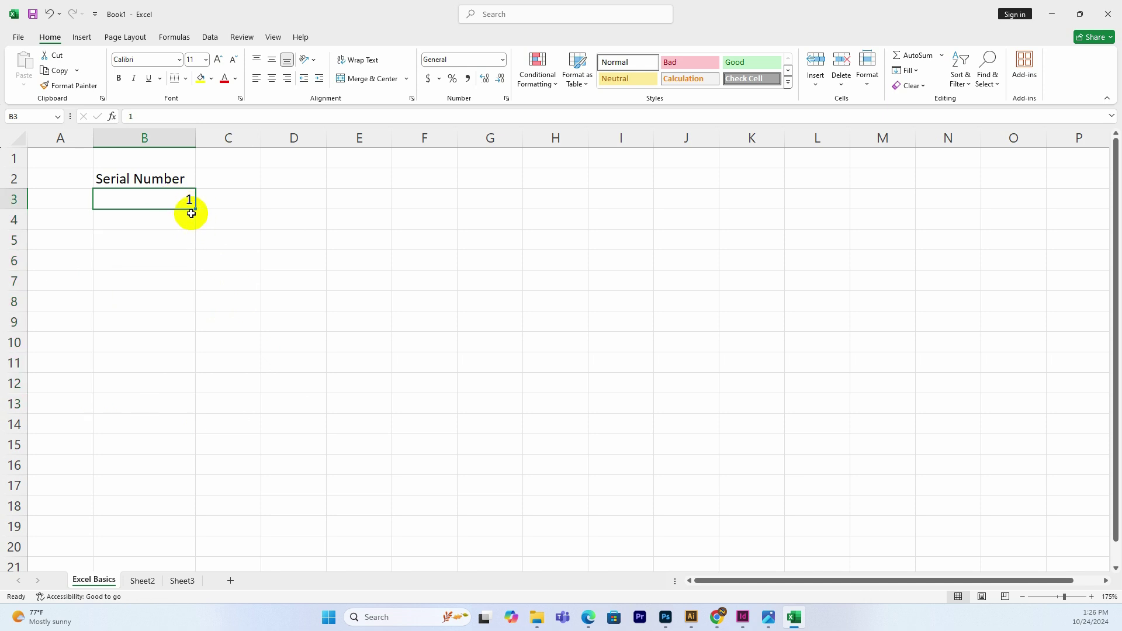
{"action": "left_click_drag", "start_coordinate": [196, 211], "coordinate": [151, 447]}
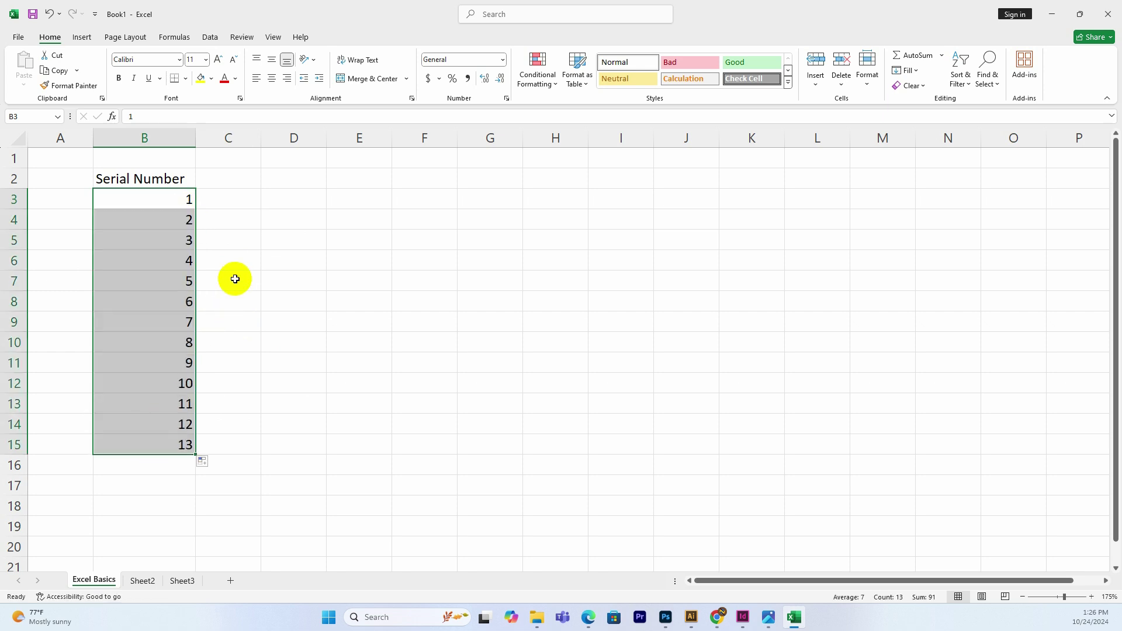
Try left, center and right alignment on the whole of column B, finishing with left alignment.
{"action": "left_click", "coordinate": [171, 139]}
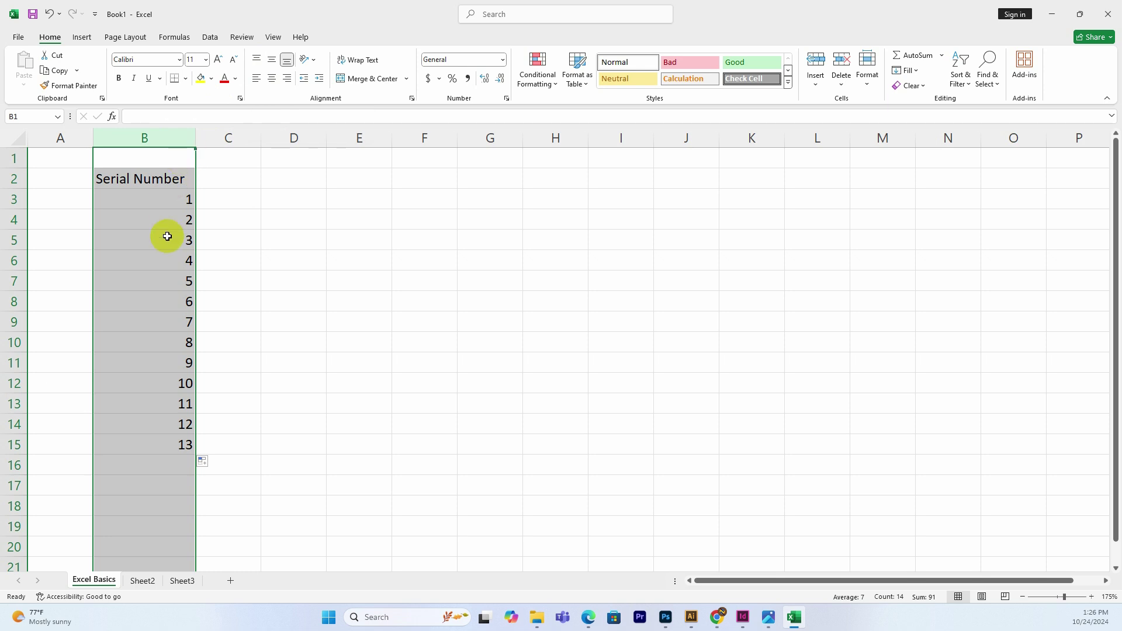
{"action": "left_click", "coordinate": [227, 281]}
{"action": "left_click", "coordinate": [150, 139]}
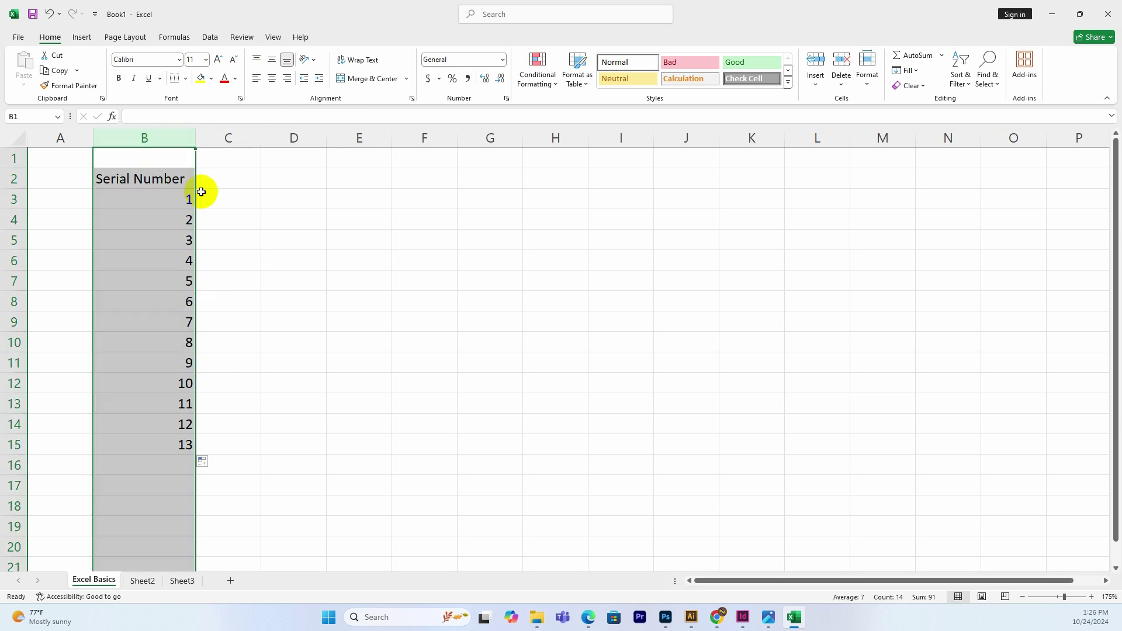
{"action": "left_click", "coordinate": [256, 77]}
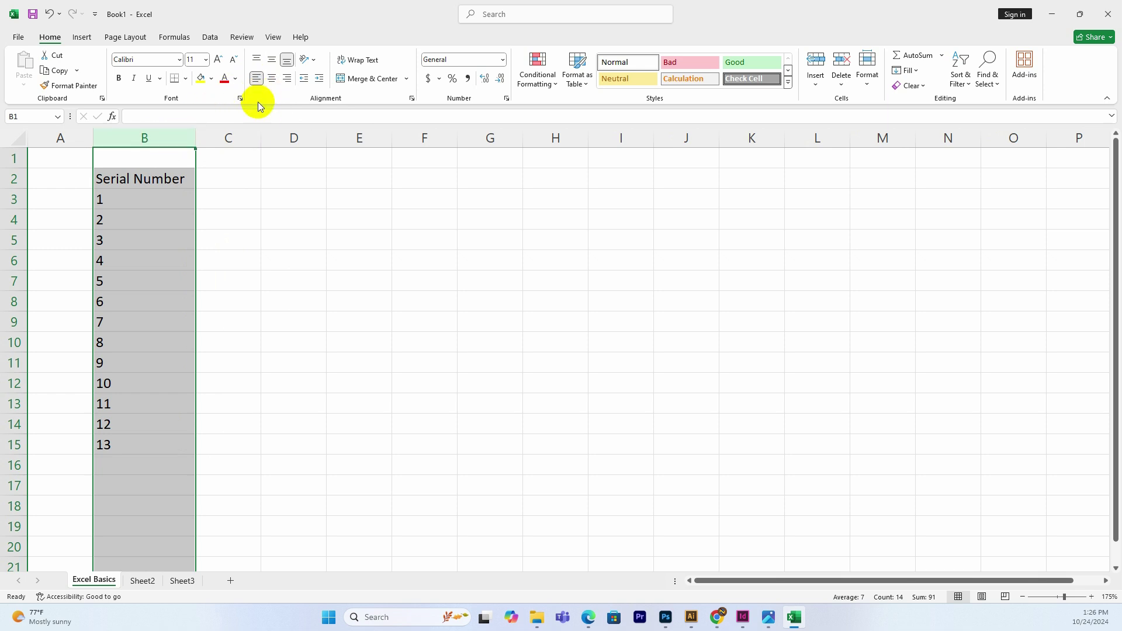
{"action": "left_click", "coordinate": [271, 78]}
{"action": "left_click", "coordinate": [286, 79]}
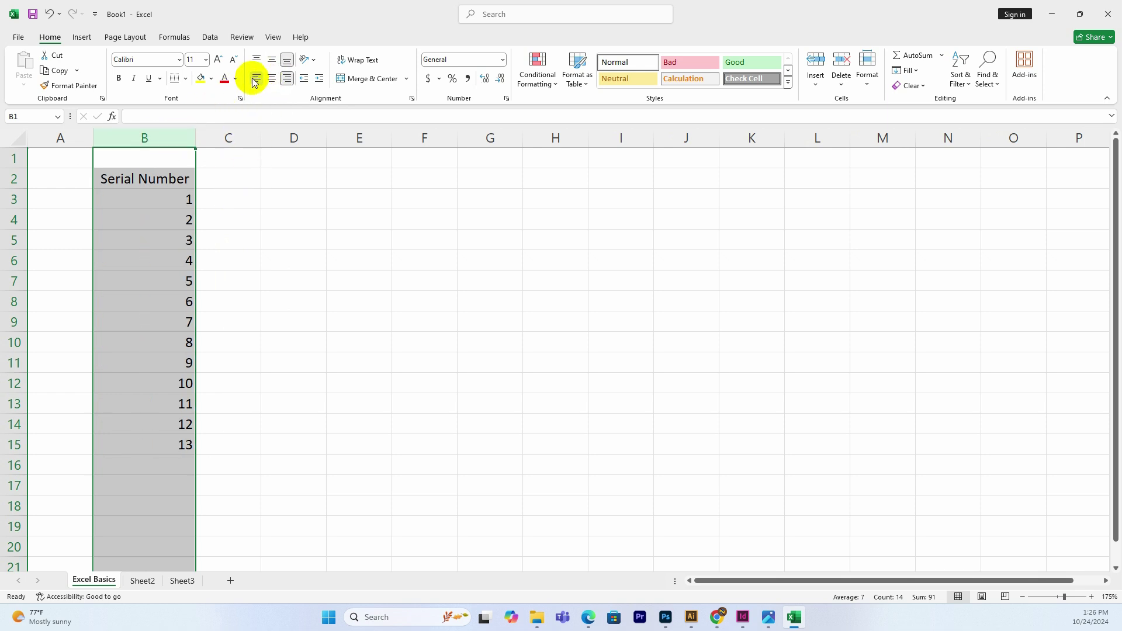
{"action": "left_click", "coordinate": [256, 78]}
{"action": "left_click", "coordinate": [292, 237]}
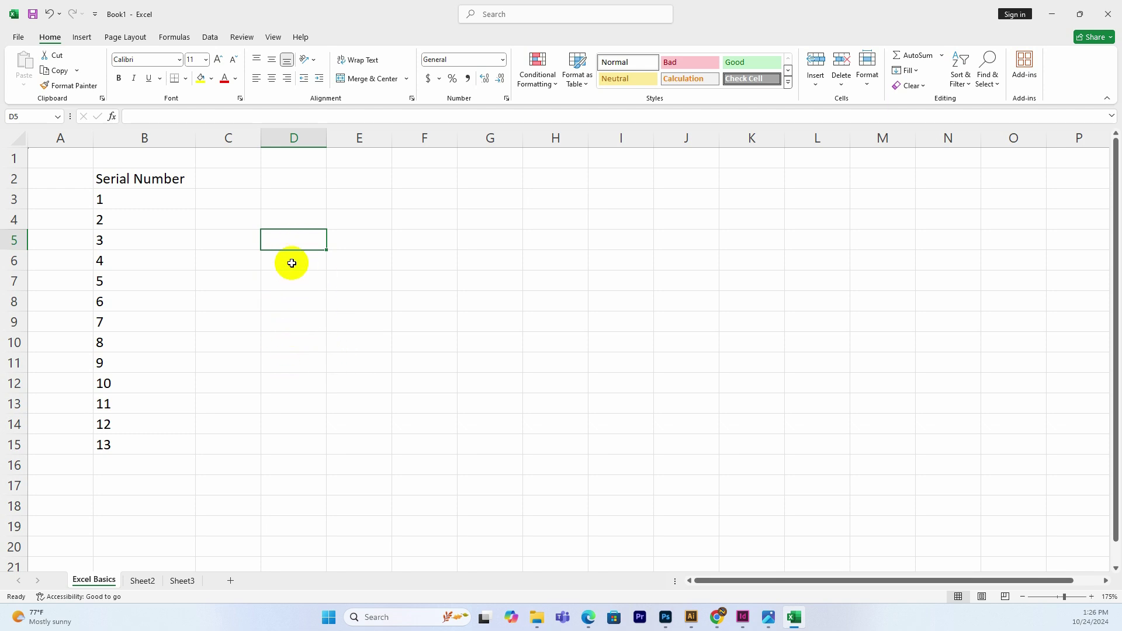
Enter 65 in cell C3 and 5 in cell D3 beside serial number 1.
{"action": "left_click", "coordinate": [330, 294]}
{"action": "left_click", "coordinate": [284, 249]}
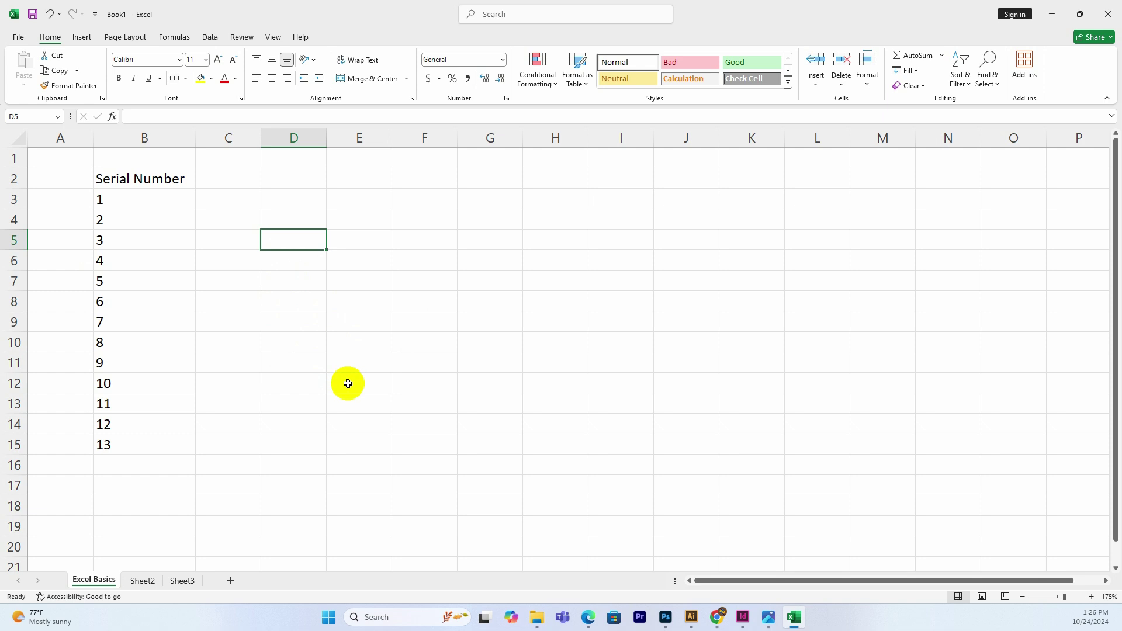
{"action": "left_click", "coordinate": [223, 178]}
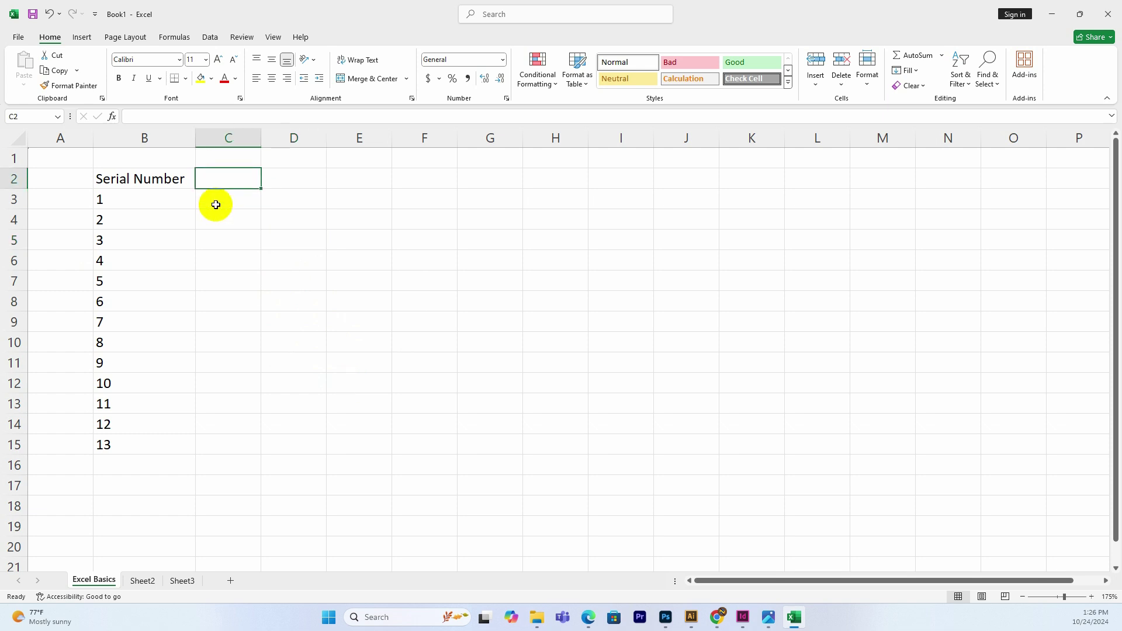
{"action": "left_click", "coordinate": [216, 205]}
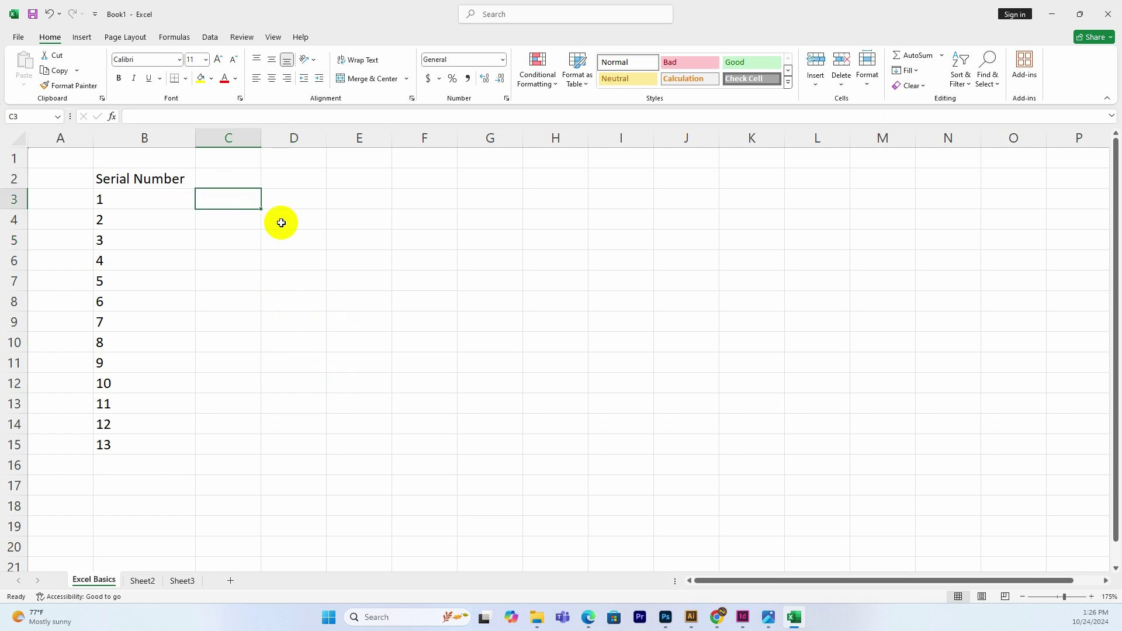
{"action": "type", "text": "65"}
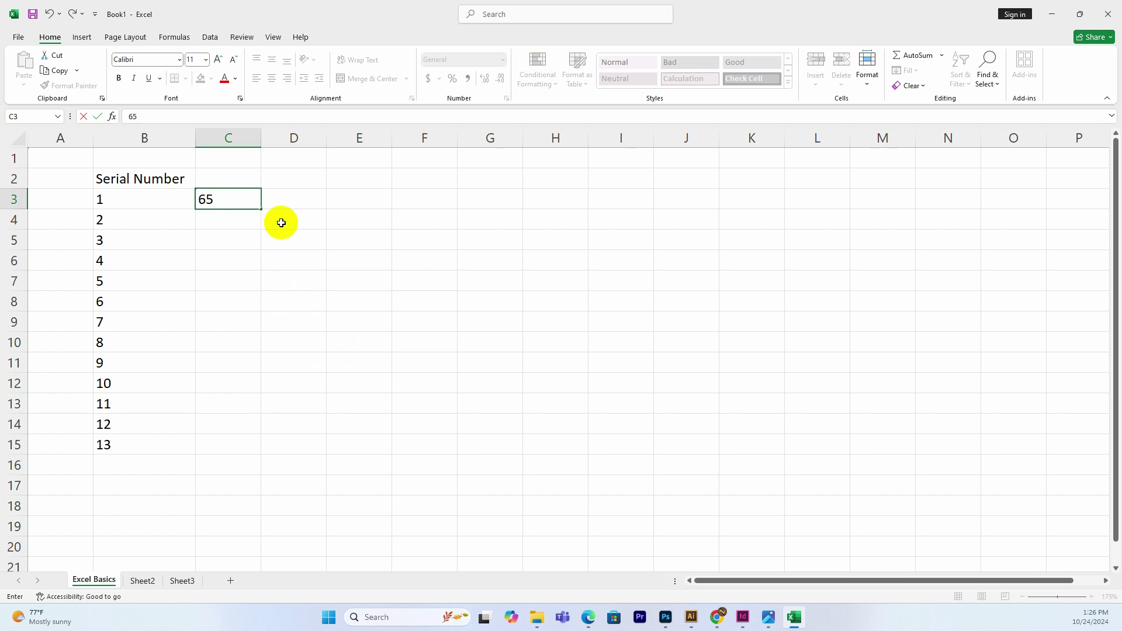
{"action": "key", "text": "Return"}
{"action": "key", "text": "Up"}
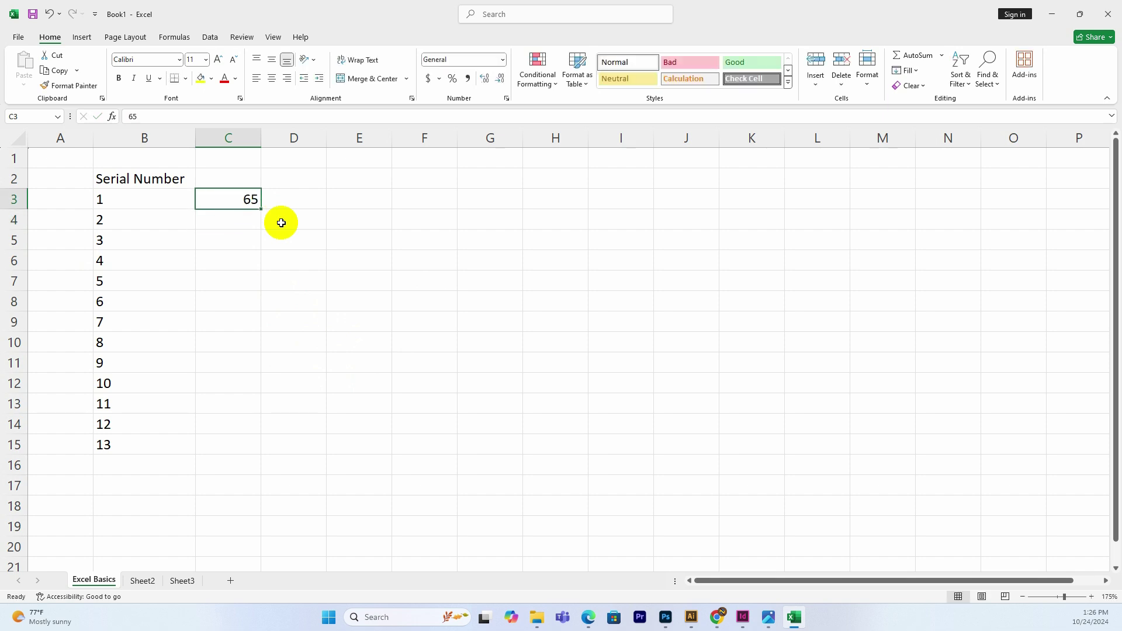
{"action": "key", "text": "Right"}
{"action": "type", "text": "5"}
{"action": "key", "text": "Return"}
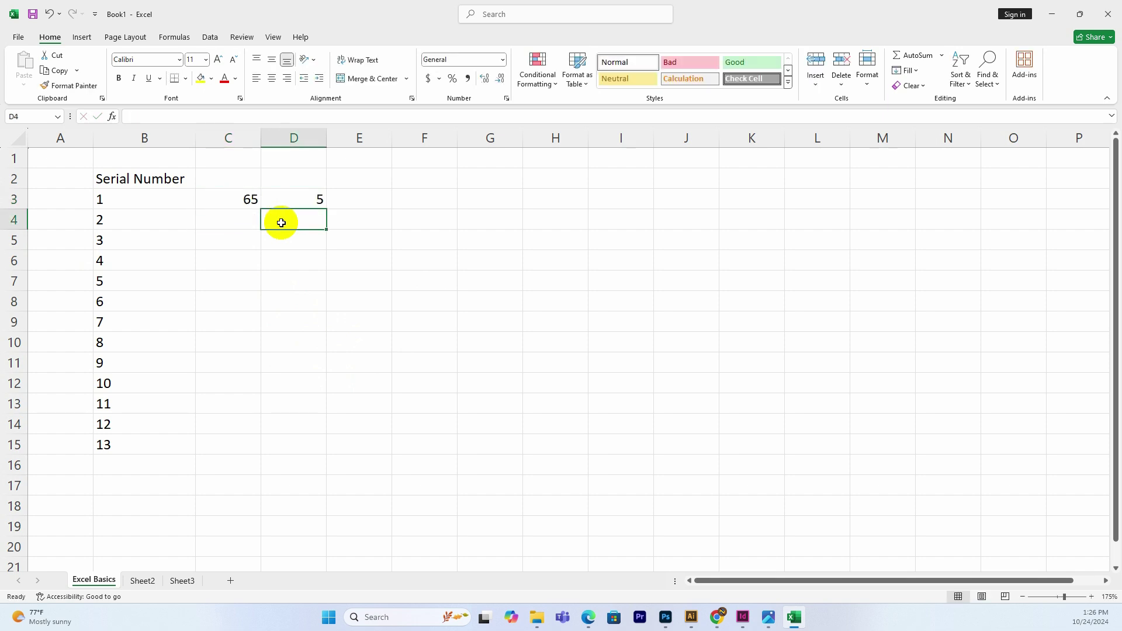
{"action": "key", "text": "Up"}
{"action": "key", "text": "Right"}
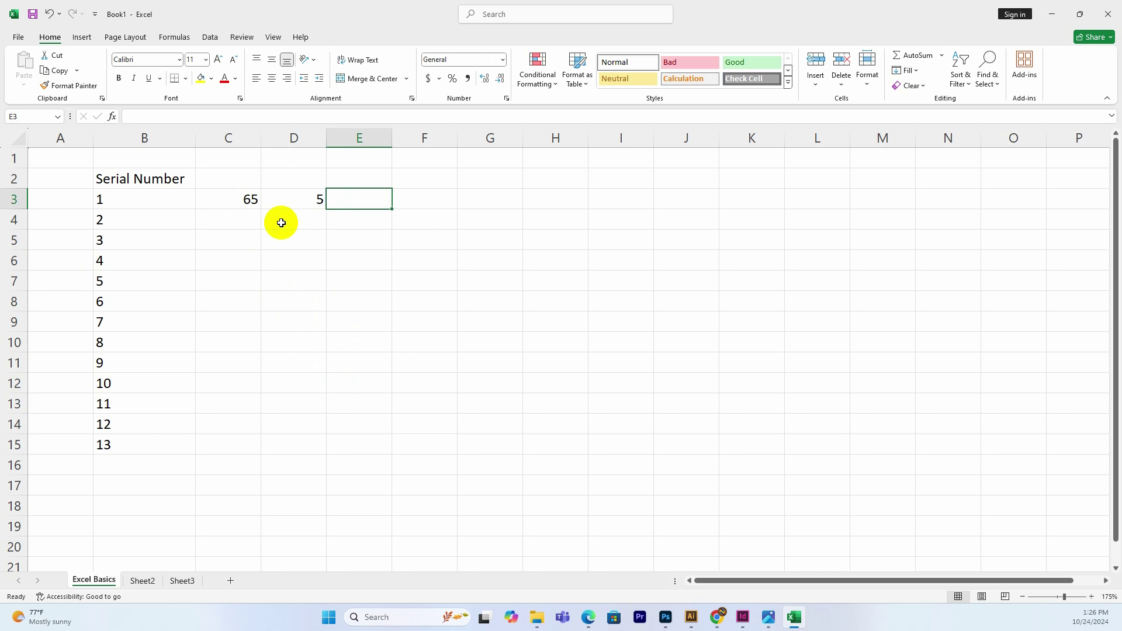
{"action": "type", "text": "="}
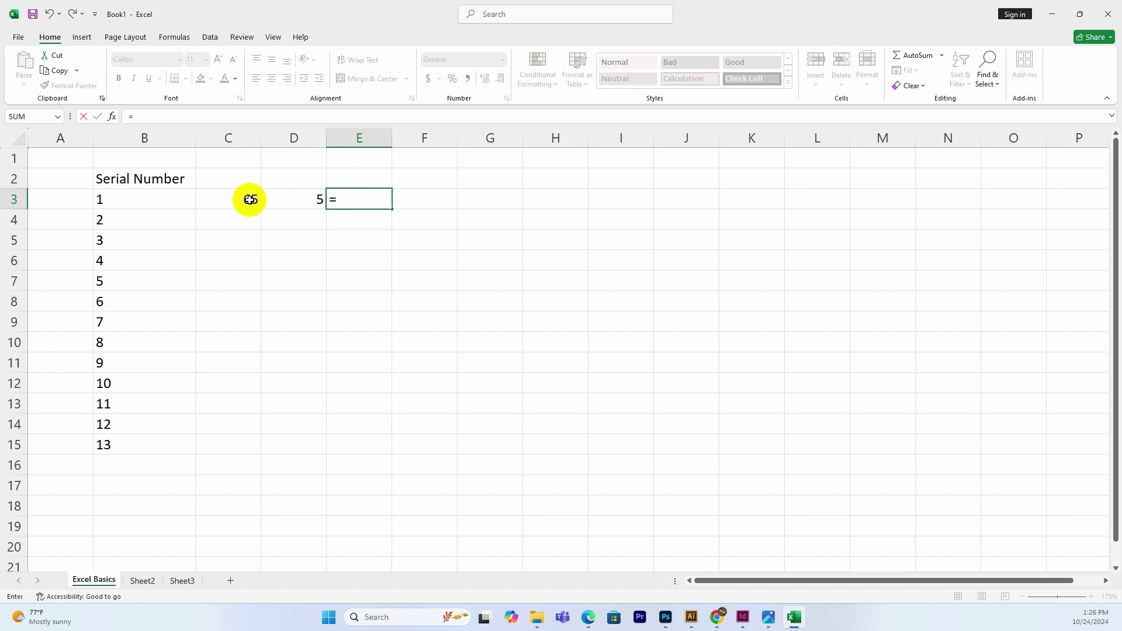
{"action": "type", "text": "`"}
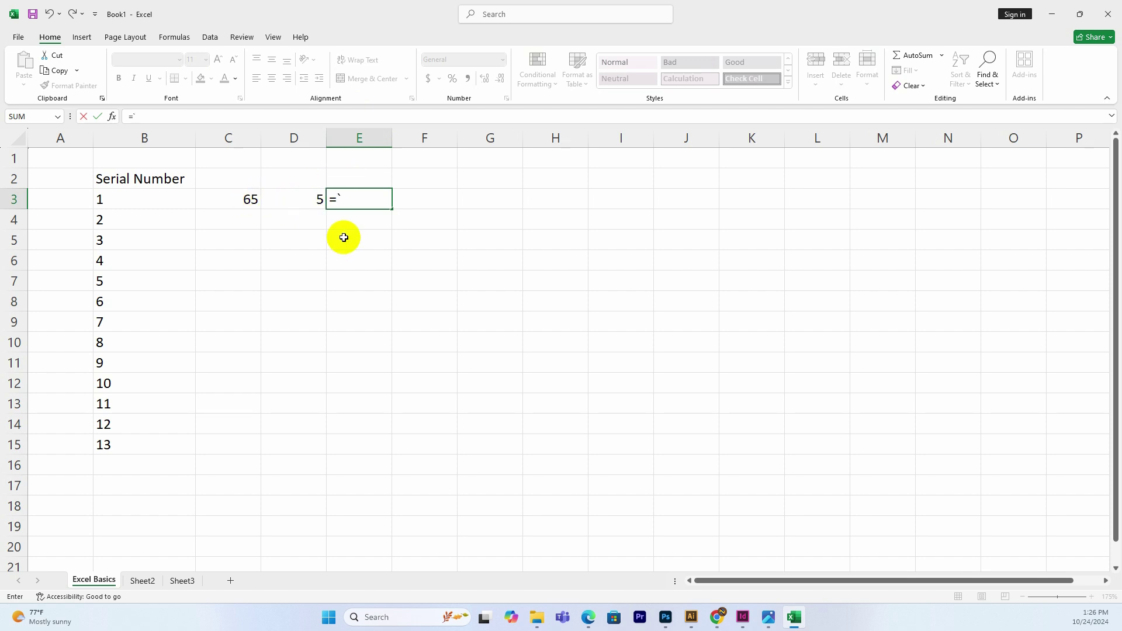
{"action": "key", "text": "Escape"}
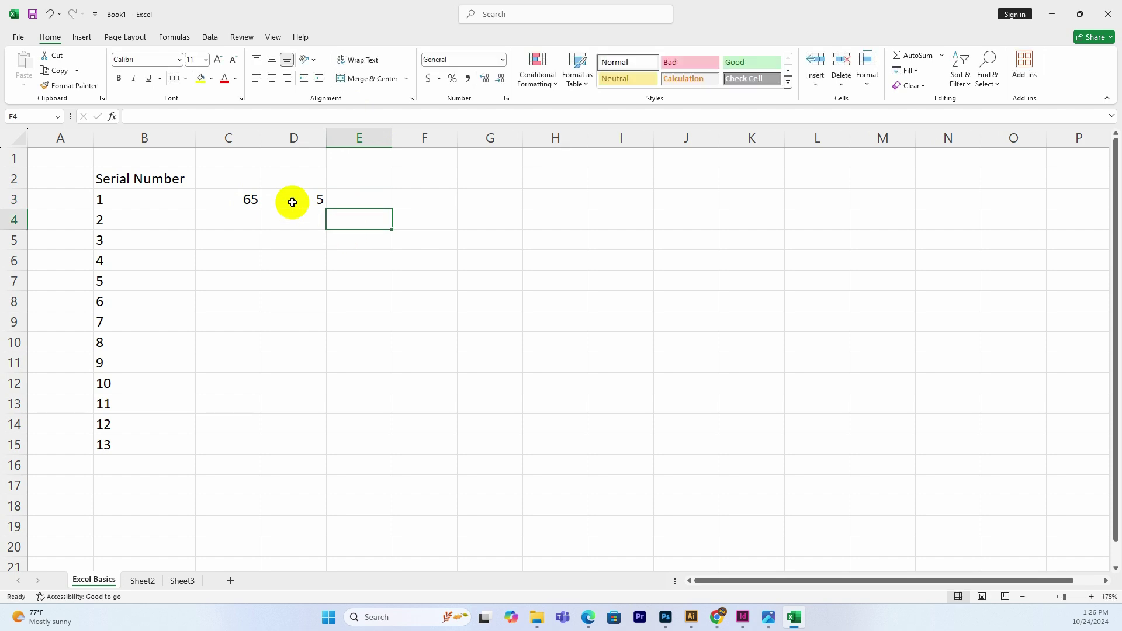
Check the C3 and D3 cell references and add the two cells in E3 with the formula =c3+d3.
{"action": "left_click", "coordinate": [233, 200]}
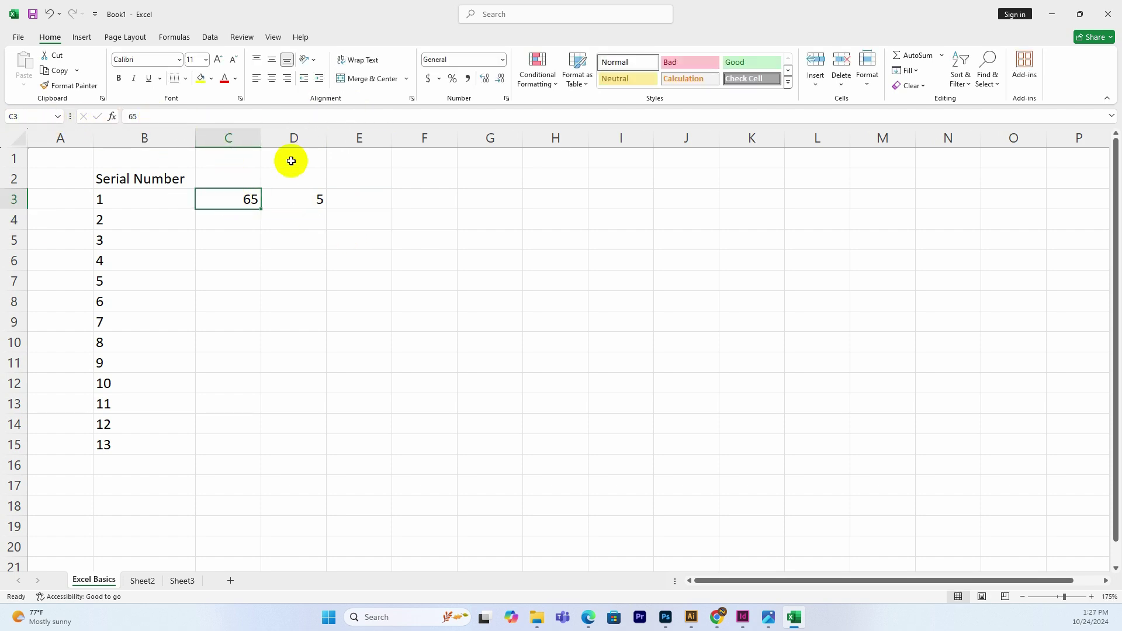
{"action": "left_click", "coordinate": [305, 198]}
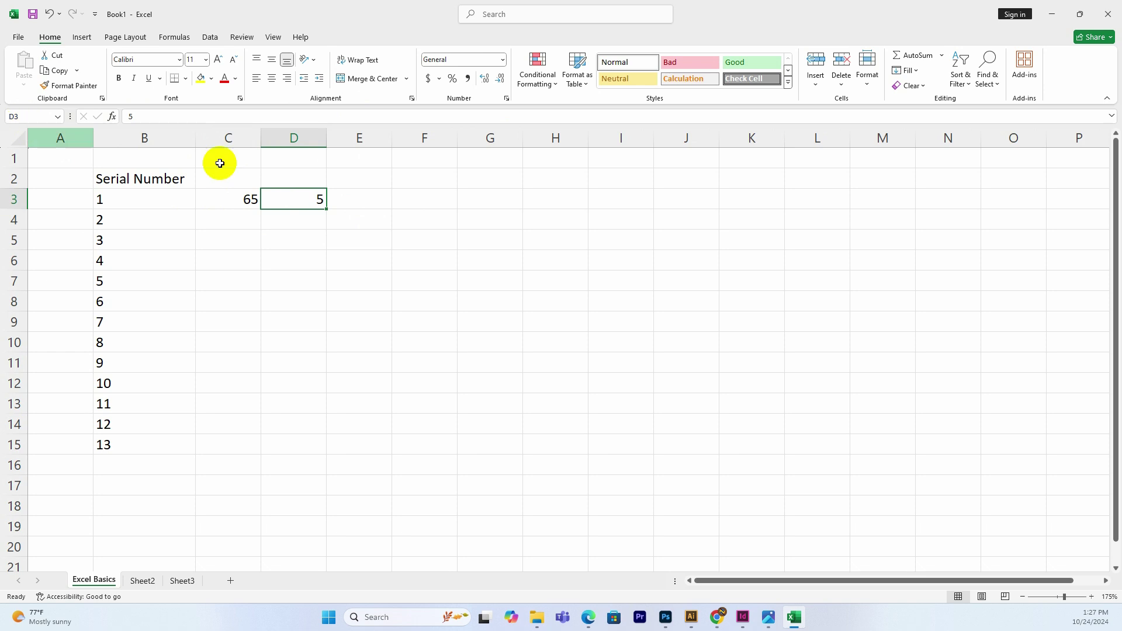
{"action": "left_click", "coordinate": [375, 200]}
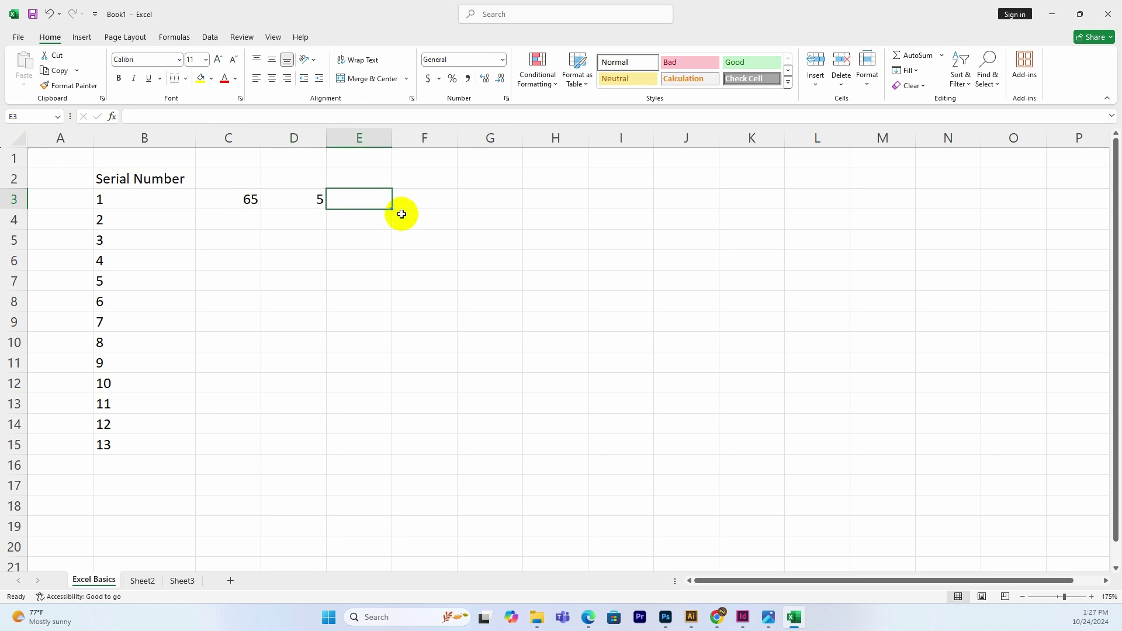
{"action": "type", "text": "="}
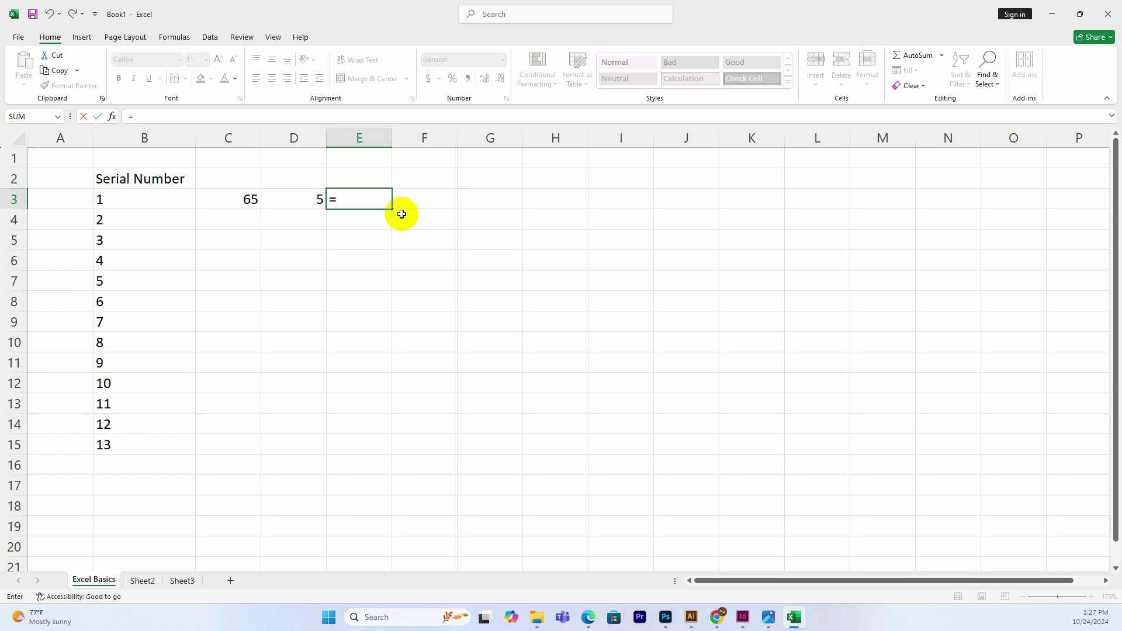
{"action": "type", "text": "x"}
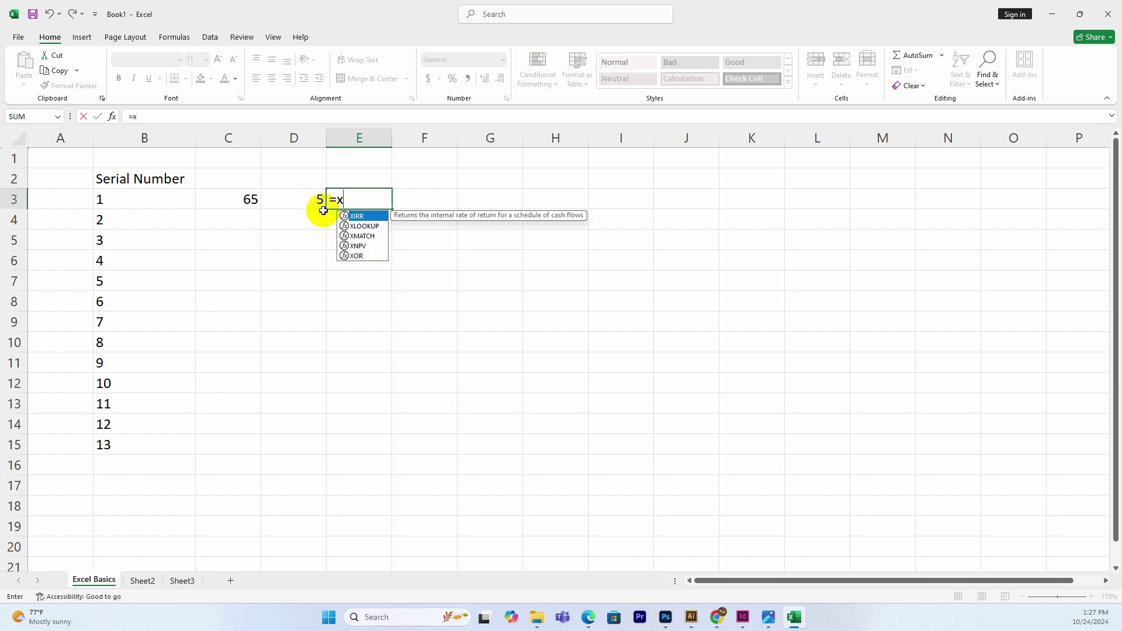
{"action": "key", "text": "BackSpace"}
{"action": "type", "text": "c3+"}
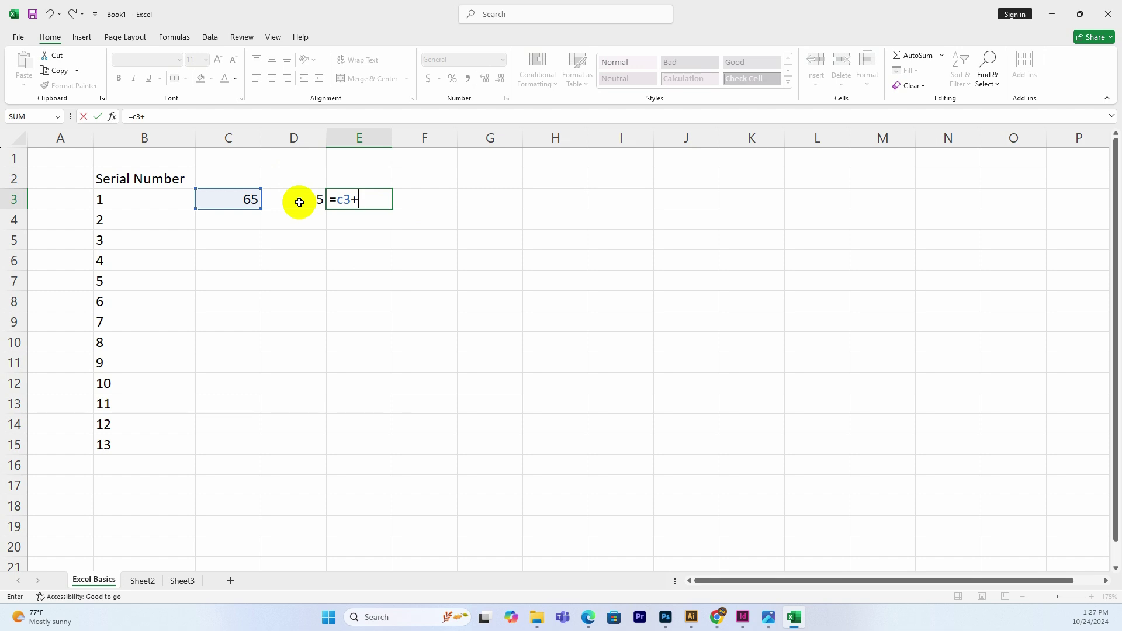
{"action": "type", "text": "d3"}
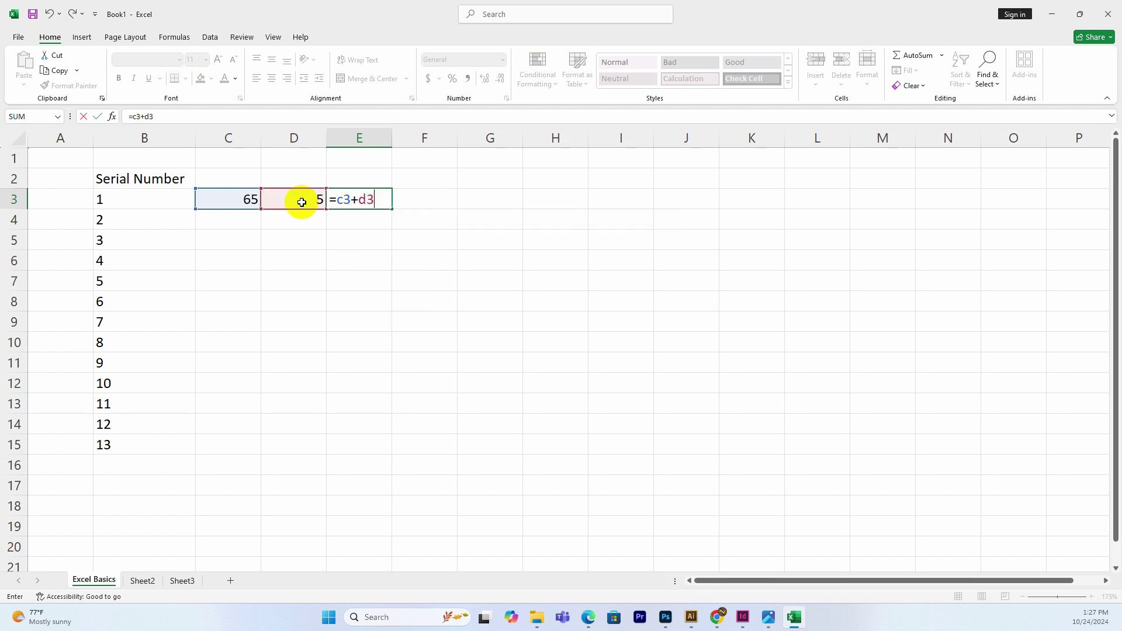
{"action": "key", "text": "Return"}
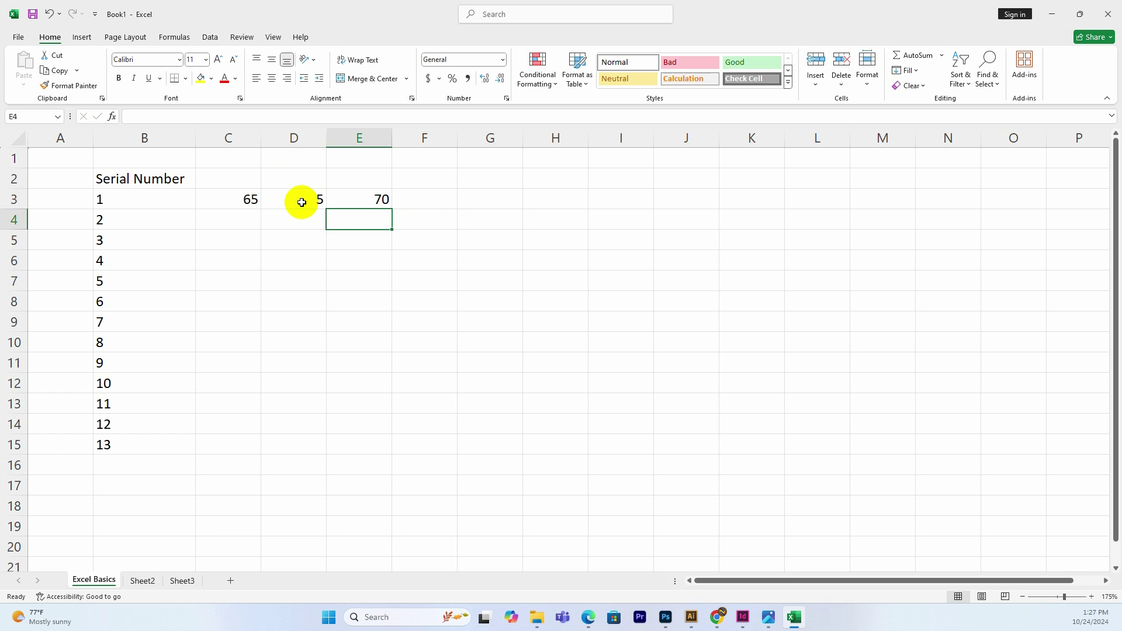
Rebuild the addition formula =C3+D3 in E3 by picking the two cells from the sheet instead of writing their references.
{"action": "left_click", "coordinate": [361, 197]}
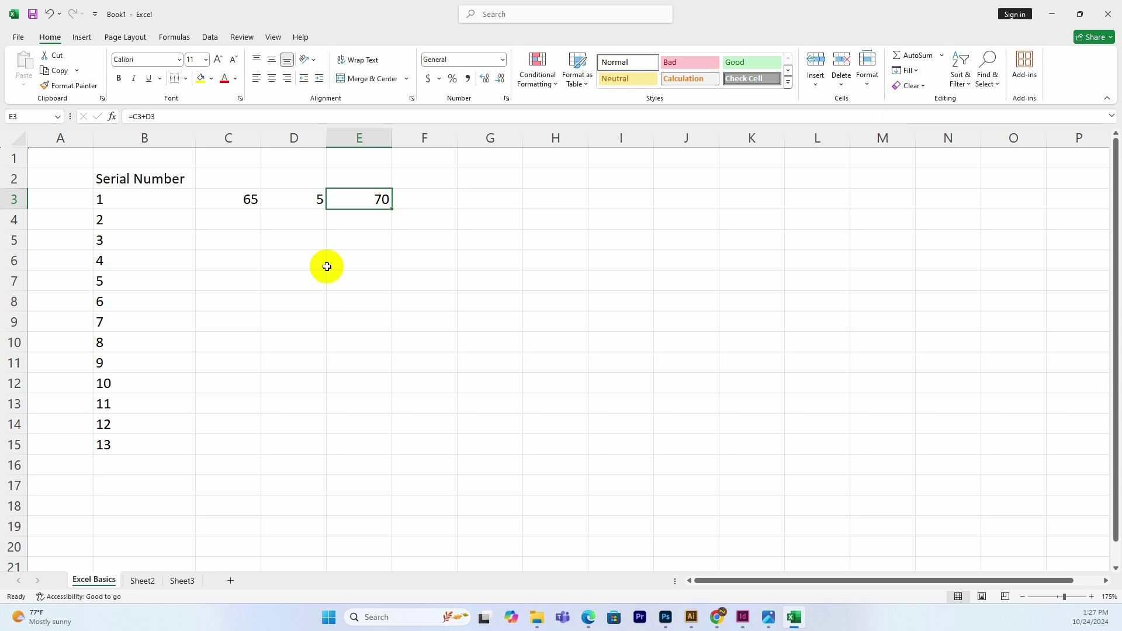
{"action": "key", "text": "Down"}
{"action": "key", "text": "Up"}
{"action": "type", "text": "="}
{"action": "left_click", "coordinate": [230, 199]}
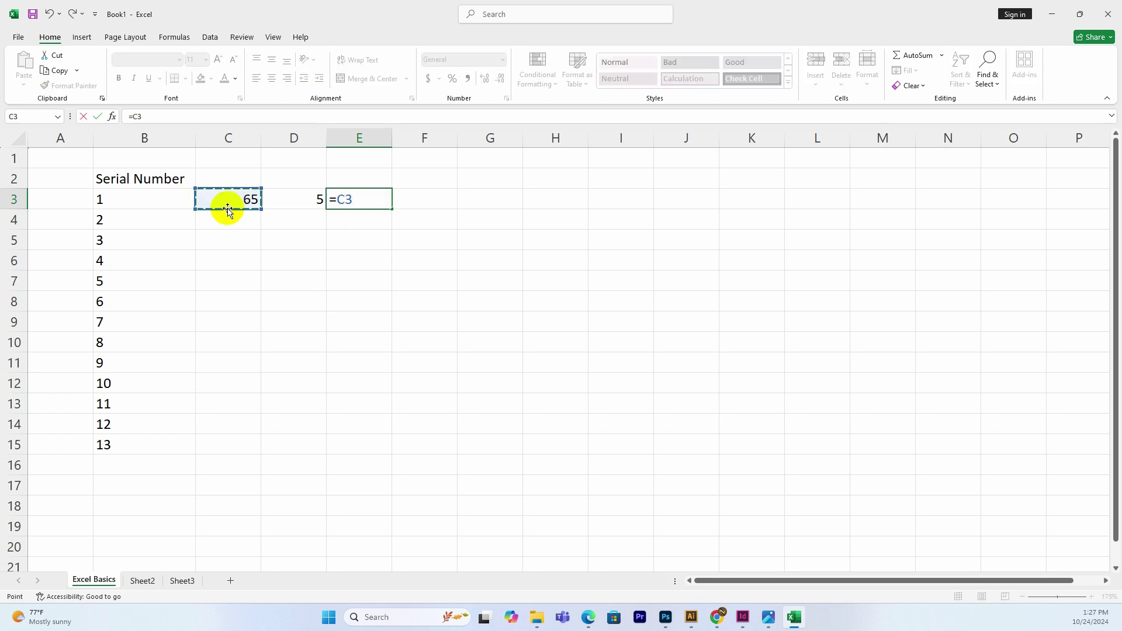
{"action": "left_click", "coordinate": [295, 203]}
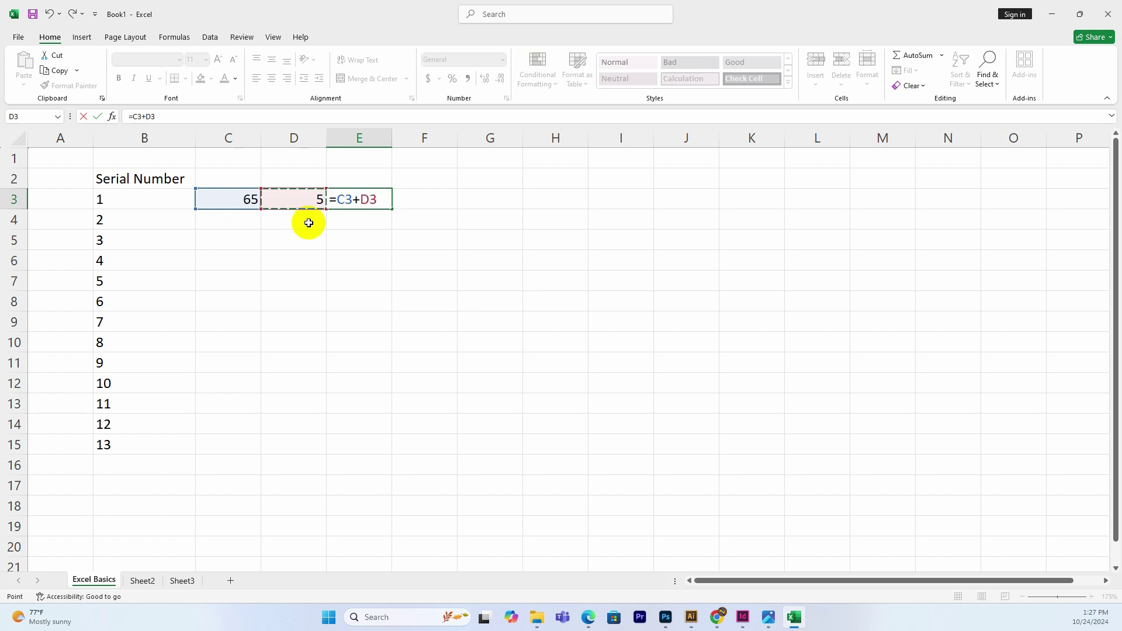
{"action": "key", "text": "Return"}
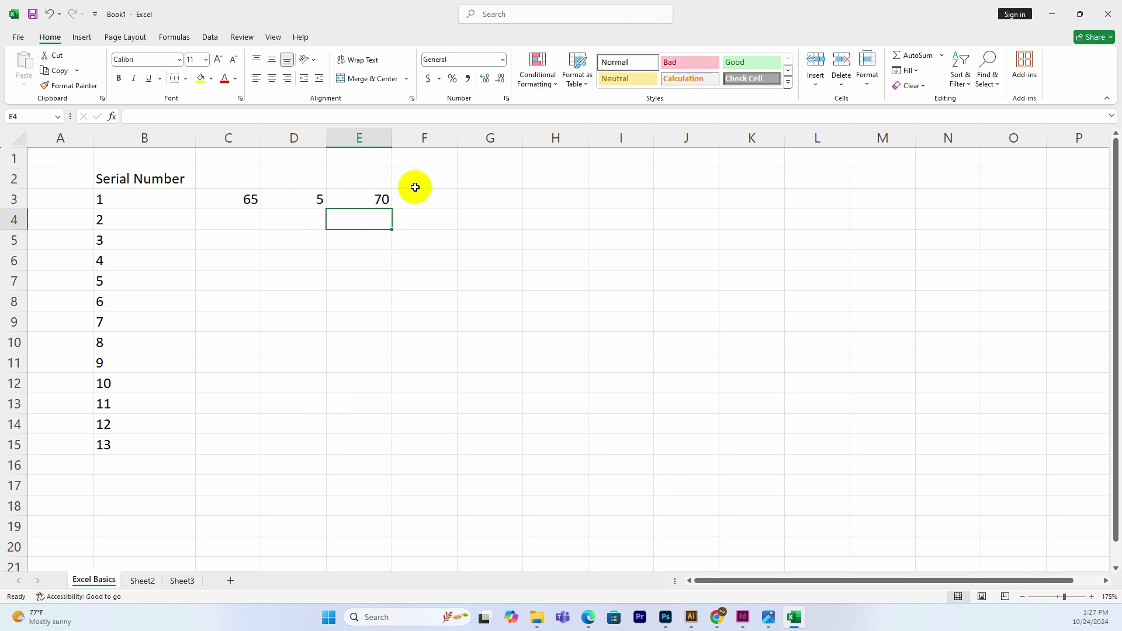
Subtract D3 from C3 in cell F3 with the formula =C3-D3.
{"action": "left_click", "coordinate": [436, 198]}
{"action": "scroll", "coordinate": [374, 222], "scroll_direction": "down", "scroll_amount": 2}
{"action": "scroll", "coordinate": [363, 230], "scroll_direction": "up", "scroll_amount": 2}
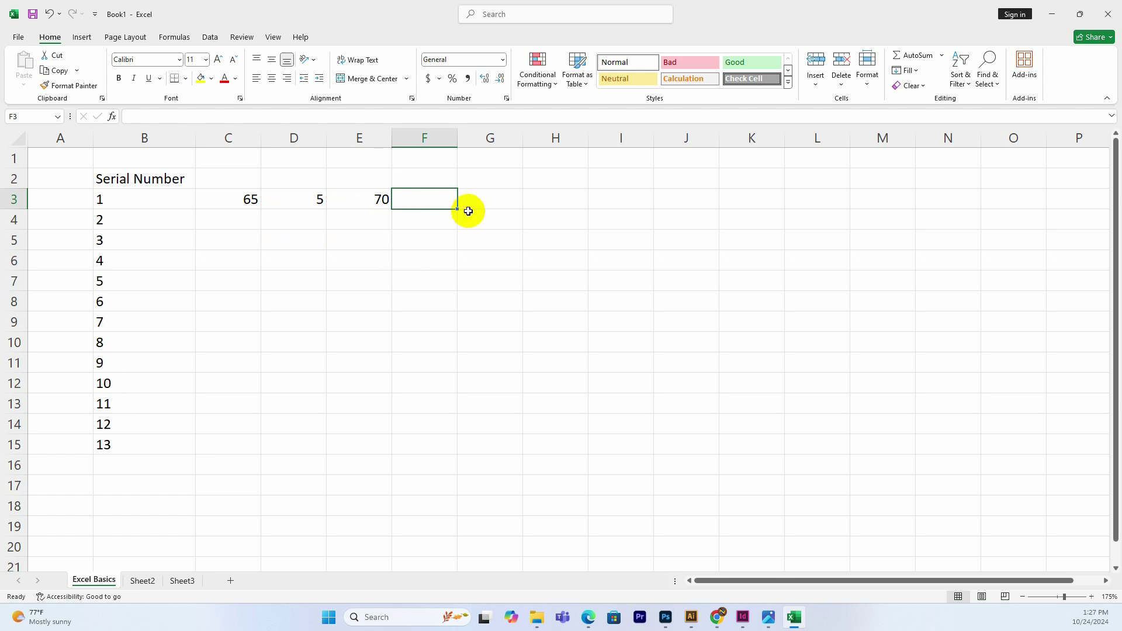
{"action": "type", "text": "="}
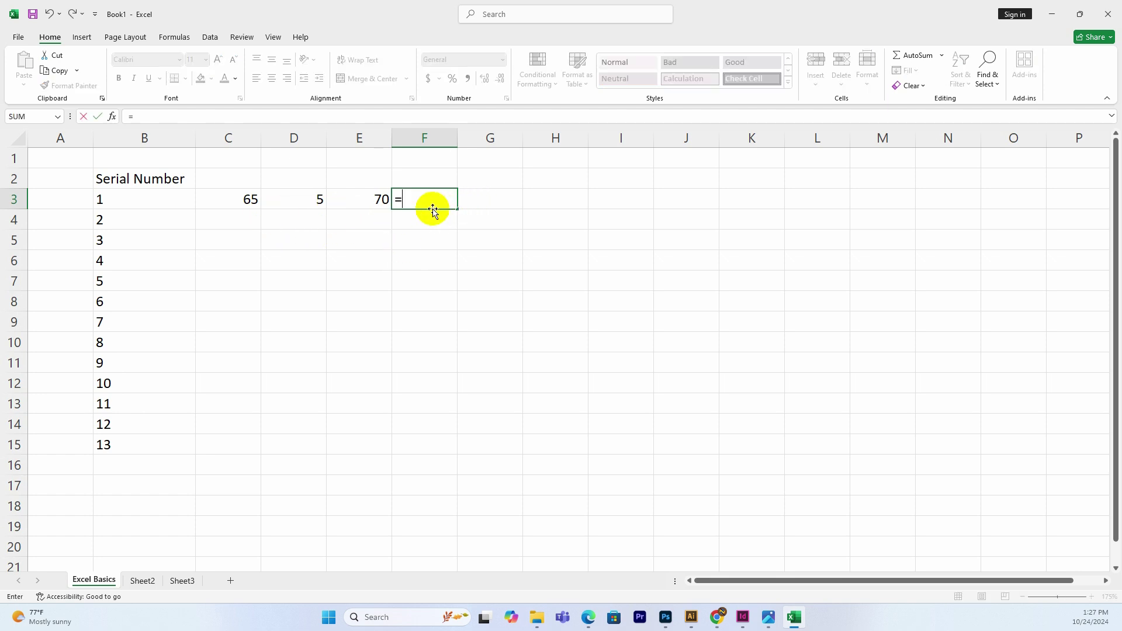
{"action": "left_click", "coordinate": [248, 198]}
{"action": "type", "text": "-"}
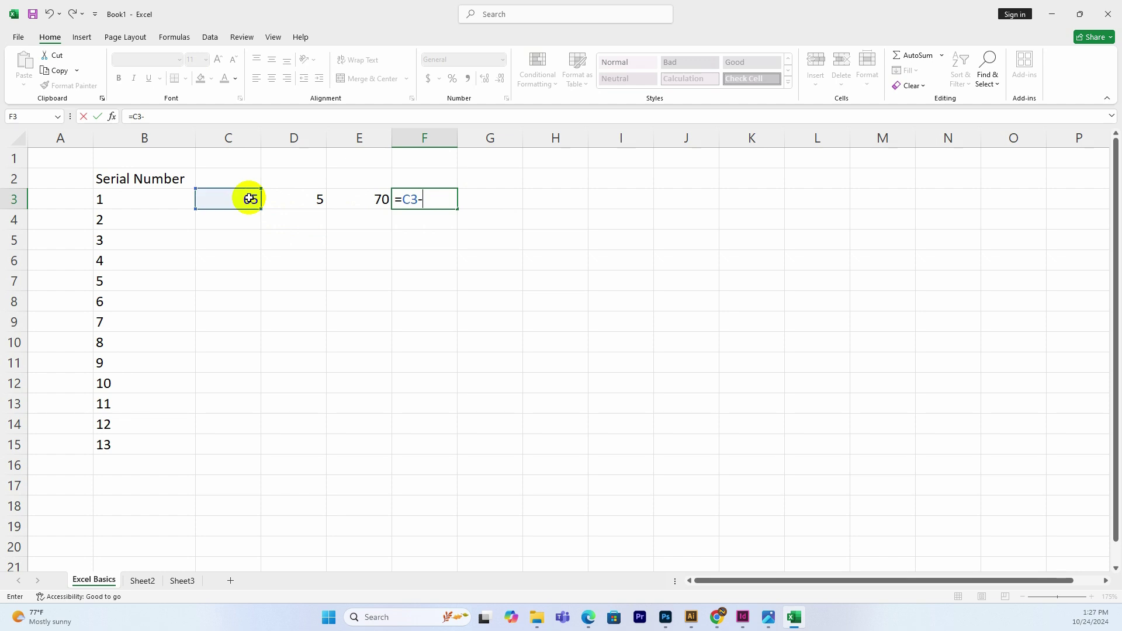
{"action": "left_click", "coordinate": [317, 201]}
{"action": "key", "text": "Return"}
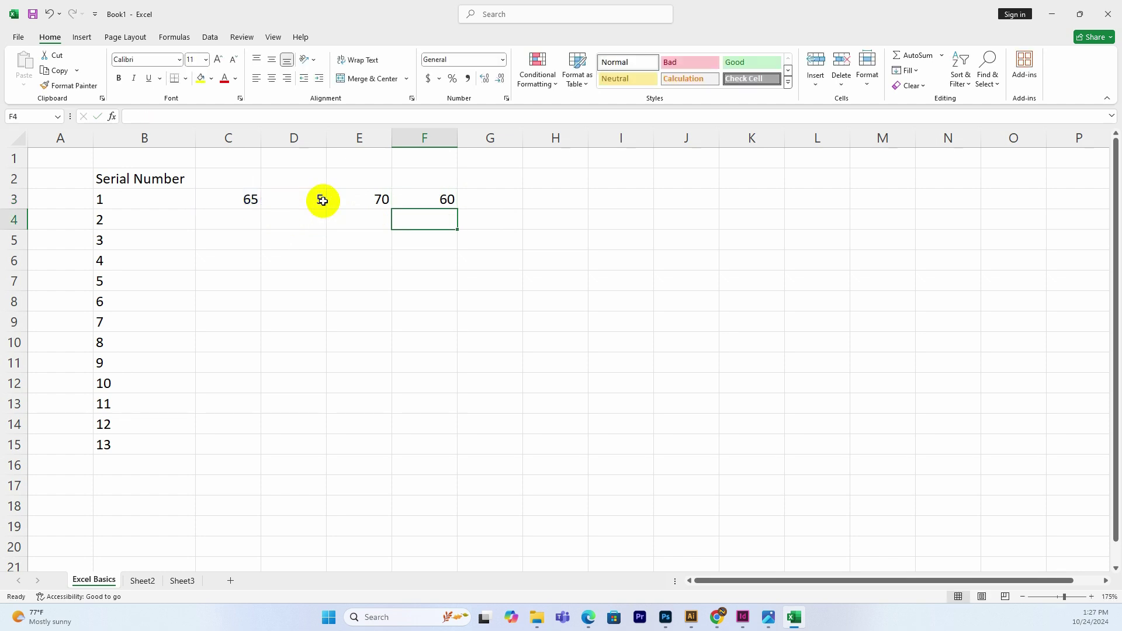
Multiply C3 by D3 in cell G3 with the formula =C3*D3.
{"action": "left_click", "coordinate": [508, 204]}
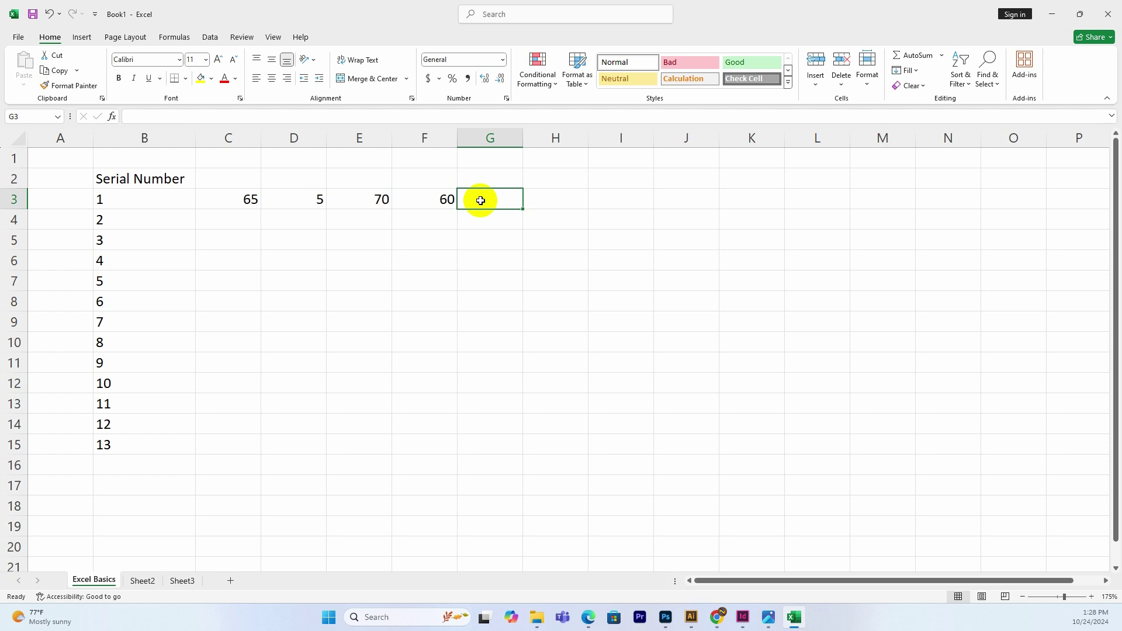
{"action": "type", "text": "="}
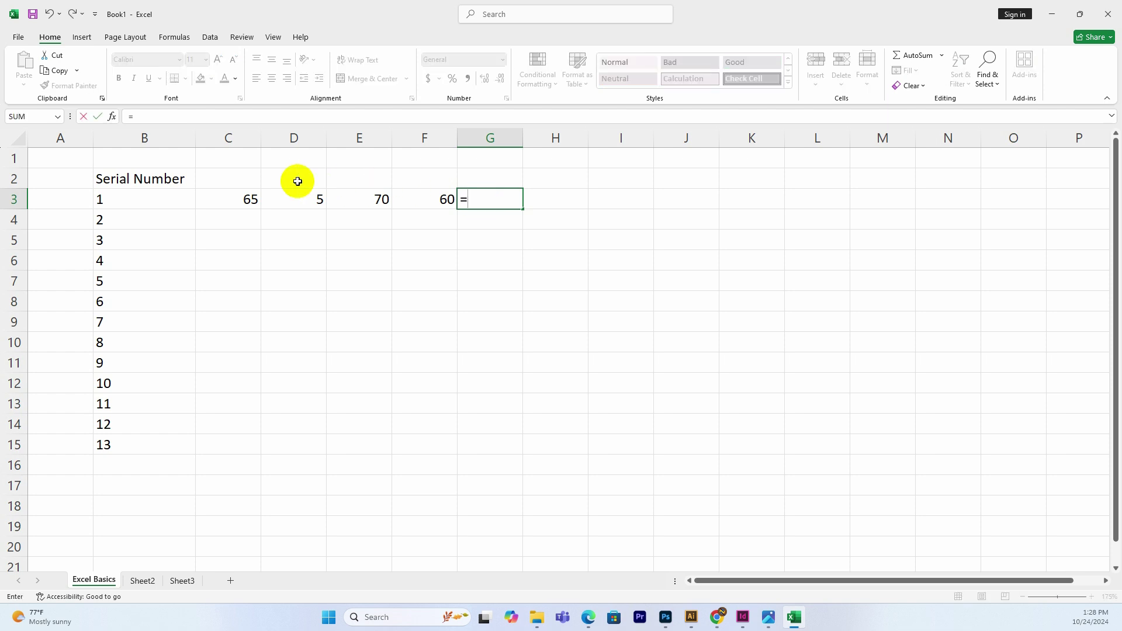
{"action": "left_click", "coordinate": [250, 199]}
{"action": "type", "text": "*"}
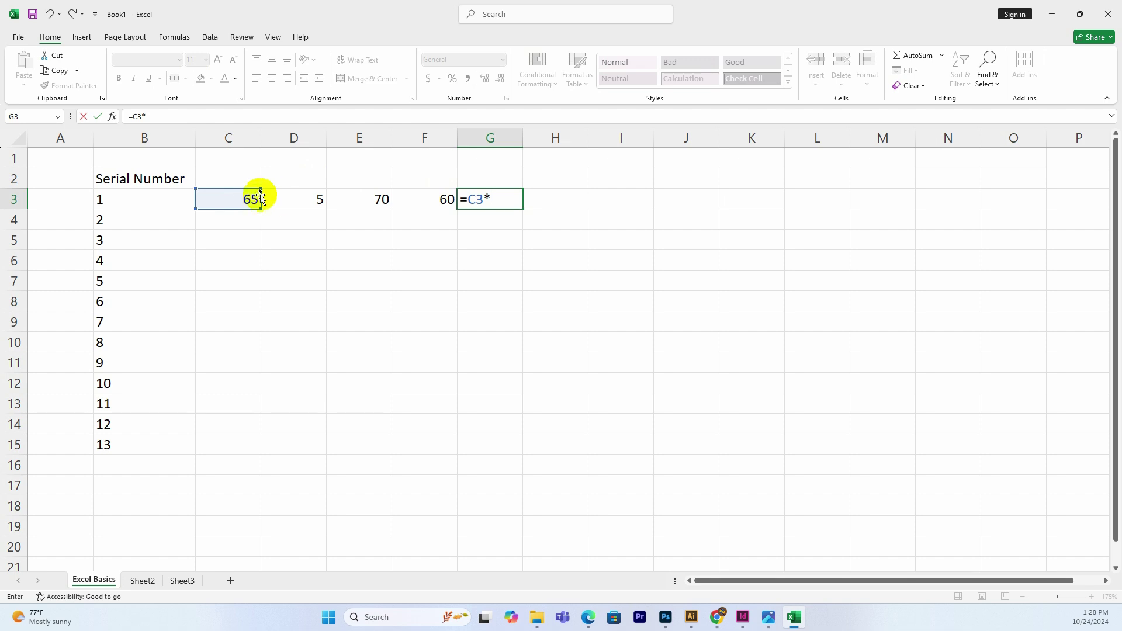
{"action": "left_click", "coordinate": [304, 199]}
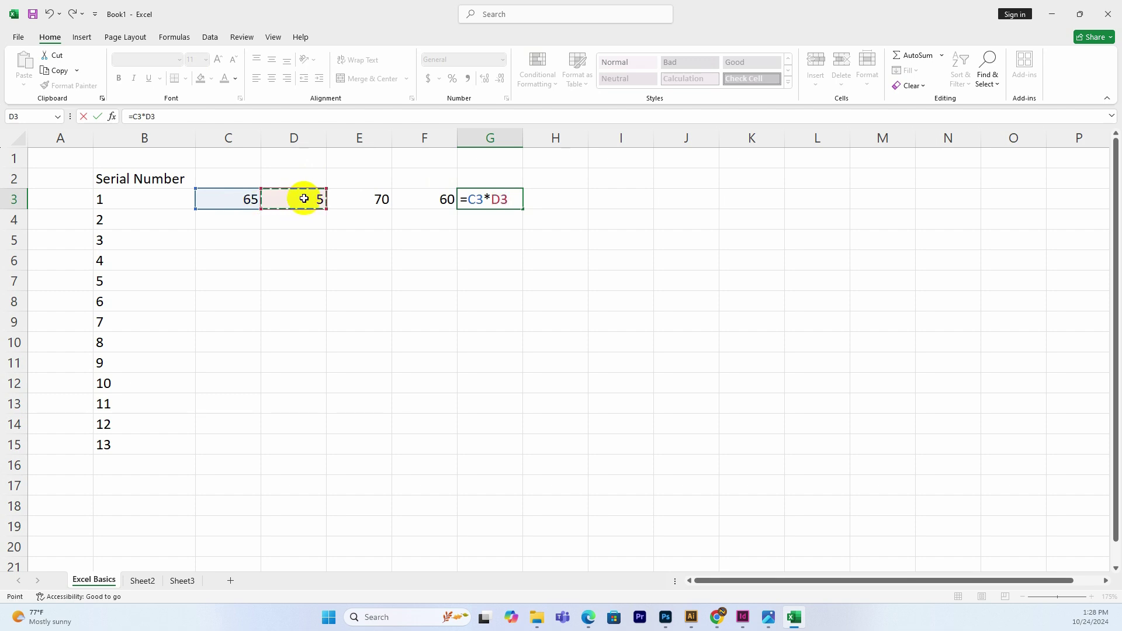
{"action": "key", "text": "BackSpace"}
{"action": "key", "text": "BackSpace"}
{"action": "key", "text": "BackSpace"}
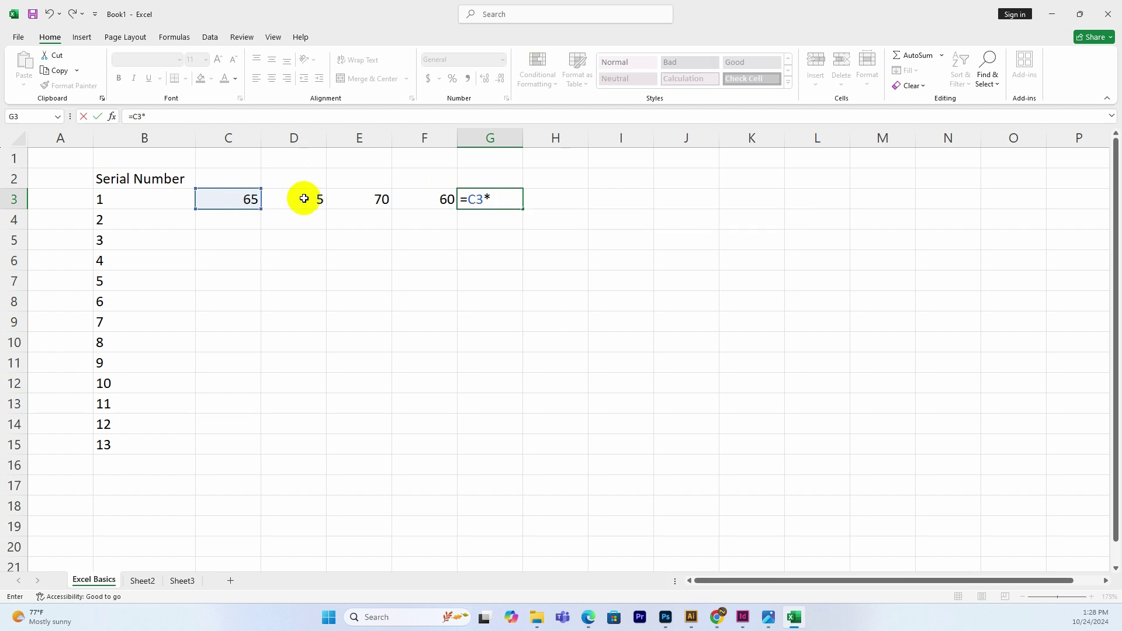
{"action": "left_click", "coordinate": [305, 200]}
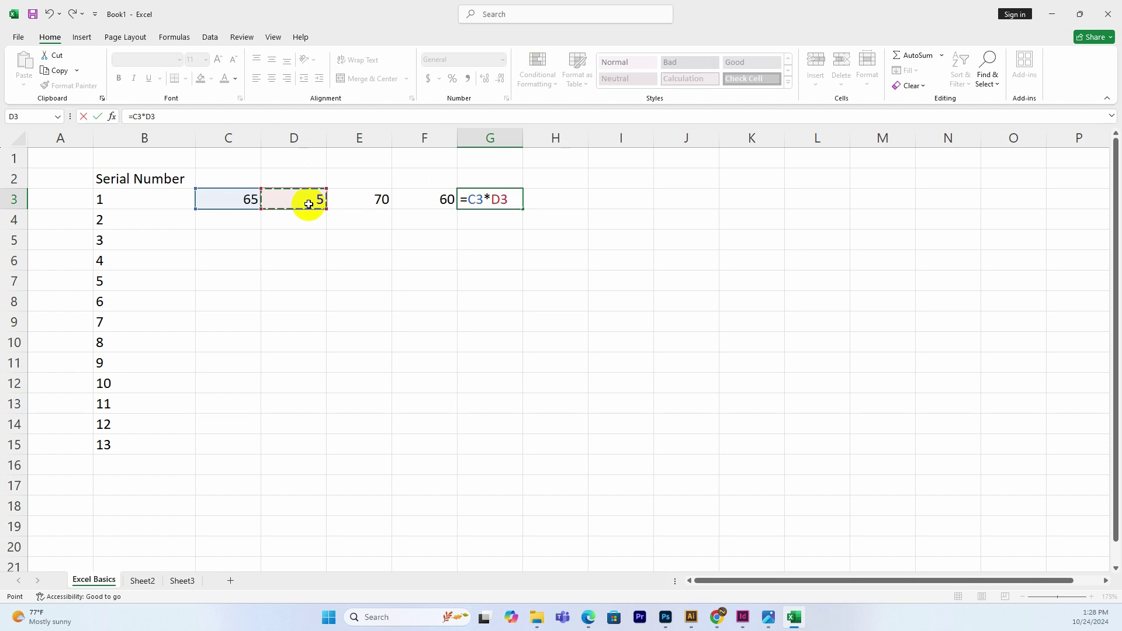
{"action": "key", "text": "Return"}
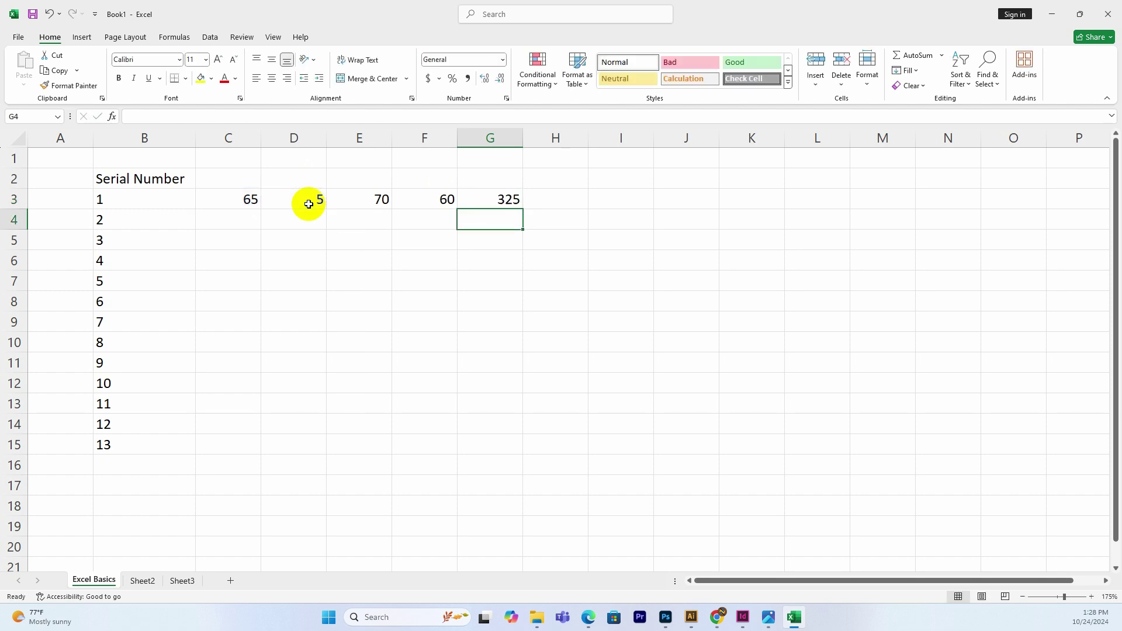
Divide C3 by D3 in cell H3 with the formula =C3/D3.
{"action": "left_click", "coordinate": [552, 206]}
{"action": "type", "text": "="}
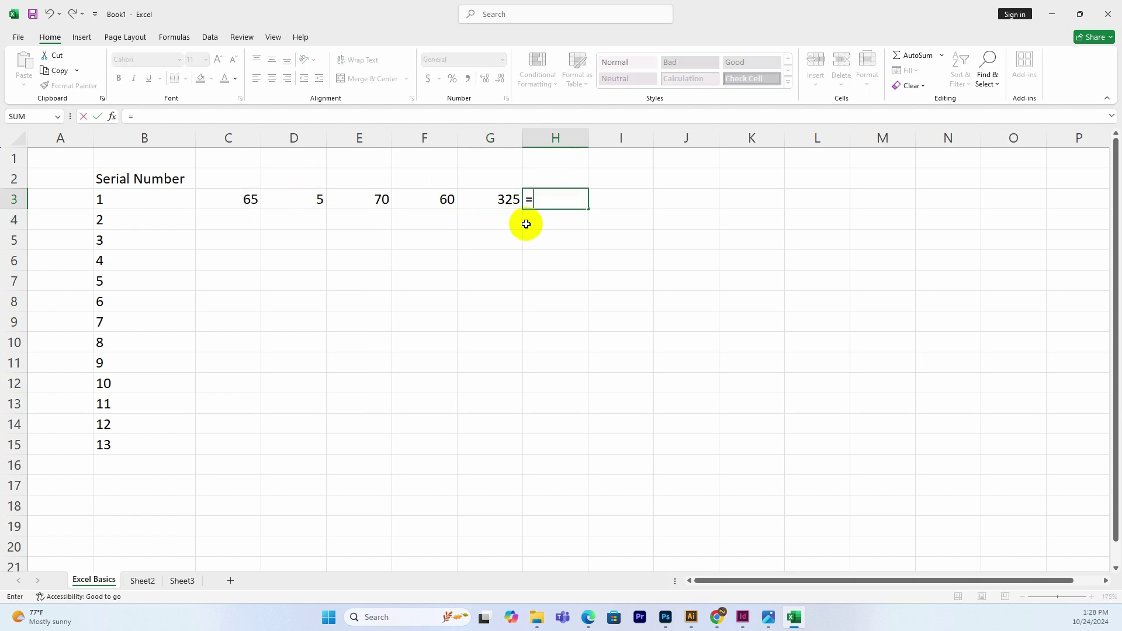
{"action": "left_click", "coordinate": [245, 199]}
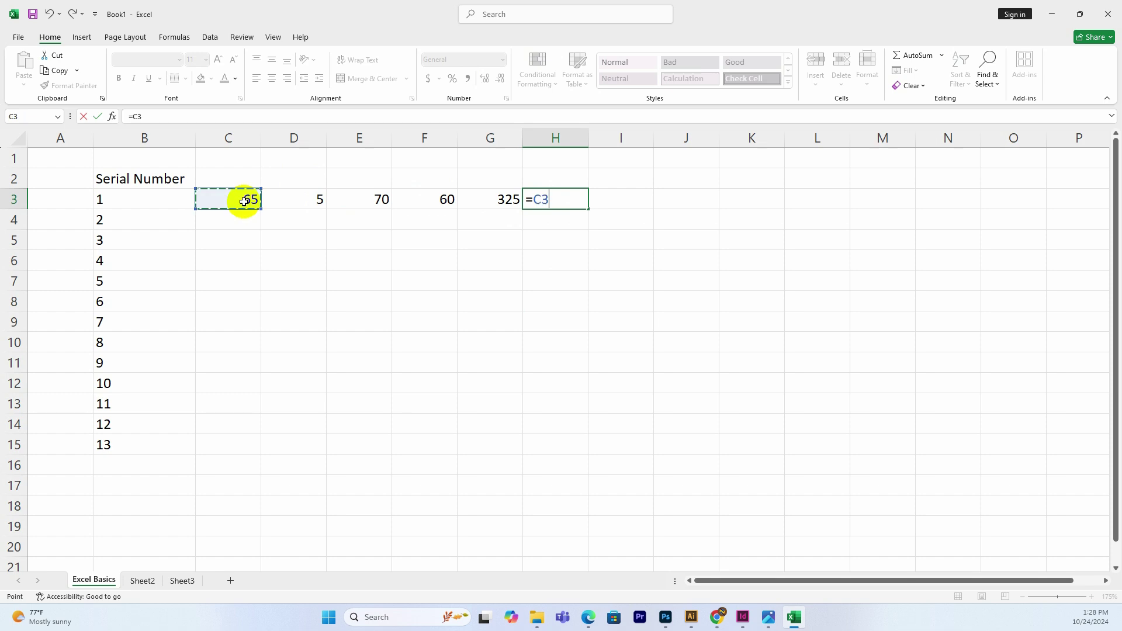
{"action": "type", "text": "/"}
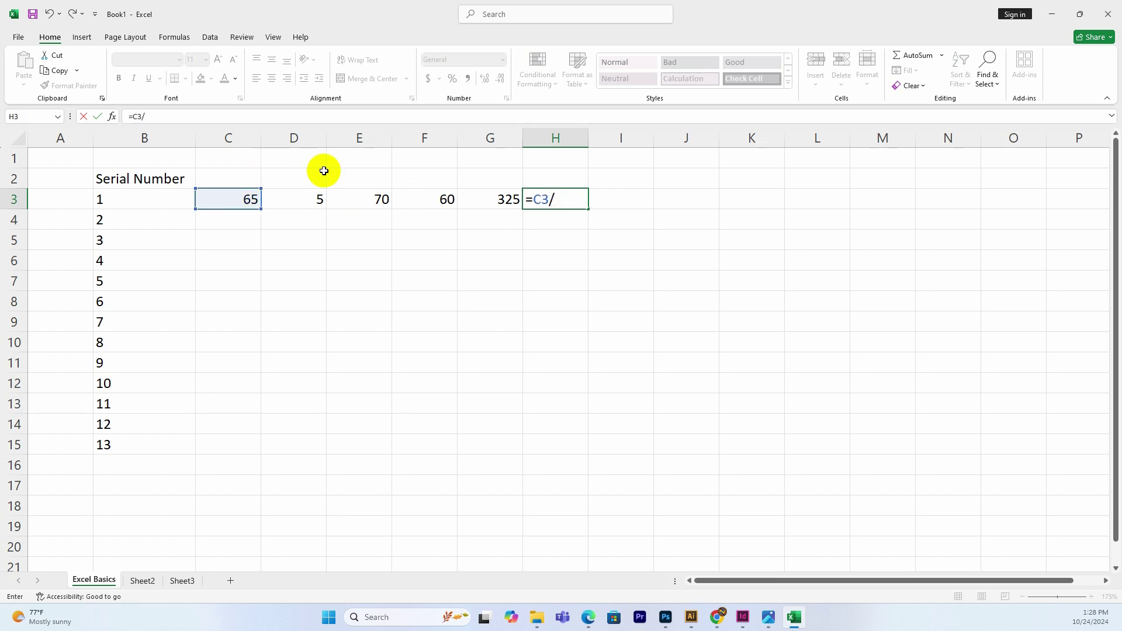
{"action": "left_click", "coordinate": [301, 193]}
{"action": "key", "text": "Return"}
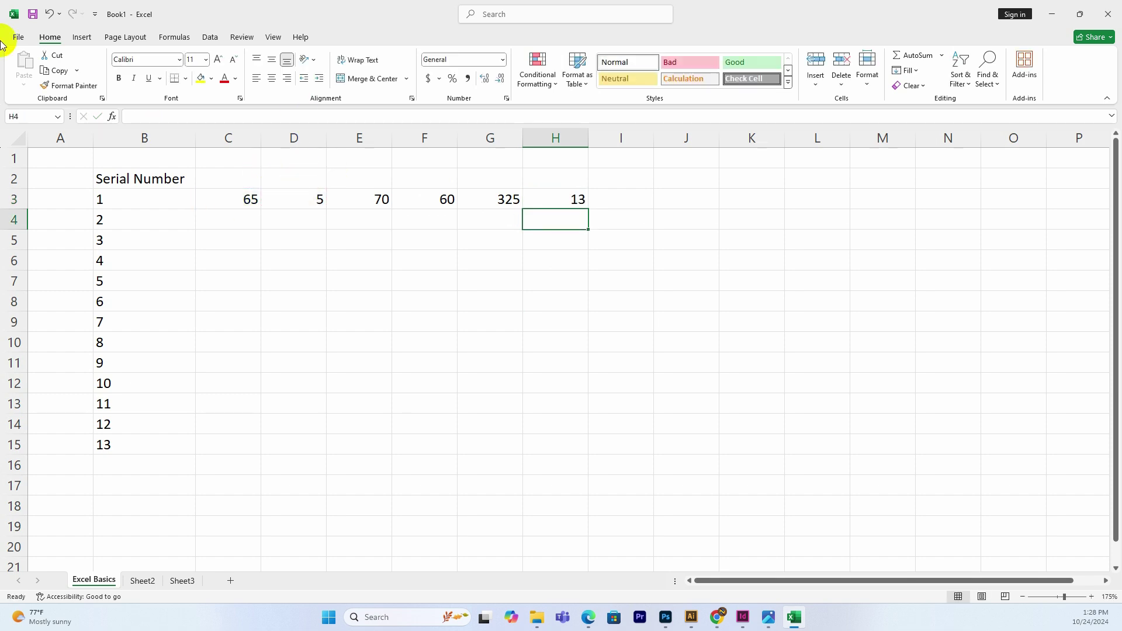
Enter the heading "1st Number" in C2 and auto-fit column C to its text.
{"action": "left_click", "coordinate": [244, 184]}
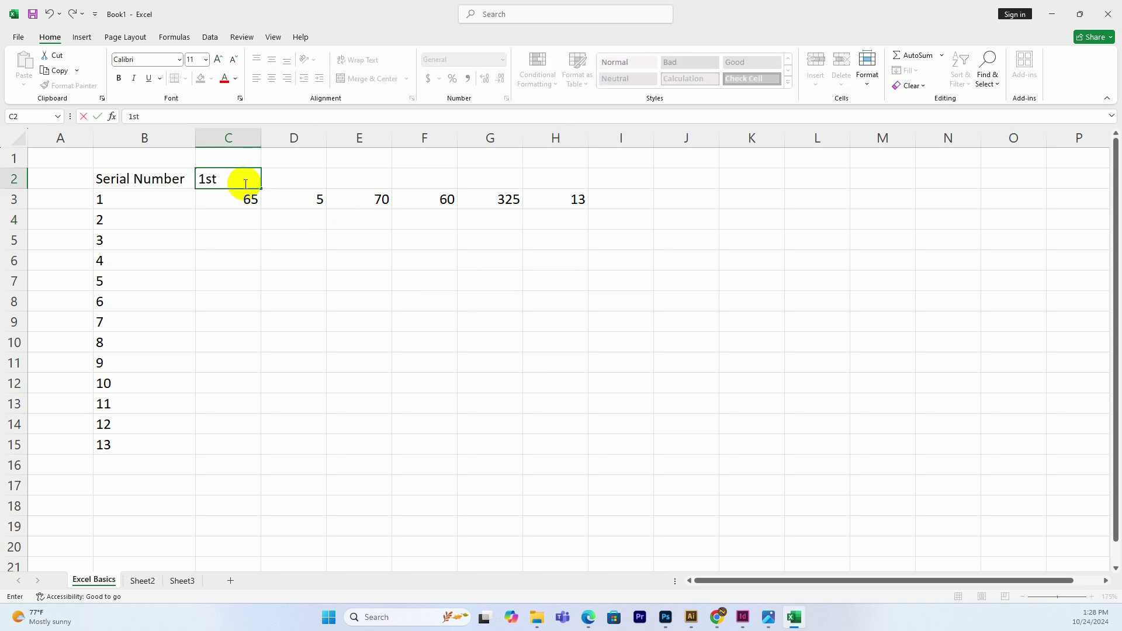
{"action": "type", "text": "r"}
{"action": "key", "text": "Return"}
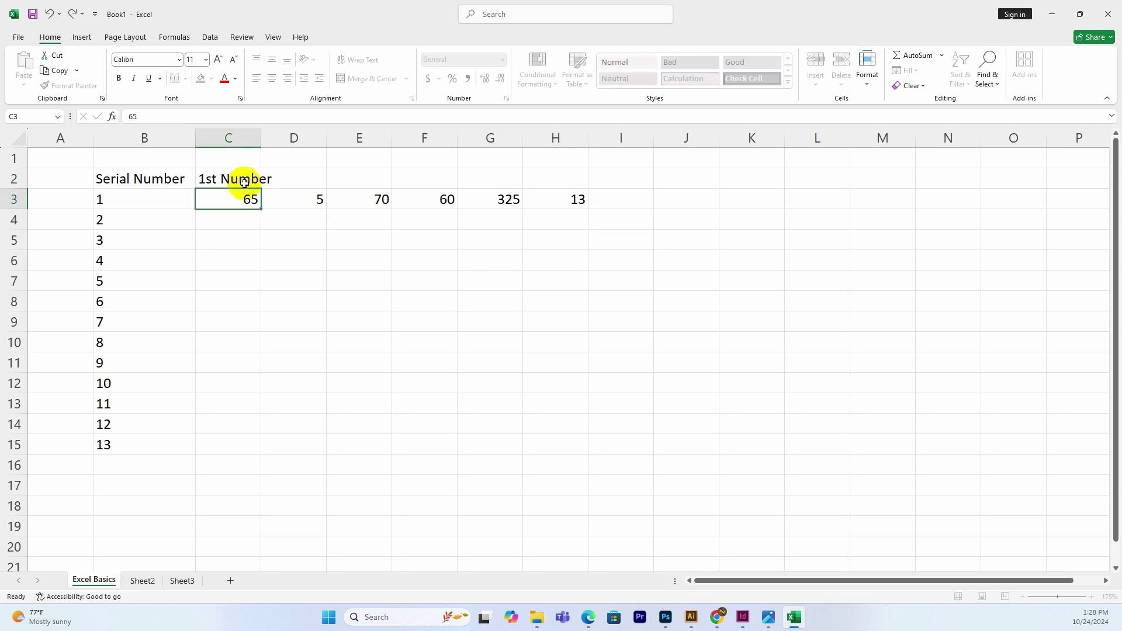
{"action": "key", "text": "Up"}
{"action": "key", "text": "Right"}
{"action": "double_click", "coordinate": [259, 133]}
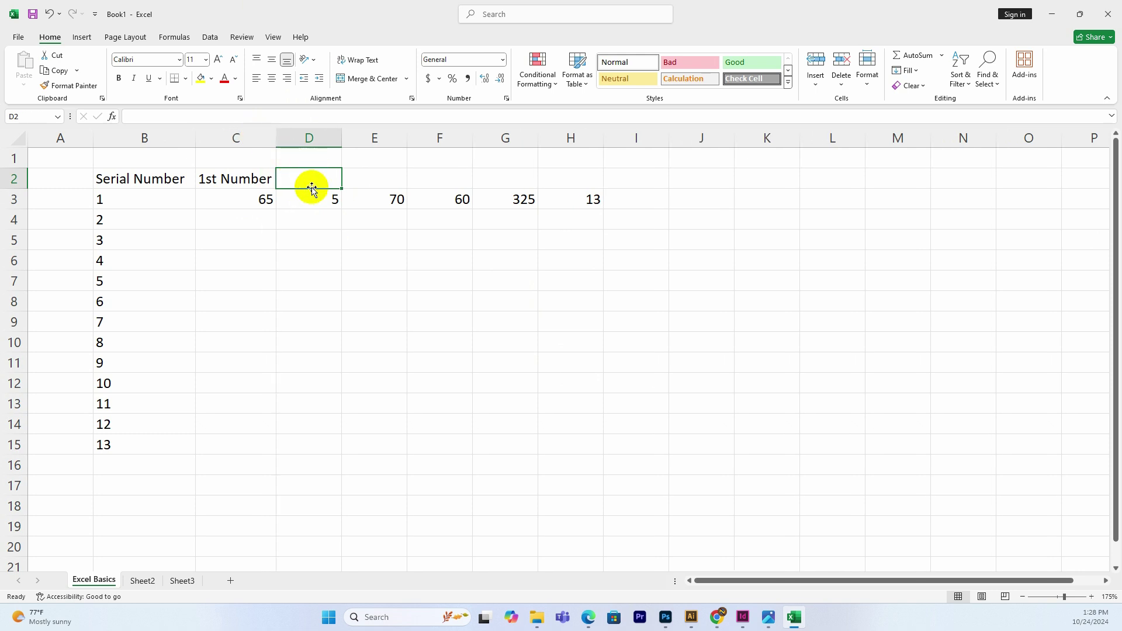
Enter the heading "2nd Number" in D2 and auto-fit column D to its text.
{"action": "type", "text": "2nd"}
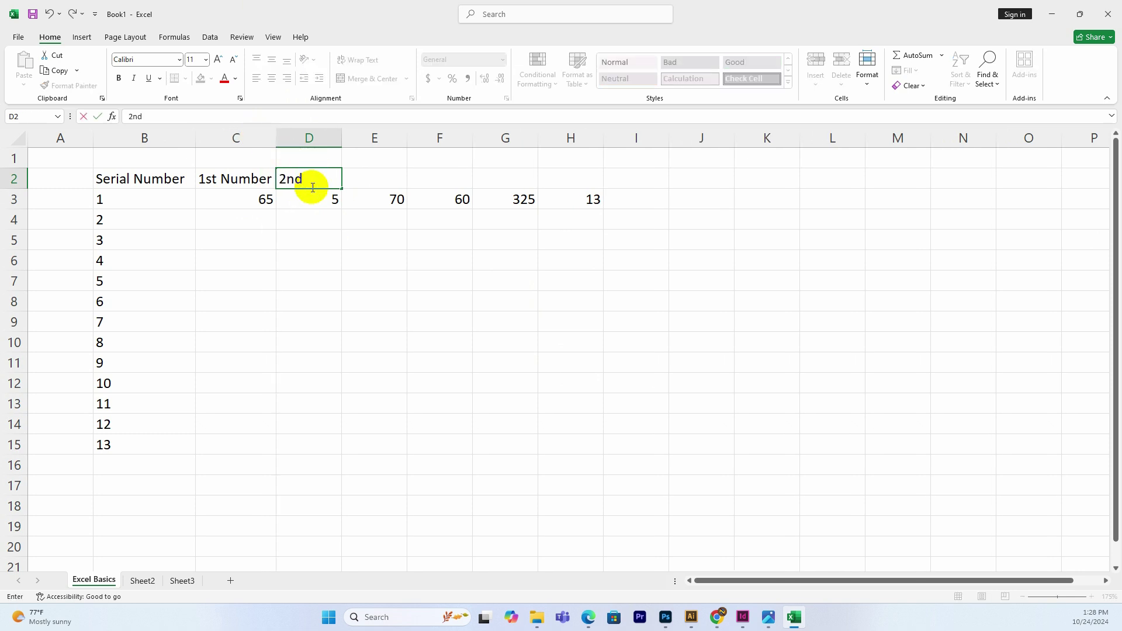
{"action": "type", "text": " Number"}
{"action": "key", "text": "Return"}
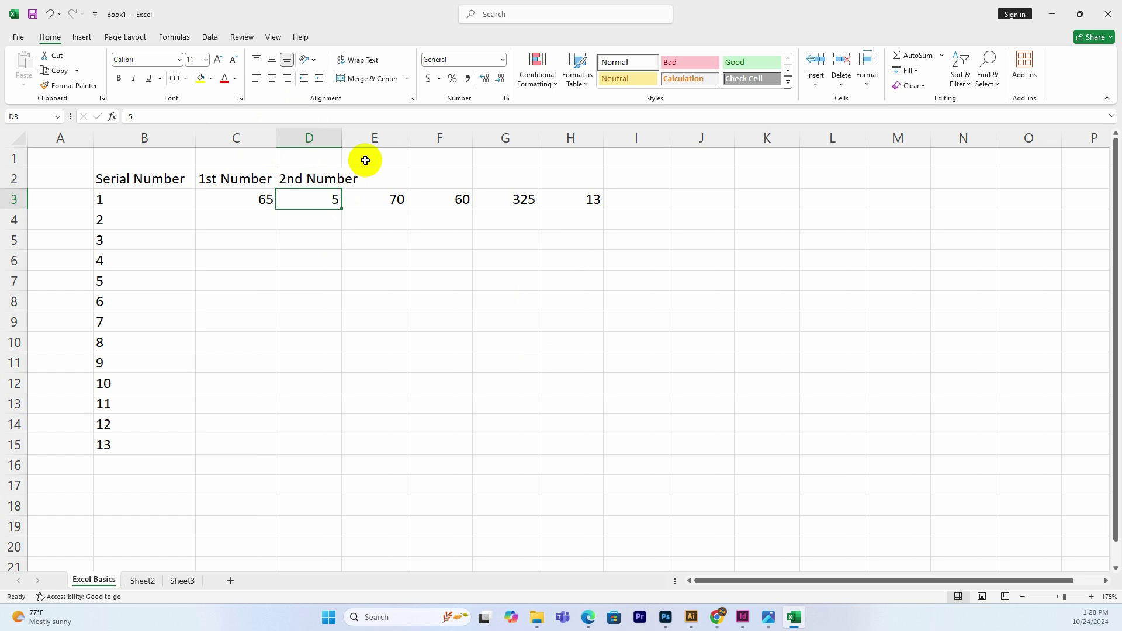
{"action": "double_click", "coordinate": [343, 139]}
Enter the headings "Add" in E2 and "Substract" in F2 above the addition and subtraction results.
{"action": "left_click", "coordinate": [408, 163]}
{"action": "double_click", "coordinate": [409, 161]}
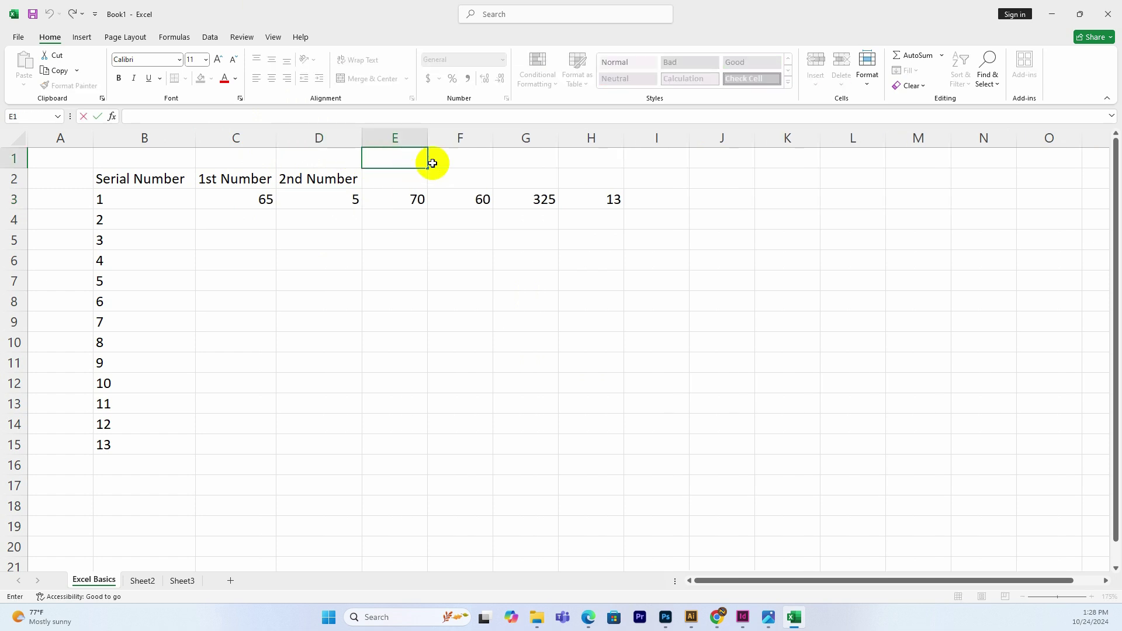
{"action": "left_click", "coordinate": [389, 176]}
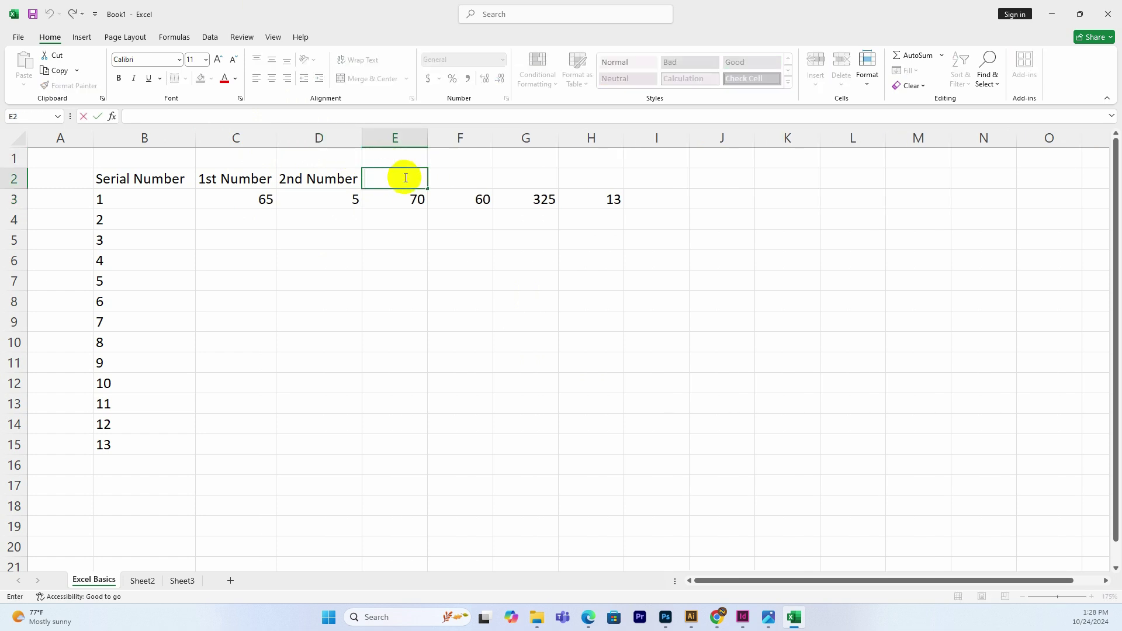
{"action": "type", "text": "Add"}
{"action": "key", "text": "Return"}
{"action": "left_click", "coordinate": [405, 177]}
{"action": "key", "text": "Tab"}
{"action": "type", "text": "S"}
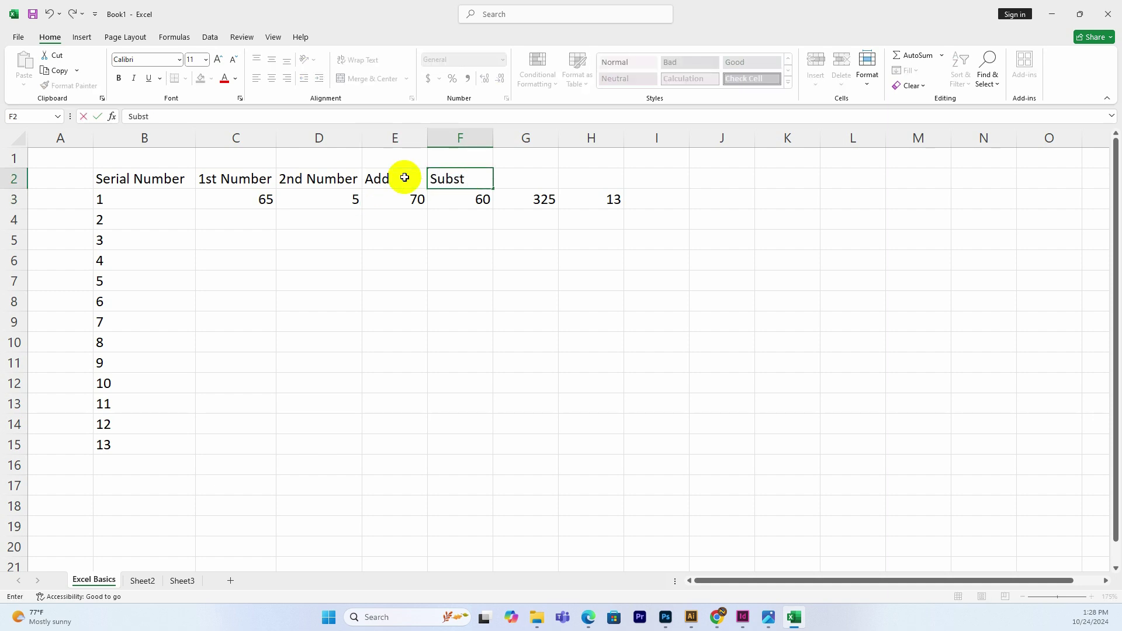
{"action": "key", "text": "Return"}
{"action": "key", "text": "Up"}
{"action": "key", "text": "Tab"}
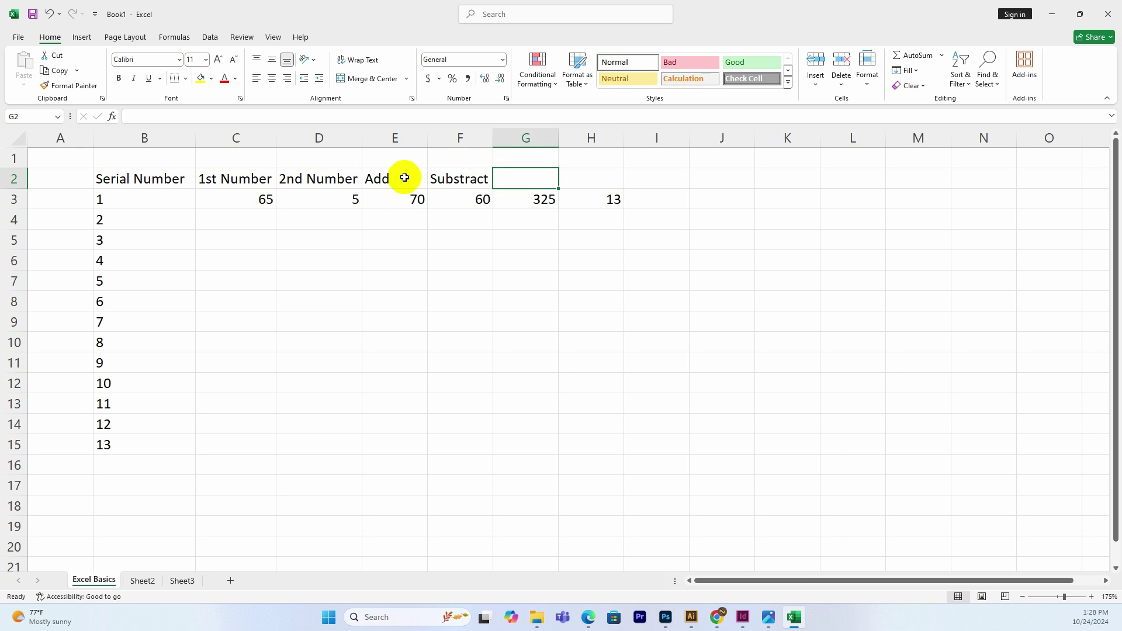
Enter the headings "Multiply" in G2 and "Divide" in H2 above the product and quotient.
{"action": "type", "text": "Multi"}
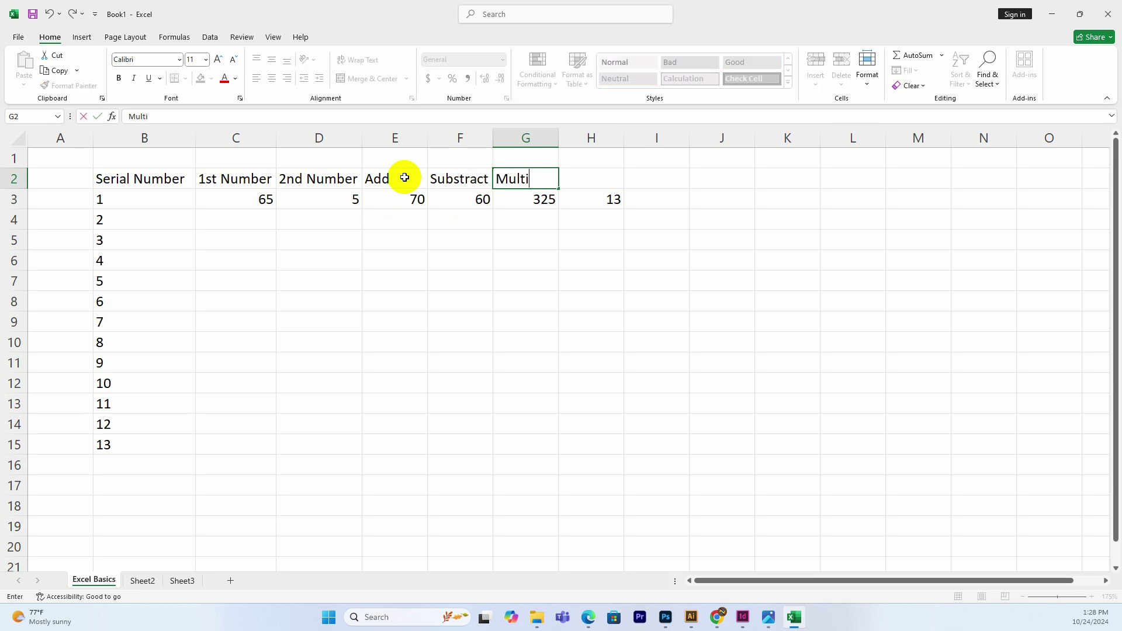
{"action": "type", "text": "ply"}
{"action": "key", "text": "Return"}
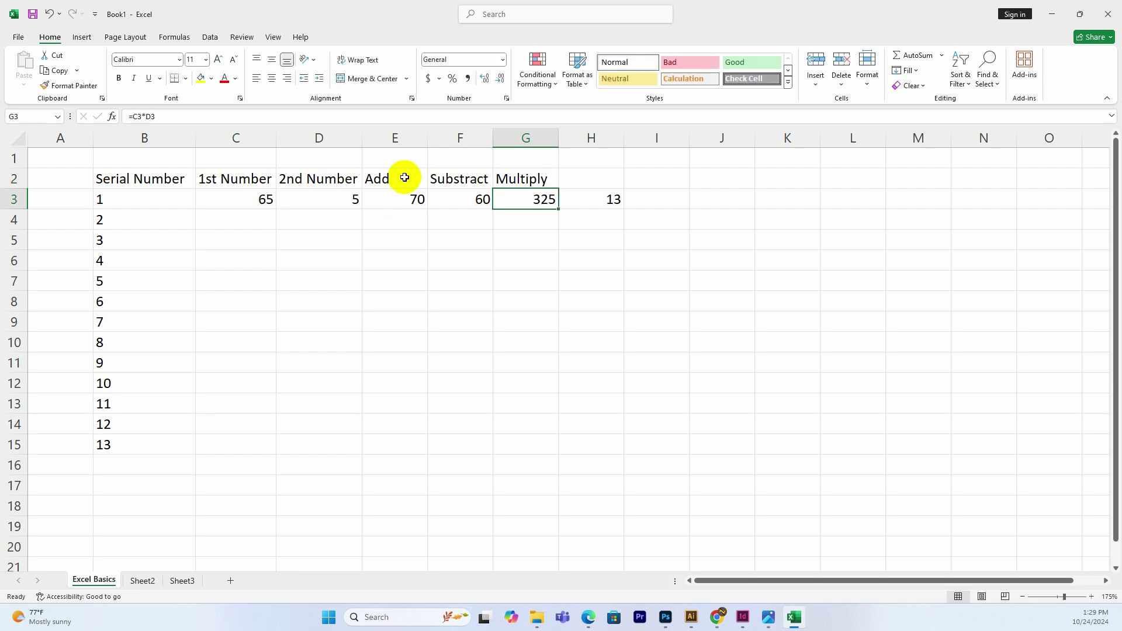
{"action": "key", "text": "Up"}
{"action": "key", "text": "Tab"}
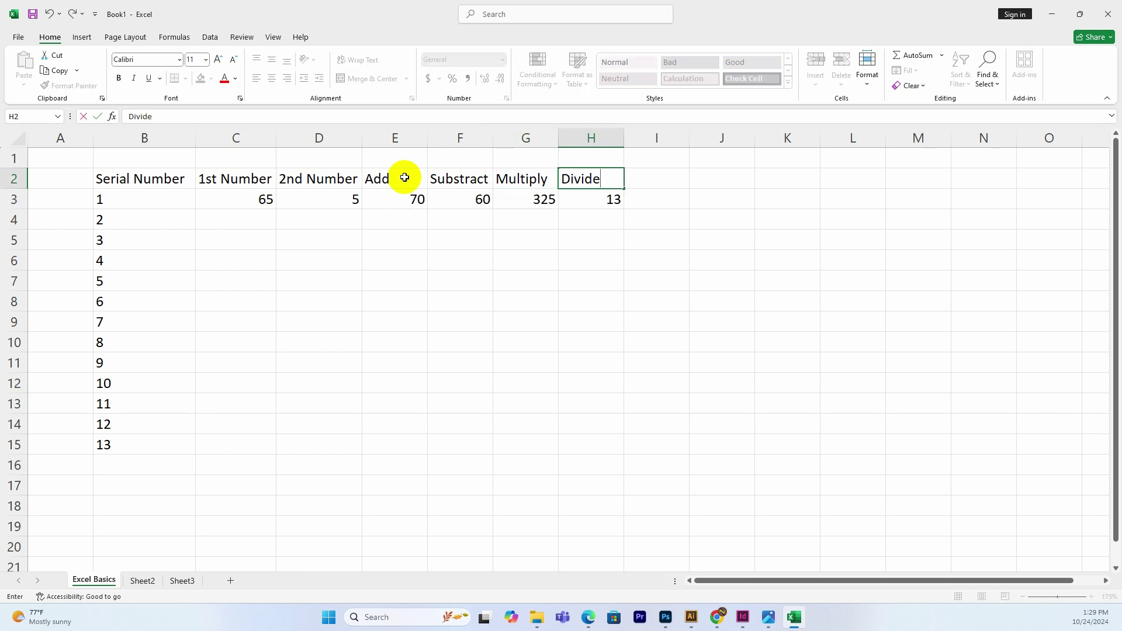
{"action": "key", "text": "Return"}
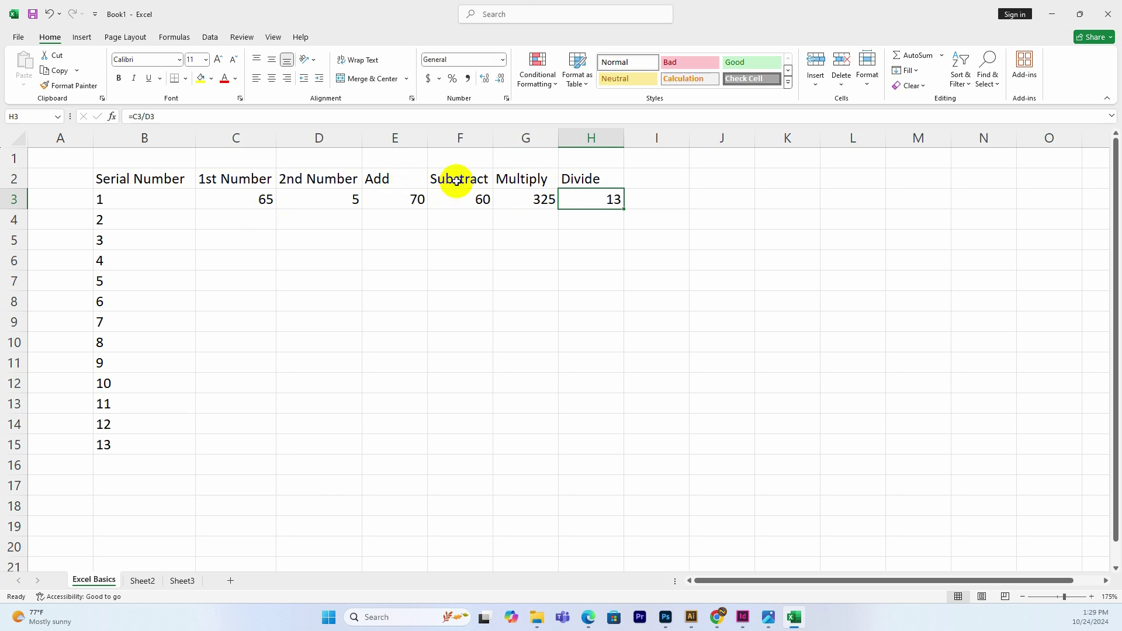
{"action": "left_click", "coordinate": [726, 320]}
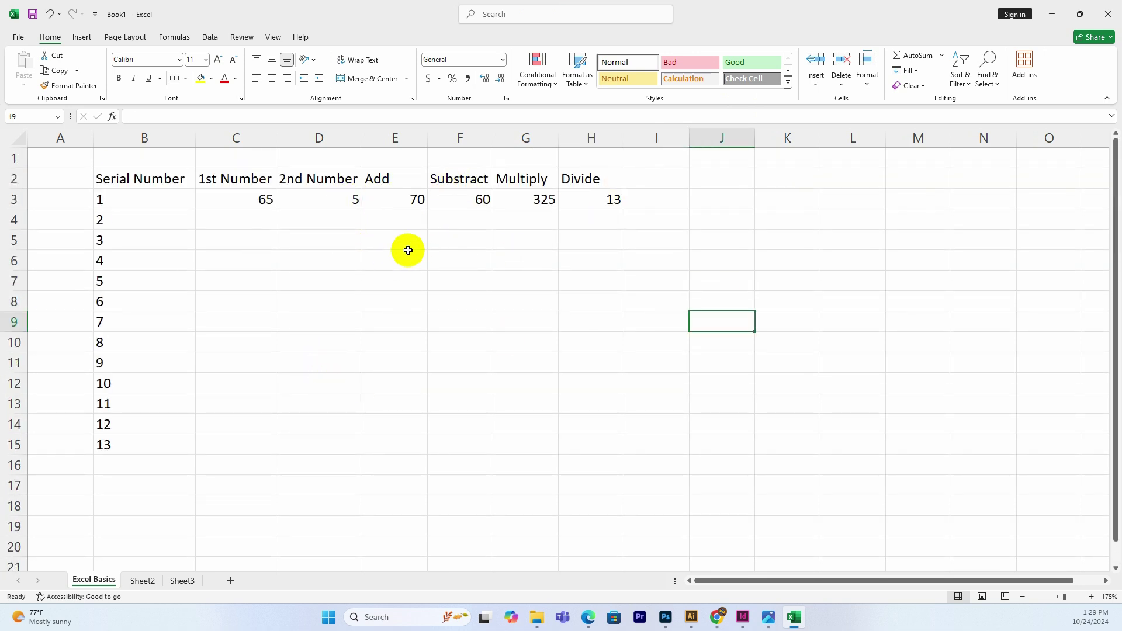
Fill the 1st Number column from C4 to C9 with 32, 78, 65, 32, 15 and 98, and return to D4.
{"action": "left_click", "coordinate": [229, 219]}
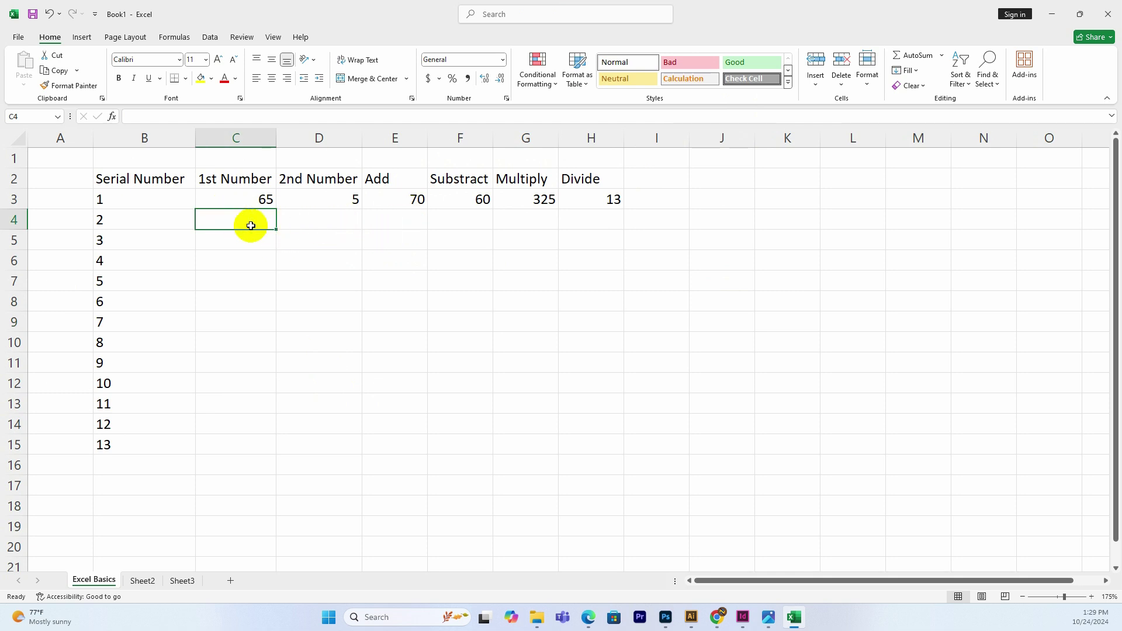
{"action": "type", "text": "32"}
{"action": "key", "text": "Return"}
{"action": "type", "text": "78"}
{"action": "key", "text": "Return"}
{"action": "type", "text": "65"}
{"action": "key", "text": "Return"}
{"action": "type", "text": "32"}
{"action": "key", "text": "Return"}
{"action": "type", "text": "15"}
{"action": "key", "text": "Return"}
{"action": "key", "text": "Up"}
{"action": "key", "text": "Up"}
{"action": "key", "text": "Up"}
{"action": "key", "text": "Up"}
{"action": "key", "text": "Up"}
{"action": "key", "text": "Up"}
{"action": "key", "text": "Right"}
{"action": "key", "text": "Right"}
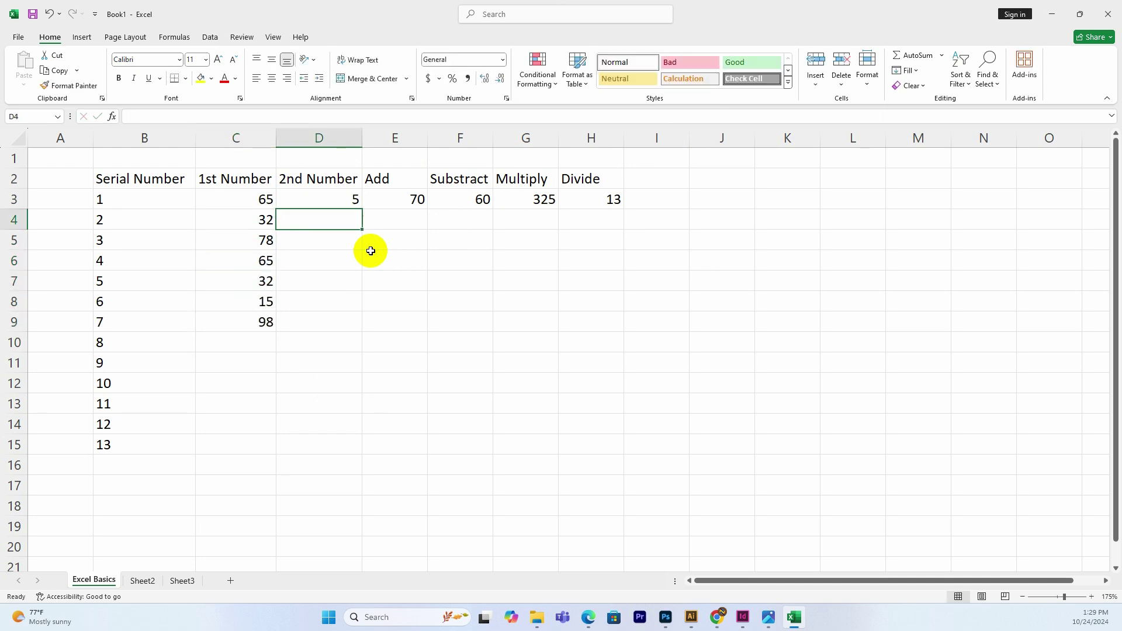
Enter 35 in D4 and 685 in D5 of the 2nd Number column.
{"action": "key", "text": "Down"}
{"action": "key", "text": "Left"}
{"action": "key", "text": "Up"}
{"action": "type", "text": "3"}
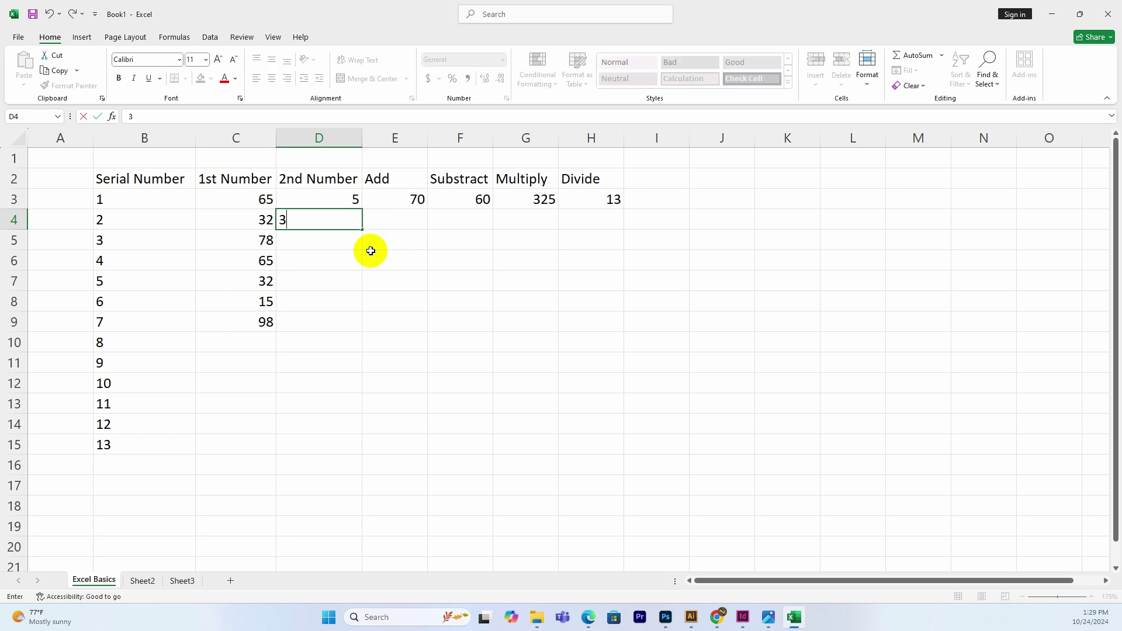
{"action": "type", "text": "5685"}
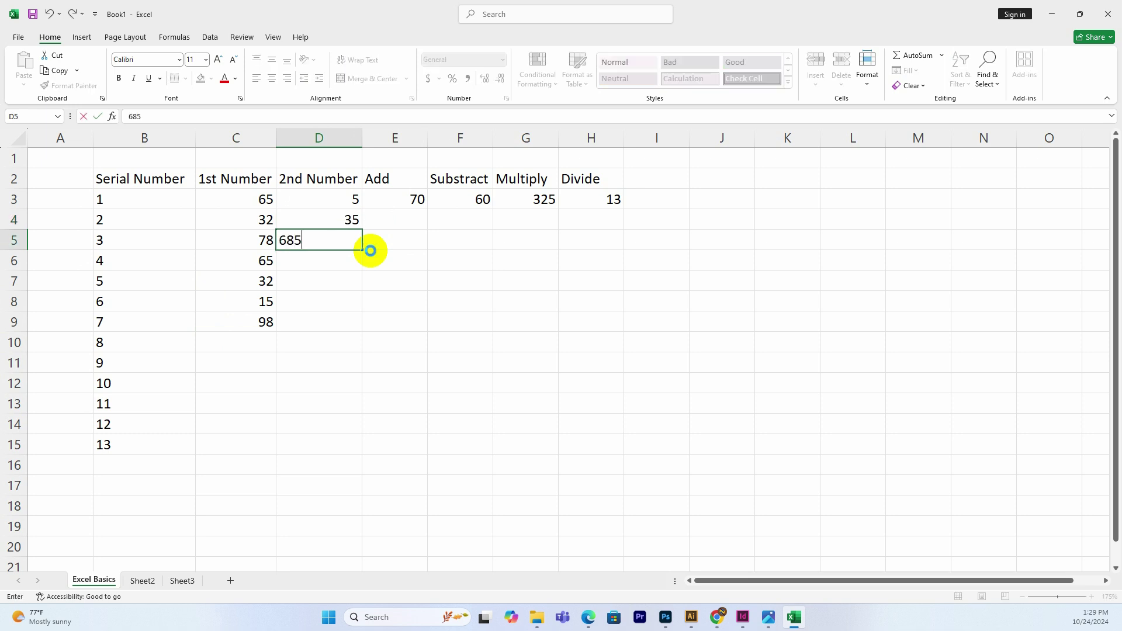
{"action": "key", "text": "Return"}
Fill the 2nd Number column from D6 to D9 with 25, 36, 19 and 48.
{"action": "type", "text": "25"}
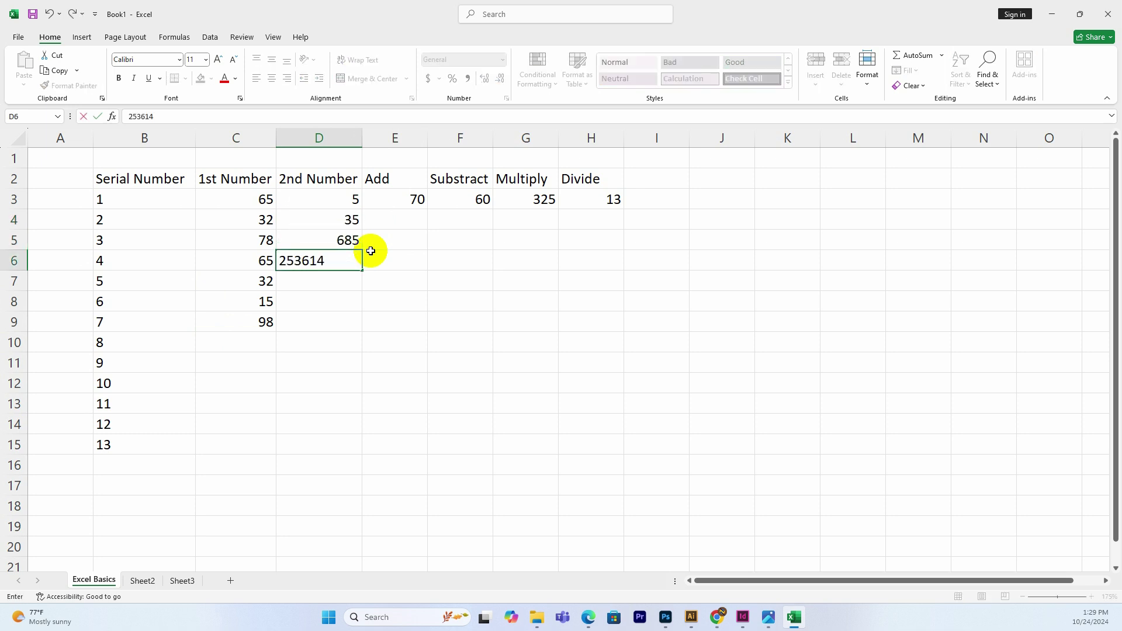
{"action": "type", "text": "3614"}
{"action": "key", "text": "Return"}
{"action": "key", "text": "Up"}
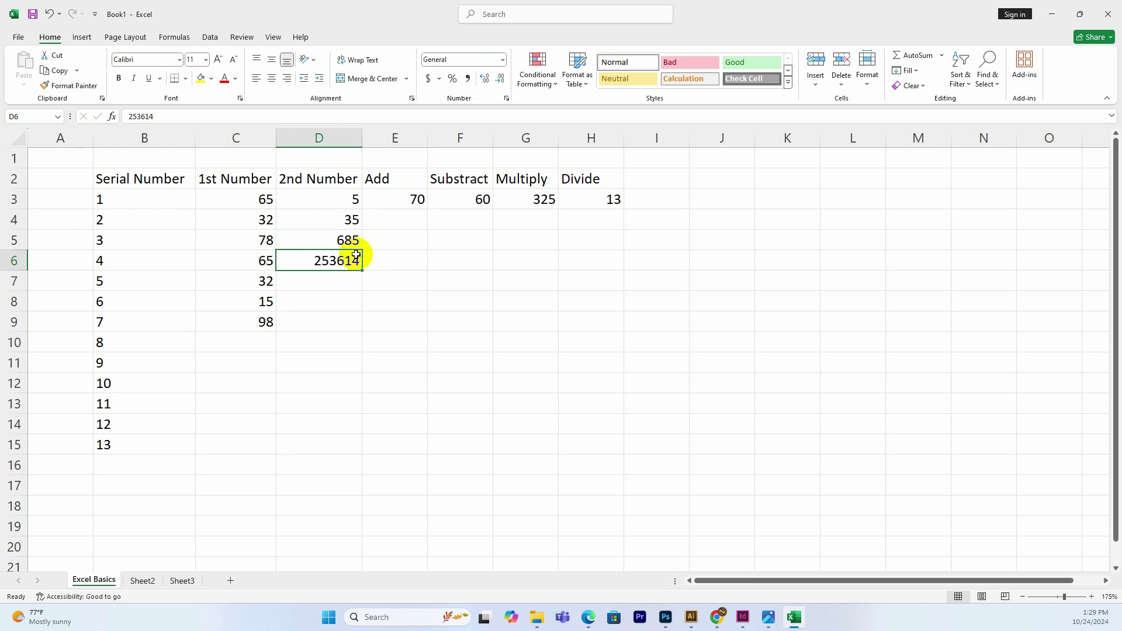
{"action": "type", "text": "25"}
{"action": "key", "text": "Return"}
{"action": "type", "text": "36"}
{"action": "key", "text": "Return"}
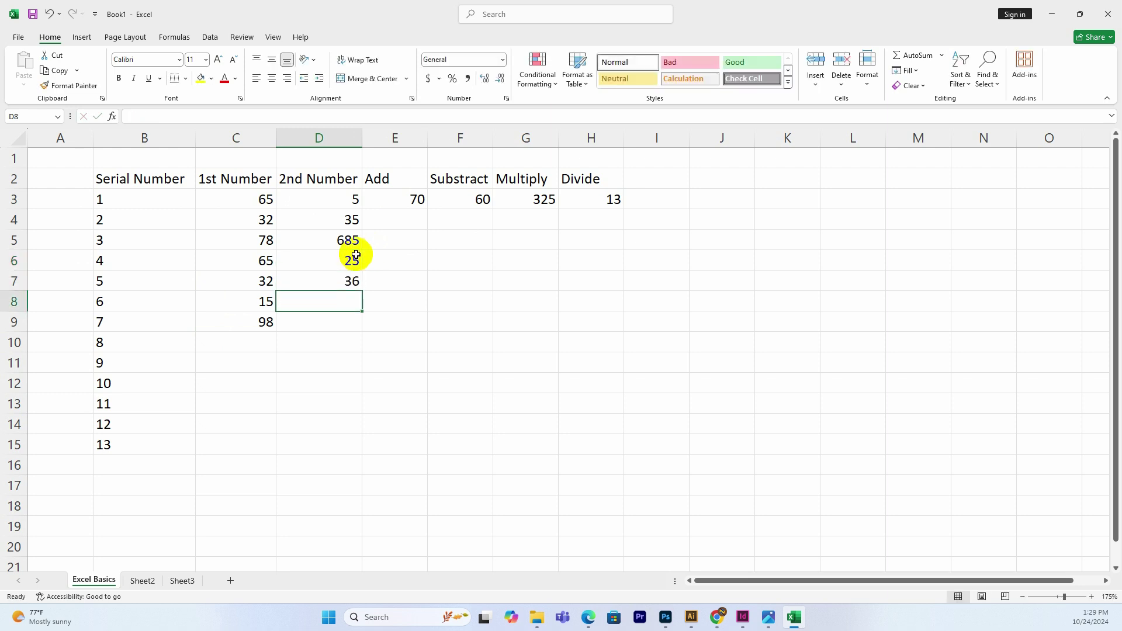
{"action": "type", "text": "19"}
{"action": "key", "text": "Return"}
{"action": "type", "text": "48"}
{"action": "key", "text": "Return"}
Correct the 2nd Number value in D5 to 68.
{"action": "left_click", "coordinate": [334, 237]}
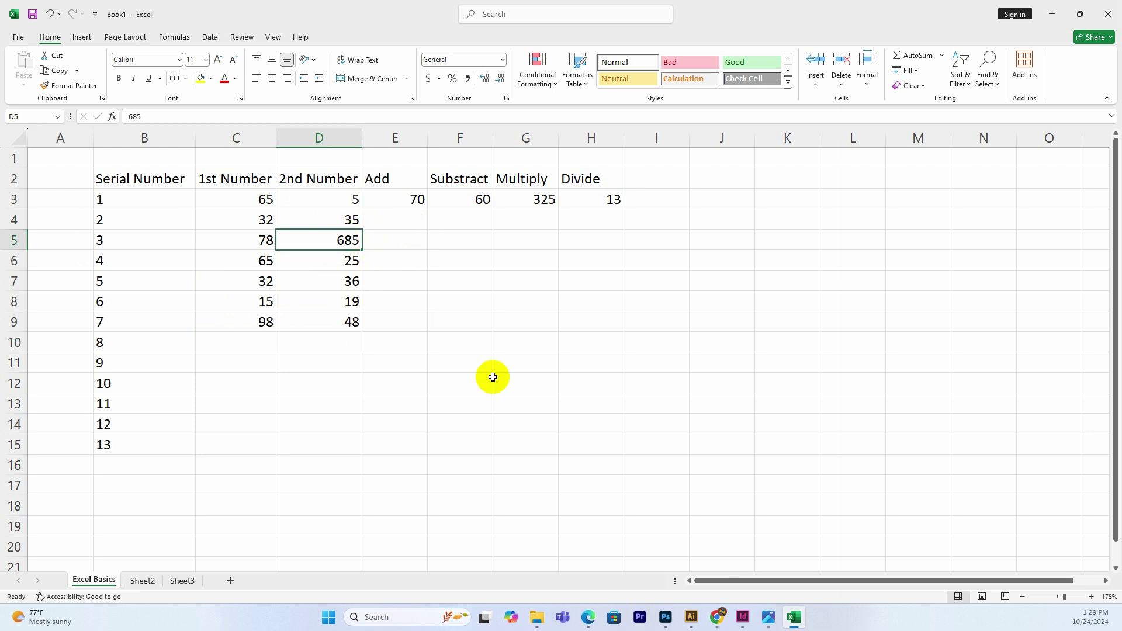
{"action": "type", "text": "68"}
{"action": "key", "text": "Return"}
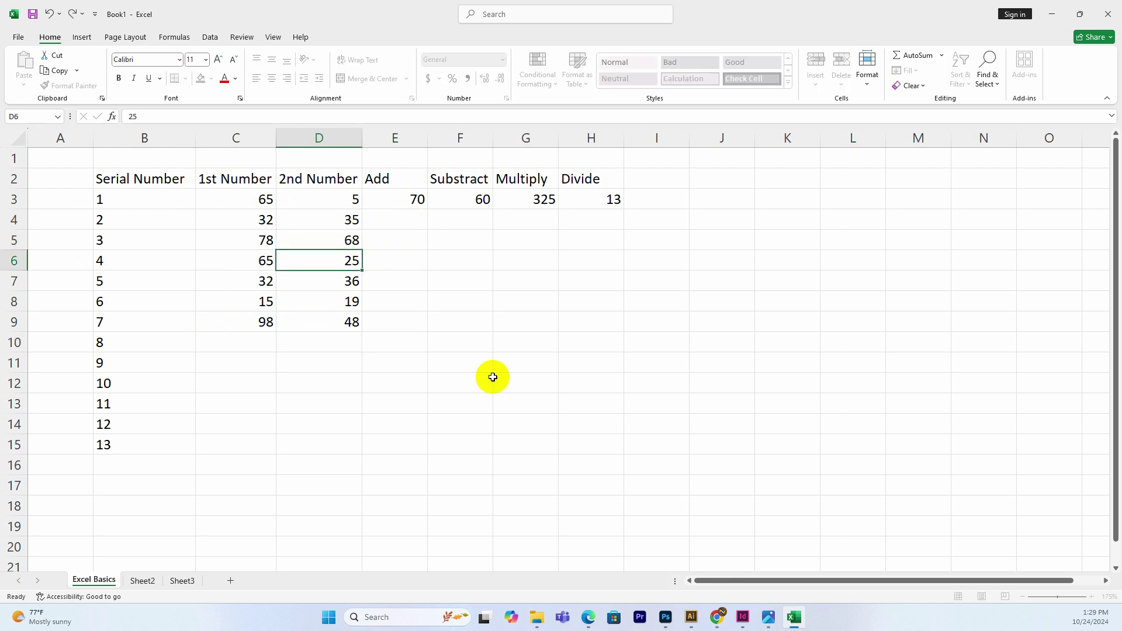
Add the two numbers of row 4 in E4 with the formula =C4+D4.
{"action": "left_click", "coordinate": [391, 223]}
{"action": "key", "text": "BackSpace"}
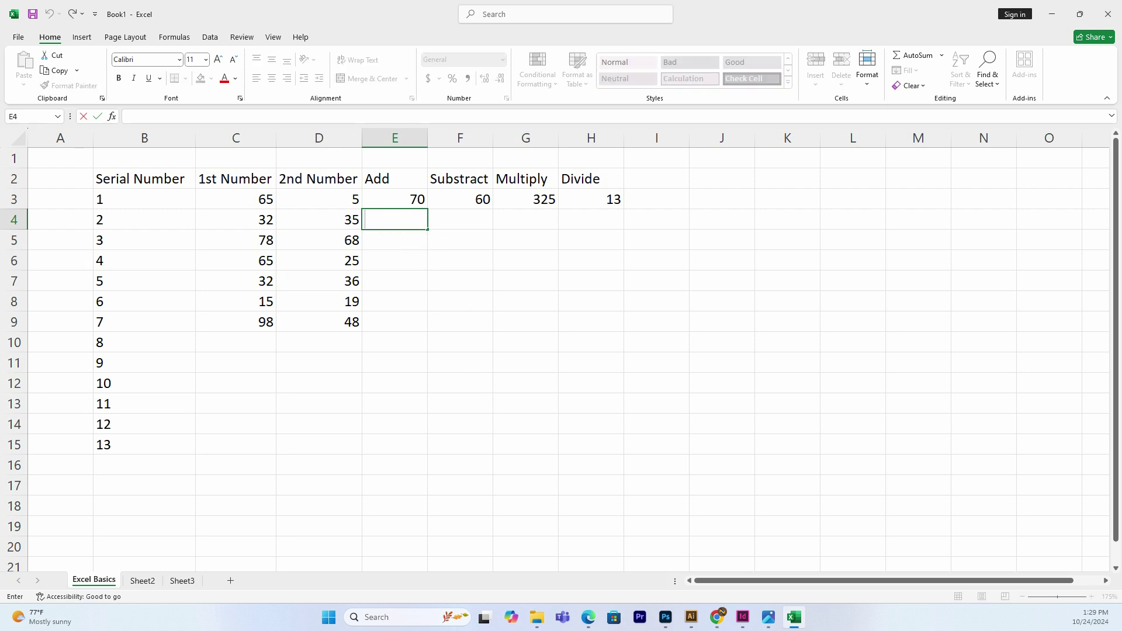
{"action": "type", "text": "="}
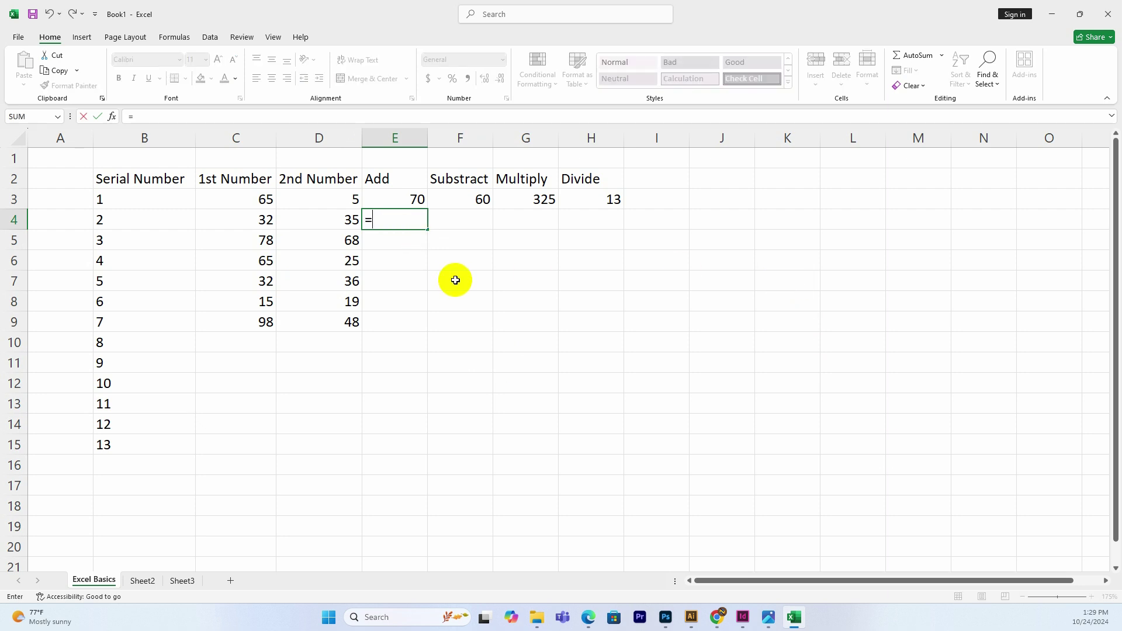
{"action": "left_click", "coordinate": [264, 225]}
{"action": "type", "text": "+"}
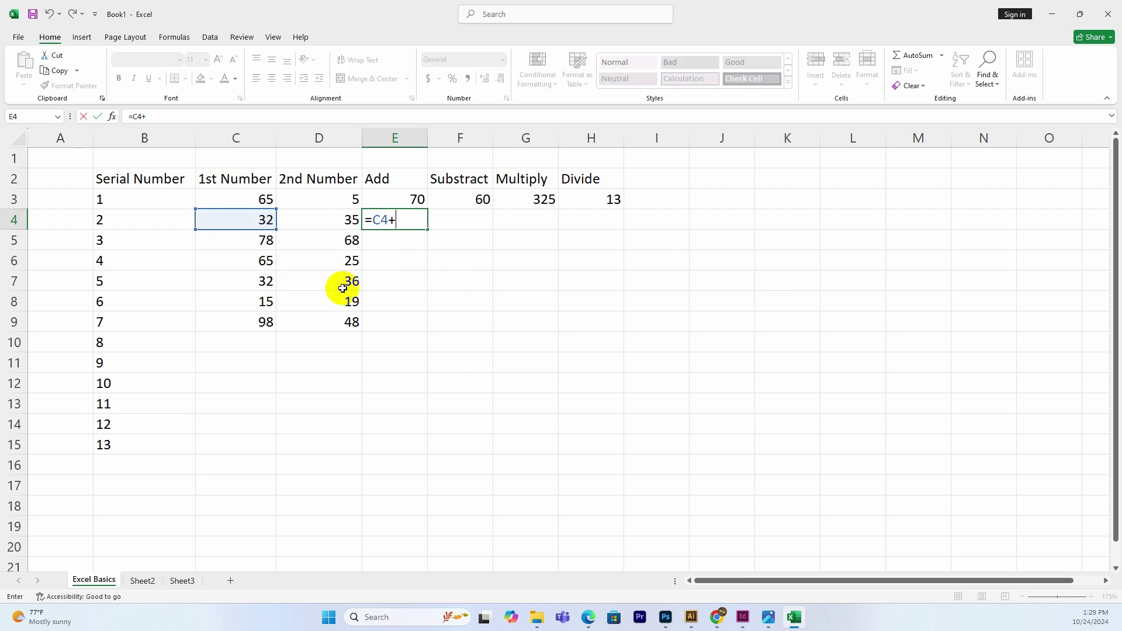
{"action": "left_click", "coordinate": [342, 224]}
{"action": "key", "text": "Return"}
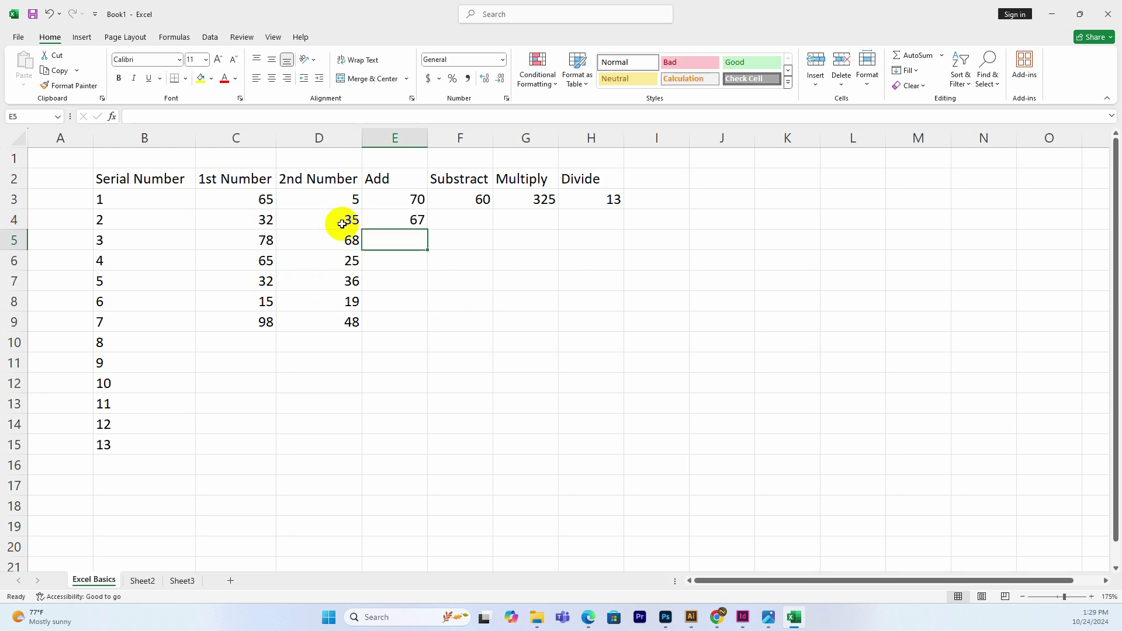
Fill the addition formula from E4 down to E9 and select E6 to check its copied formula.
{"action": "left_click", "coordinate": [393, 219]}
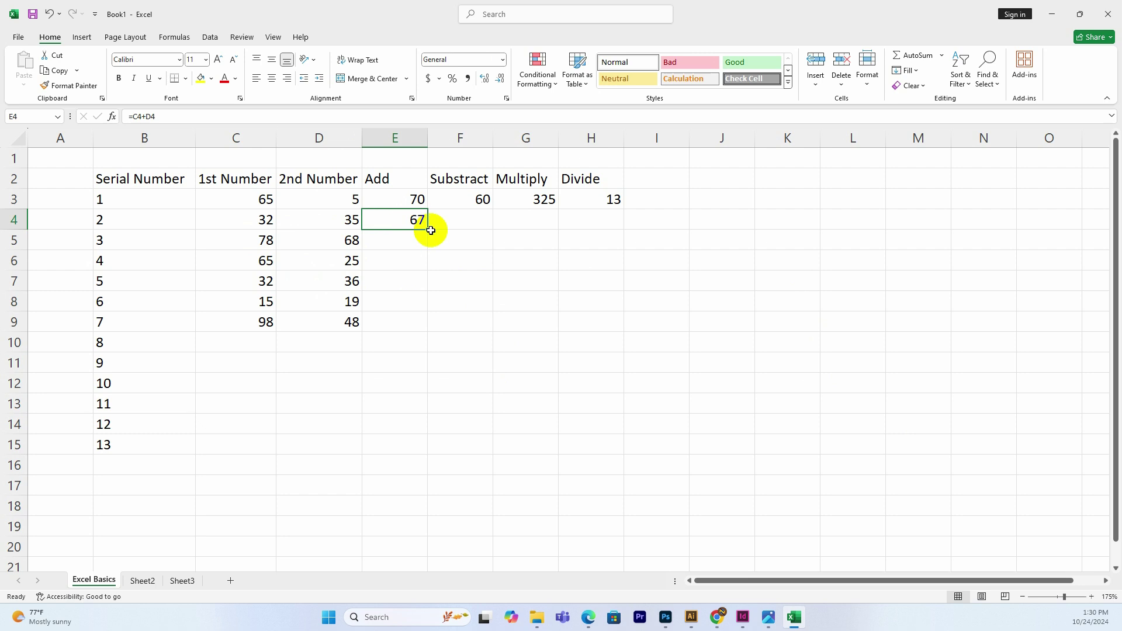
{"action": "left_click_drag", "start_coordinate": [430, 230], "coordinate": [430, 329]}
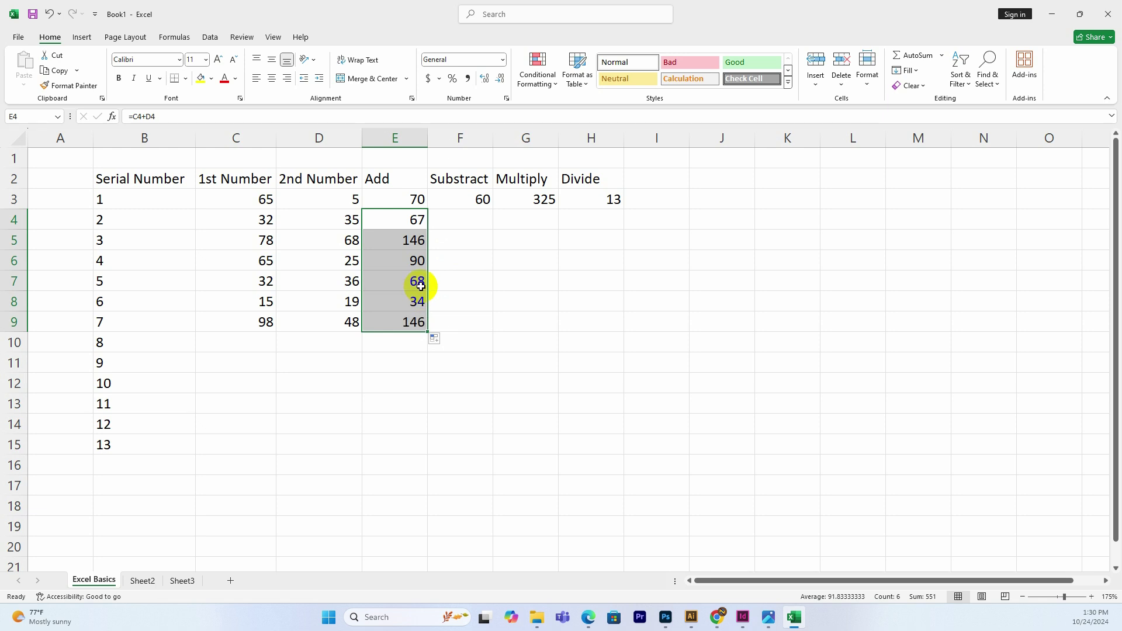
{"action": "left_click", "coordinate": [401, 260]}
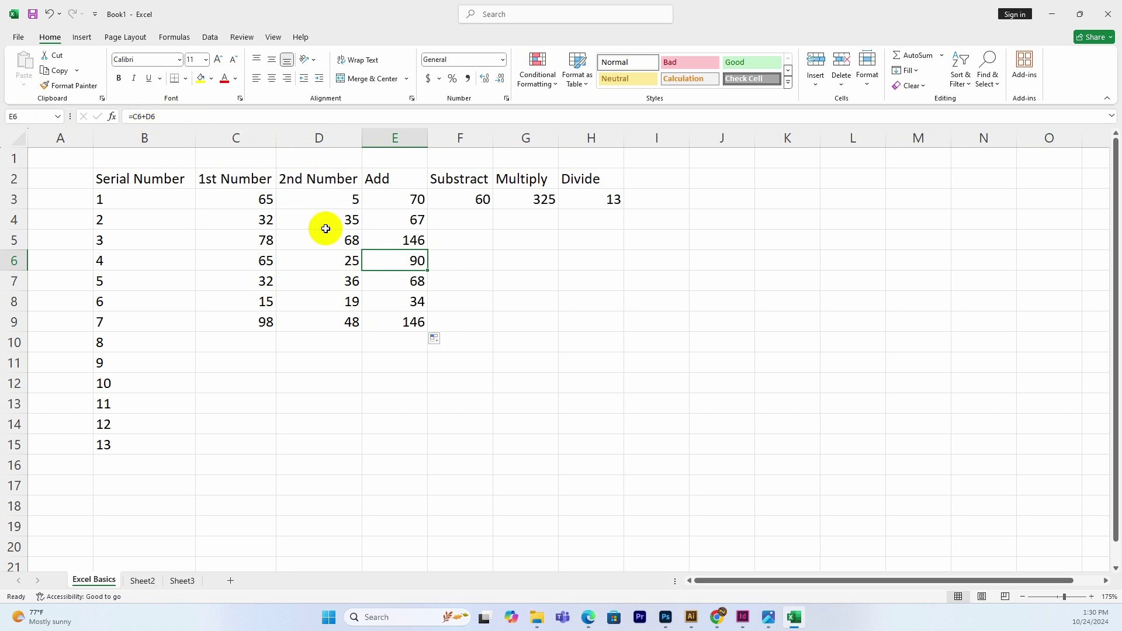
Fill the subtraction formula in F3 and the multiplication formula in G3 down to row 9.
{"action": "left_click", "coordinate": [468, 200]}
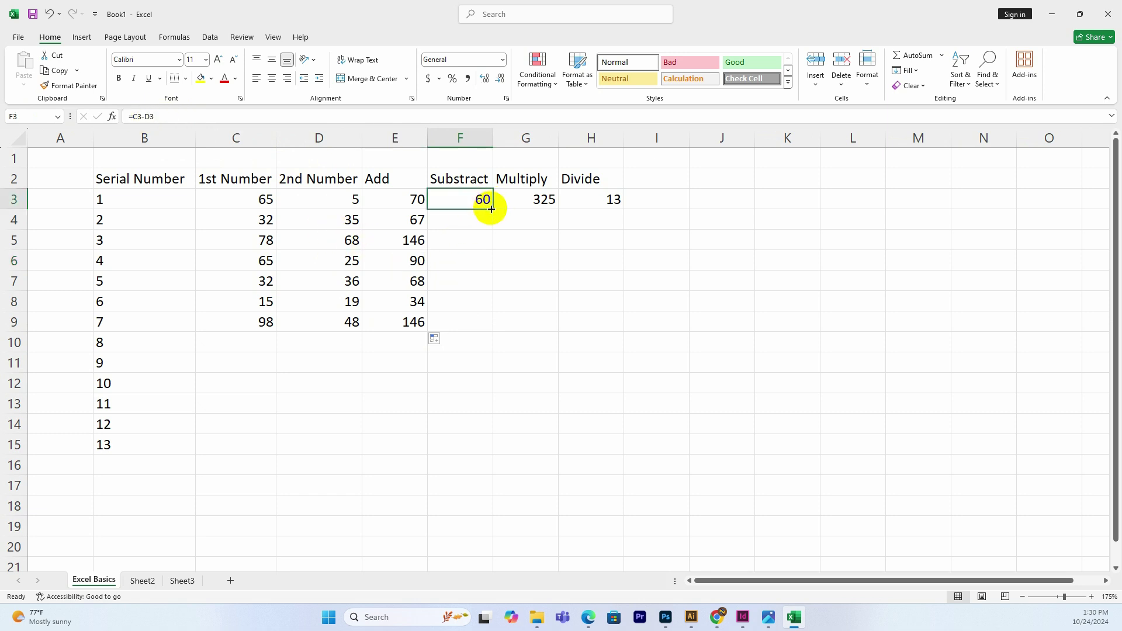
{"action": "left_click_drag", "start_coordinate": [491, 209], "coordinate": [482, 332]}
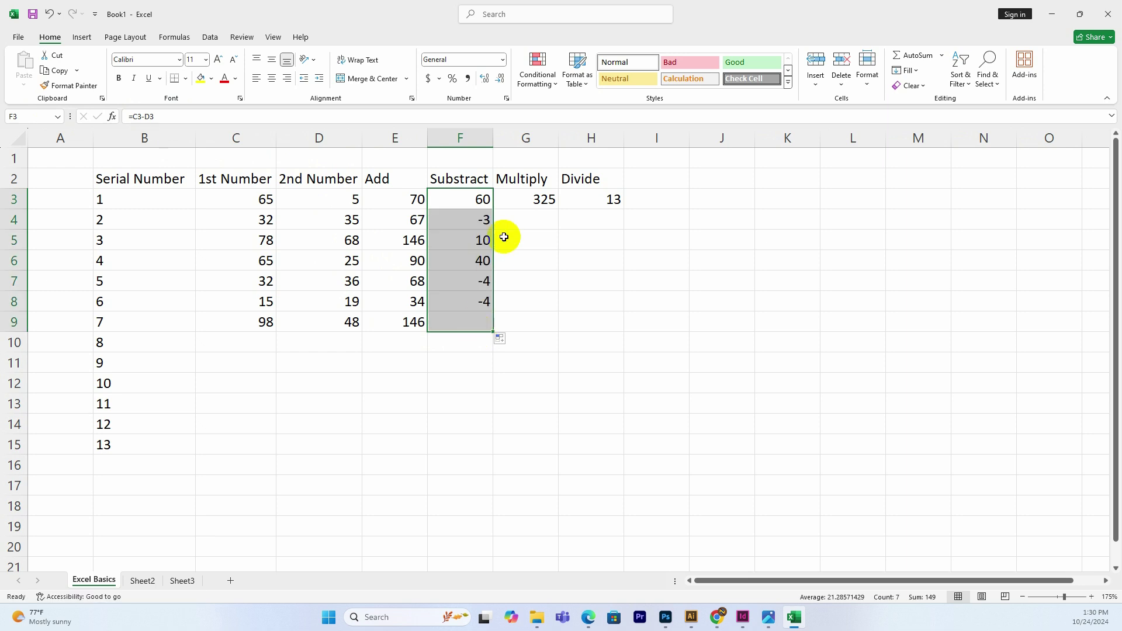
{"action": "left_click", "coordinate": [536, 203]}
{"action": "left_click_drag", "start_coordinate": [533, 199], "coordinate": [520, 322]}
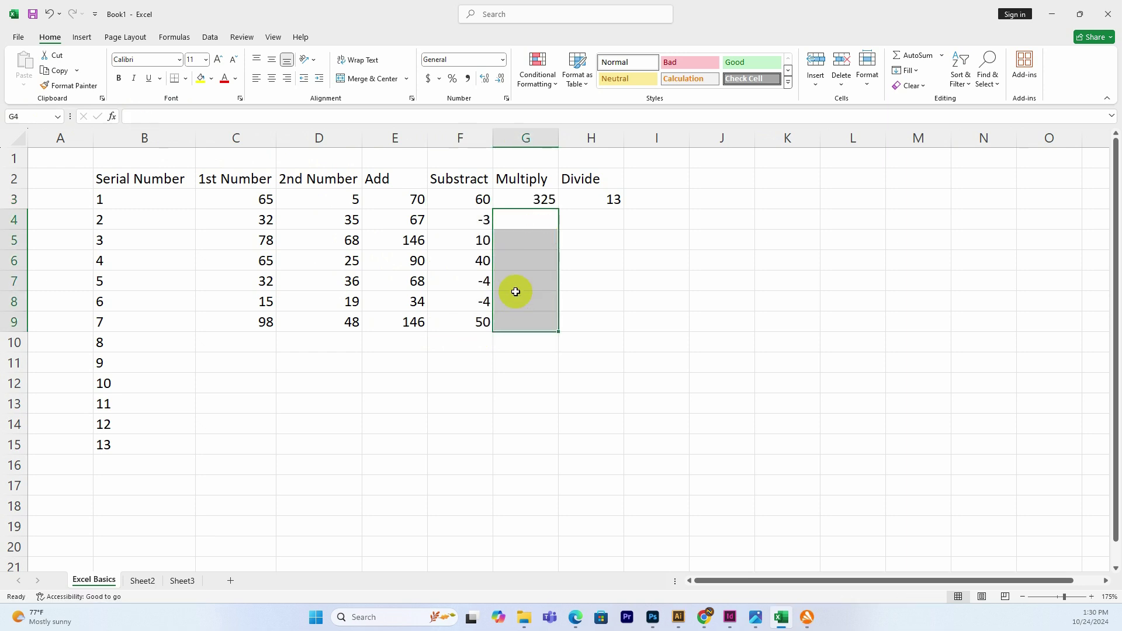
{"action": "left_click", "coordinate": [538, 198]}
{"action": "left_click_drag", "start_coordinate": [558, 207], "coordinate": [551, 321]}
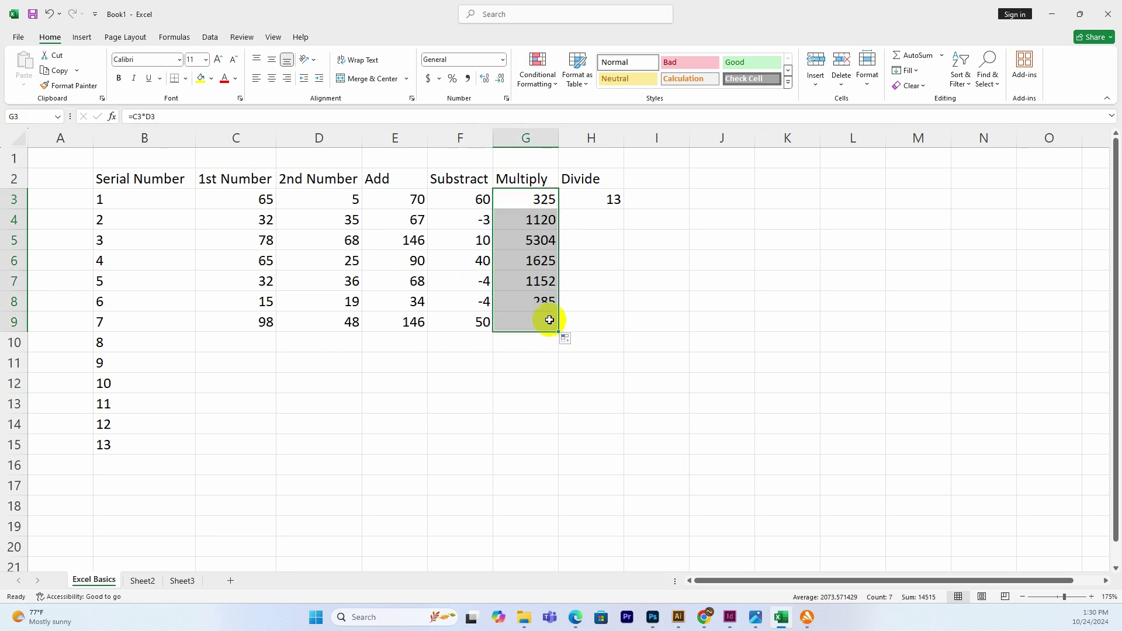
Fill the division formula from H3 down to H9 and select the subtraction result in F4.
{"action": "left_click", "coordinate": [610, 199]}
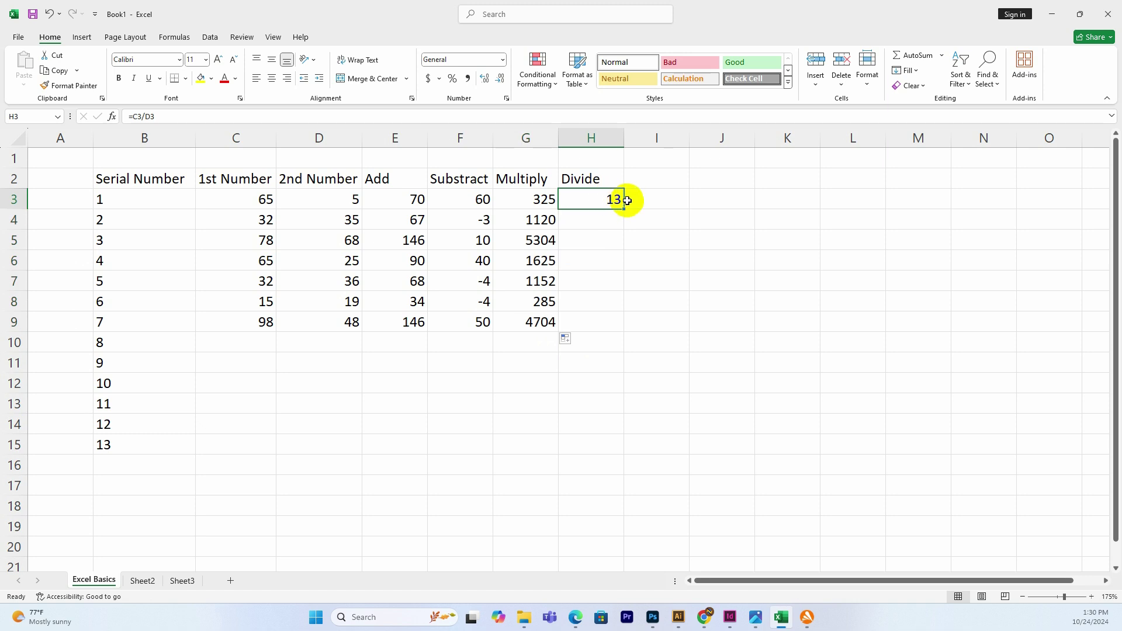
{"action": "left_click_drag", "start_coordinate": [624, 212], "coordinate": [609, 325]}
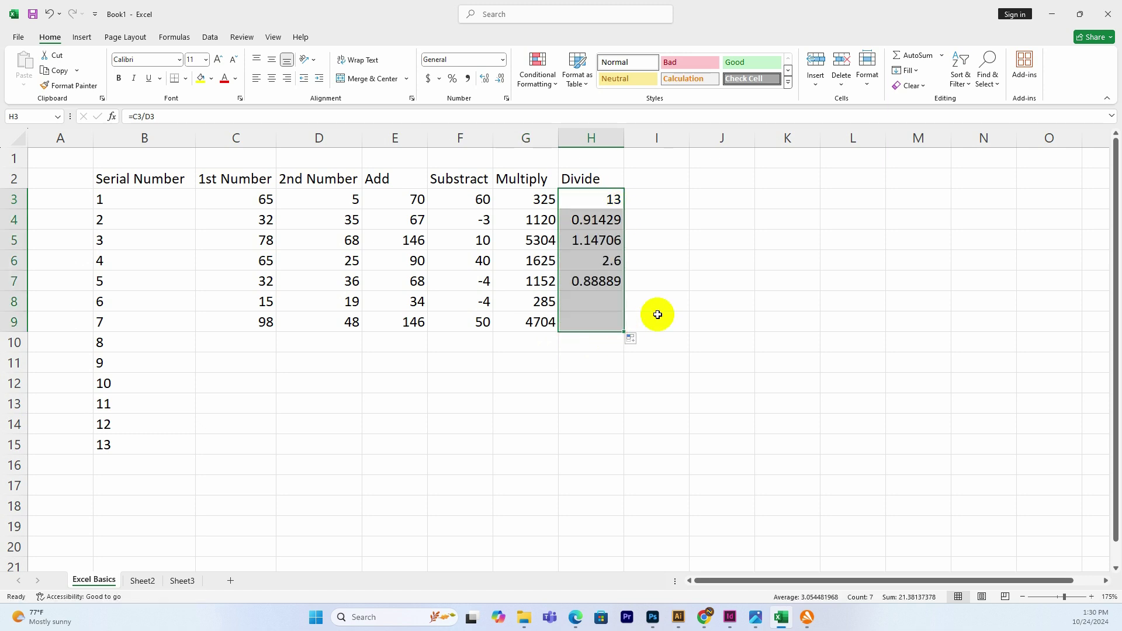
{"action": "left_click", "coordinate": [689, 296]}
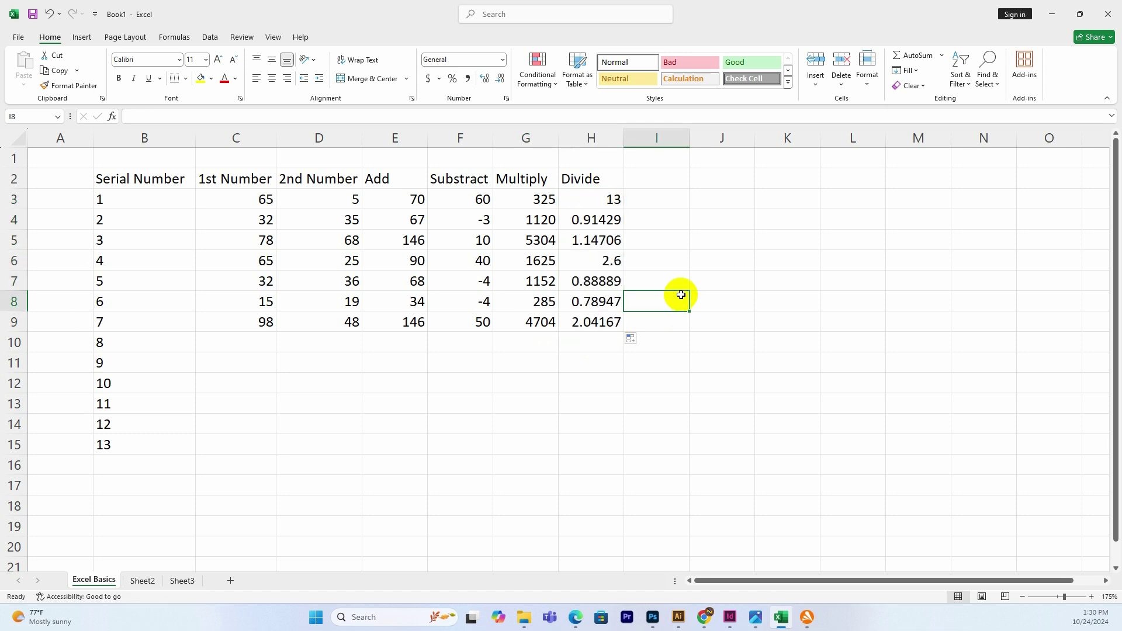
{"action": "left_click", "coordinate": [485, 219]}
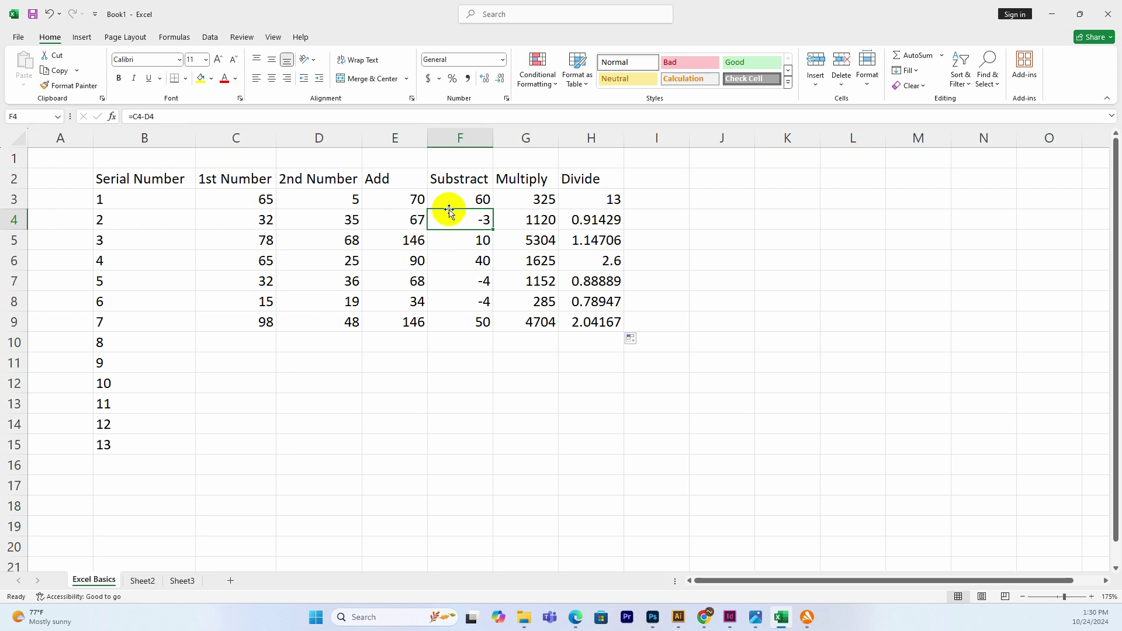
Clear the unused serial numbers 8 to 13 from B10 to B15.
{"action": "left_click_drag", "start_coordinate": [99, 341], "coordinate": [110, 441]}
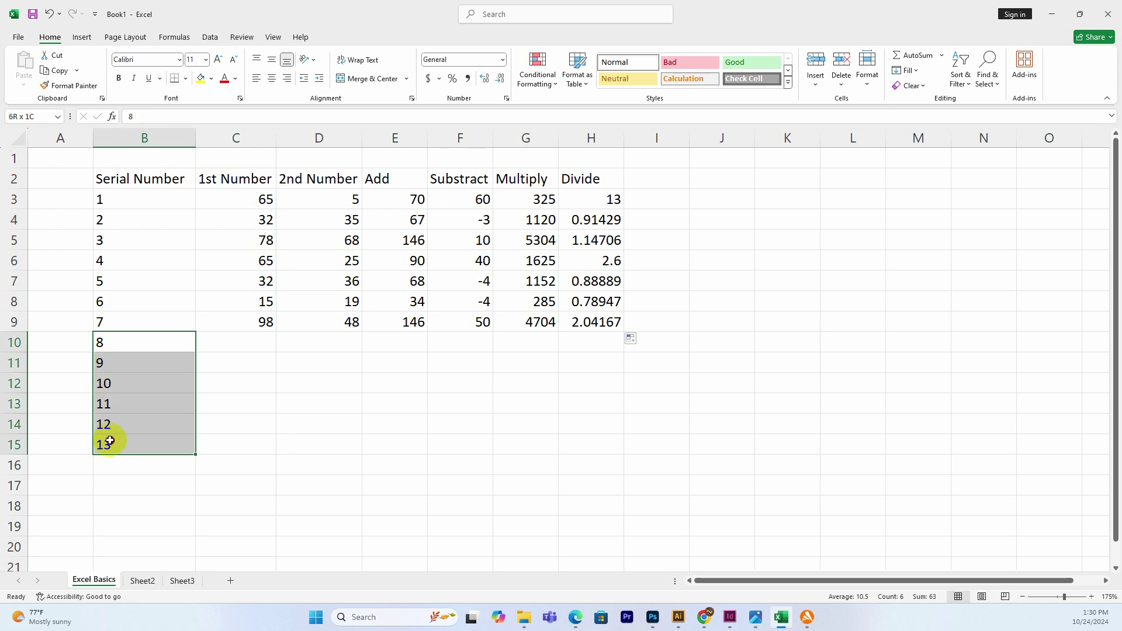
{"action": "key", "text": "Delete"}
{"action": "left_click", "coordinate": [485, 426]}
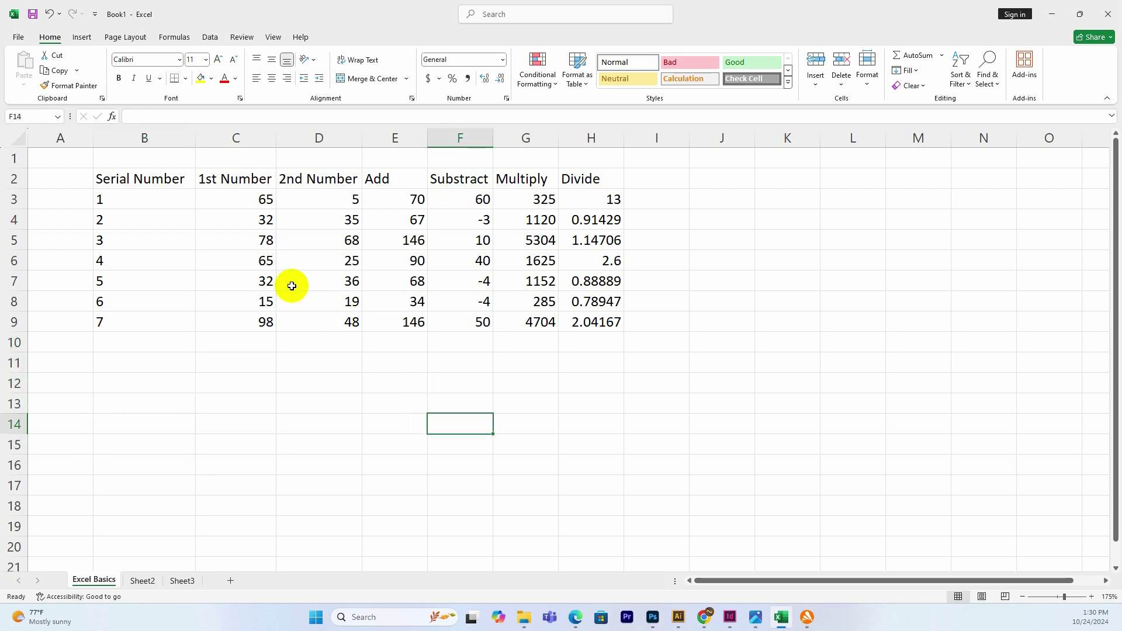
Delete the empty column A in front of the Serial Number column.
{"action": "left_click", "coordinate": [70, 138]}
{"action": "right_click", "coordinate": [73, 138]}
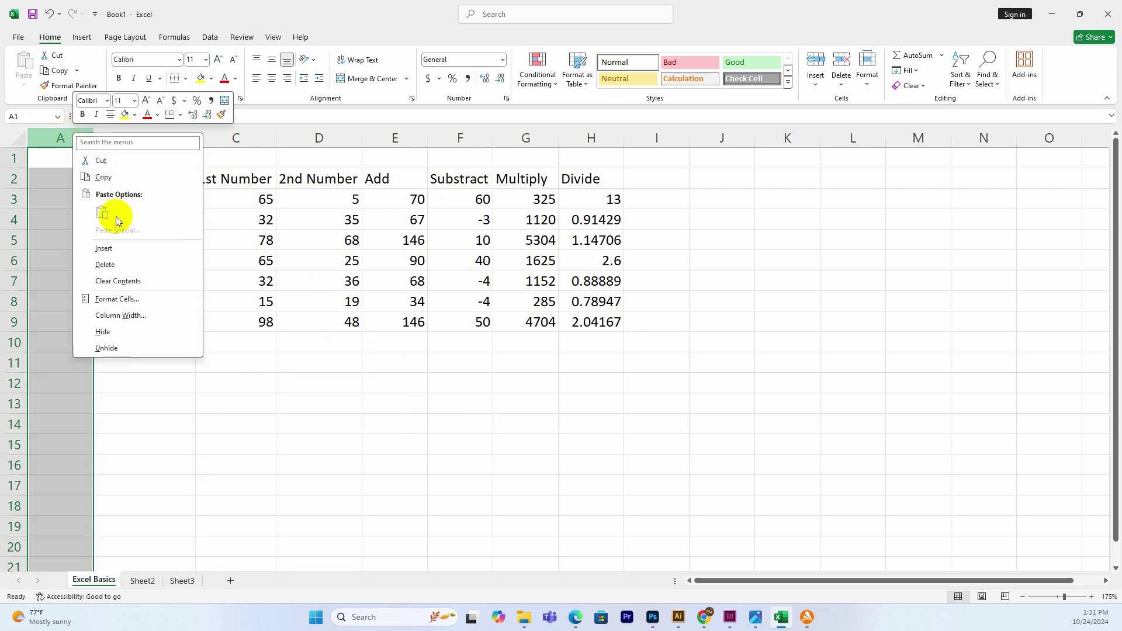
{"action": "left_click", "coordinate": [106, 264]}
{"action": "left_click", "coordinate": [669, 315]}
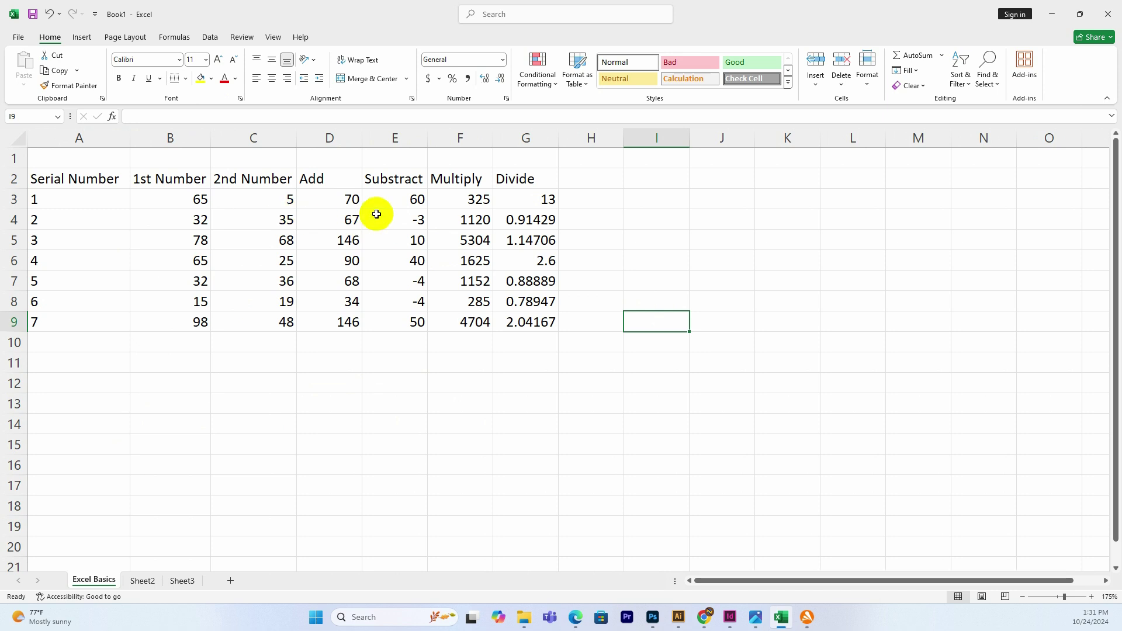
Replace the subtraction formula in E4 with =IF(C4>B4,C4-B4,B4-C4).
{"action": "left_click", "coordinate": [407, 221]}
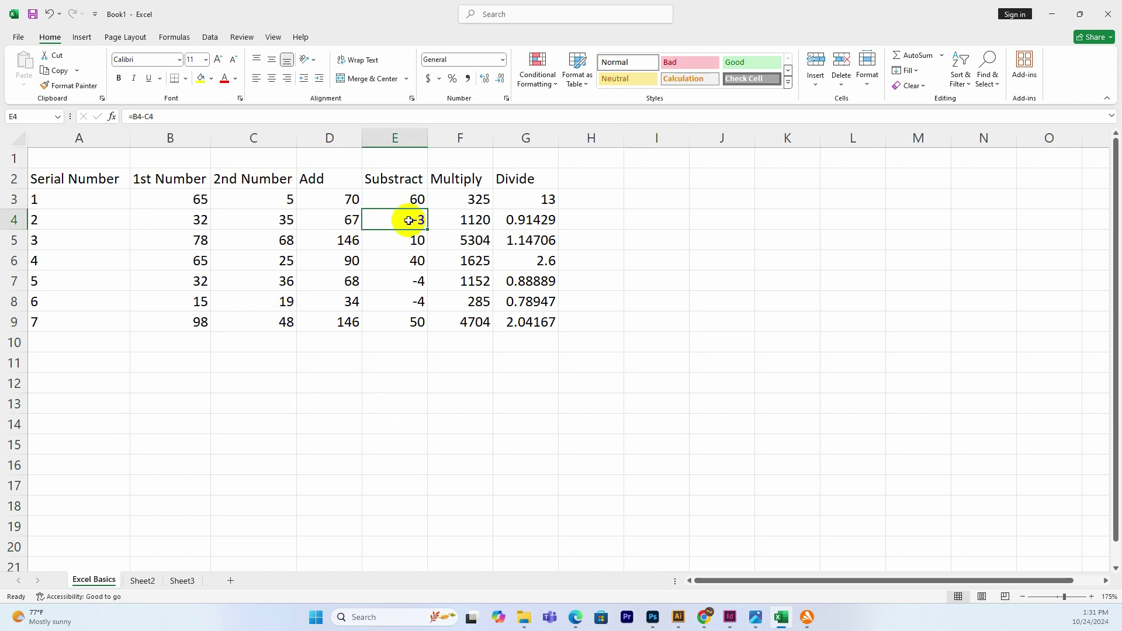
{"action": "type", "text": "=if("}
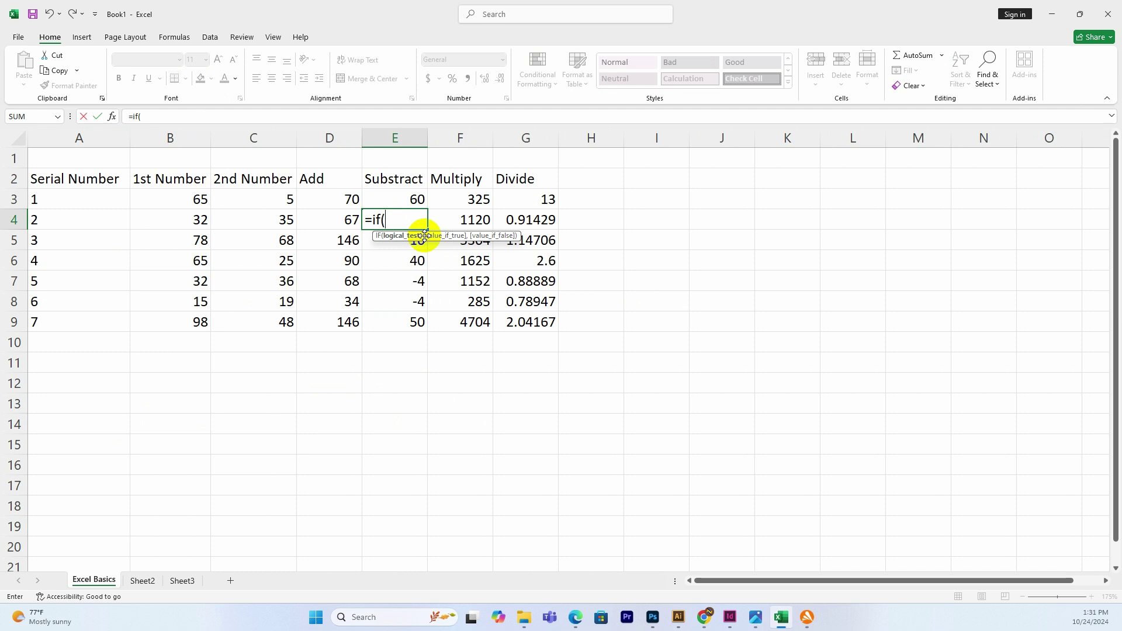
{"action": "left_click", "coordinate": [308, 217]}
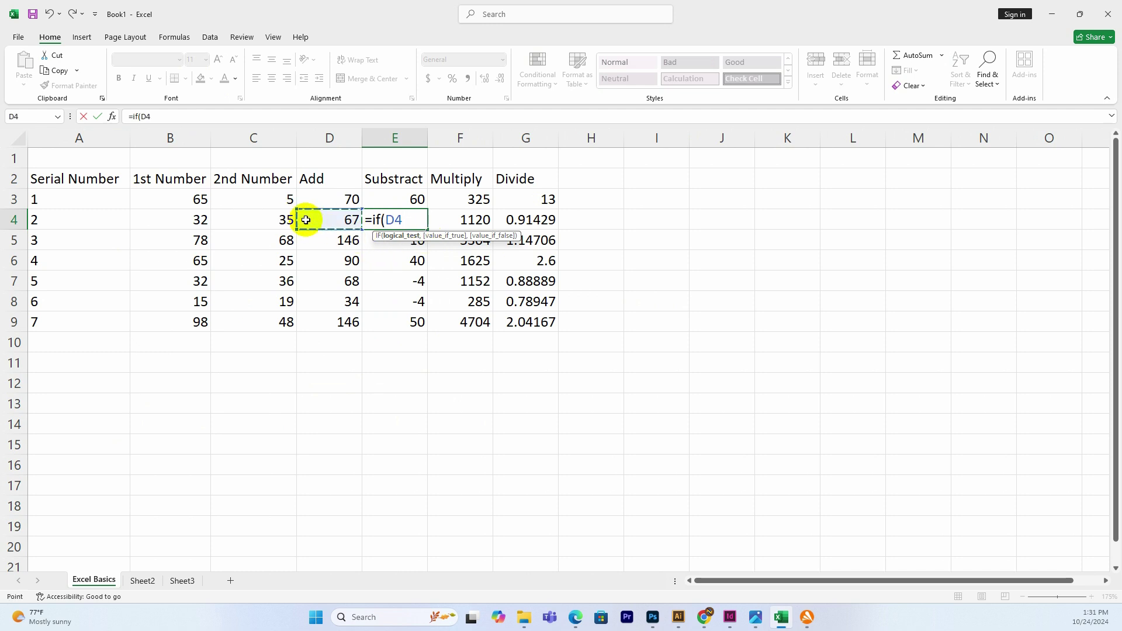
{"action": "left_click", "coordinate": [284, 219]}
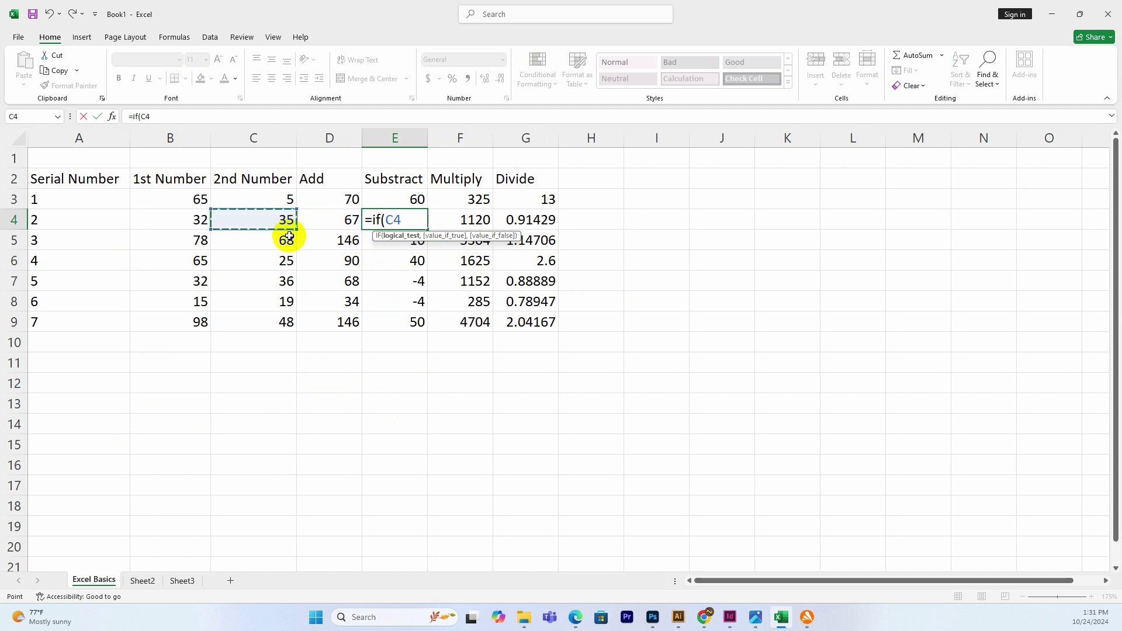
{"action": "type", "text": ">"}
{"action": "left_click", "coordinate": [195, 223]}
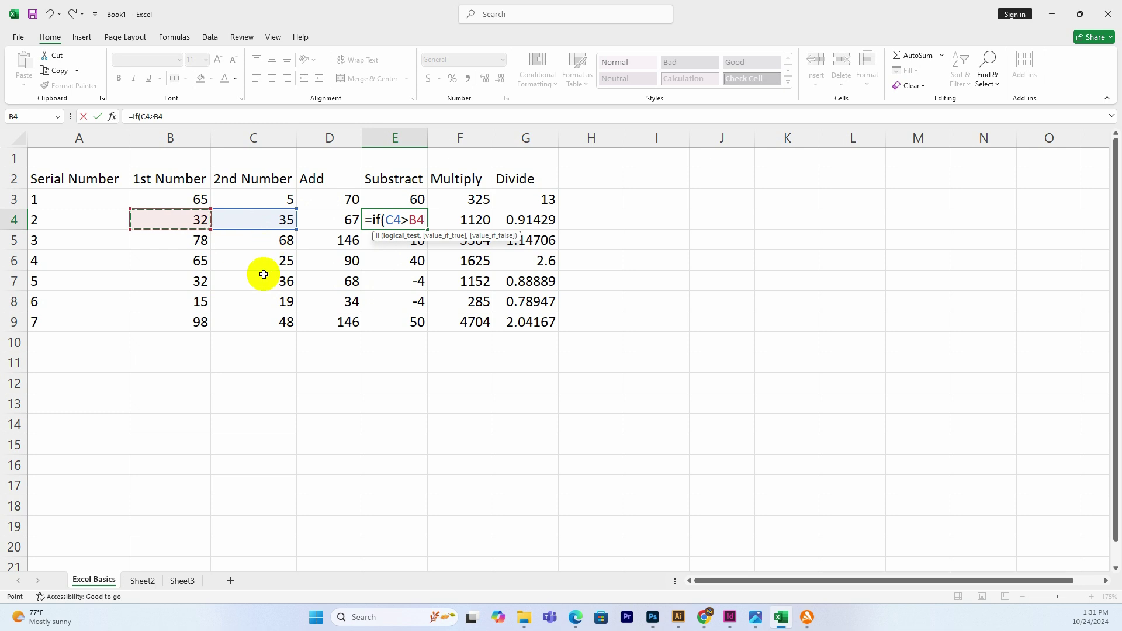
{"action": "type", "text": ","}
{"action": "left_click", "coordinate": [271, 217]}
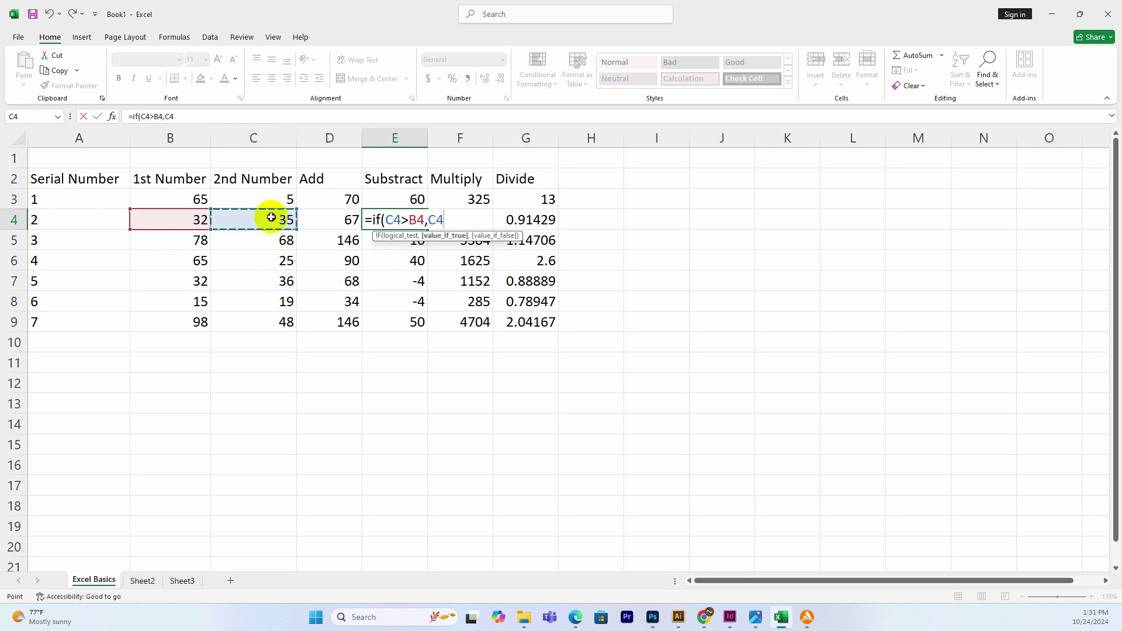
{"action": "type", "text": "-"}
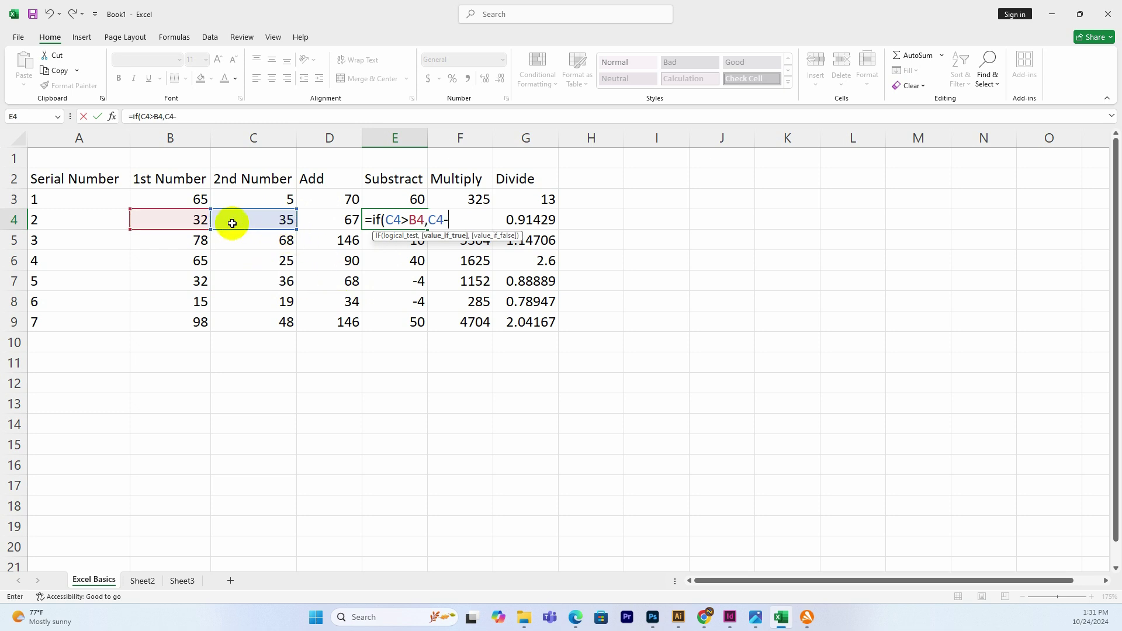
{"action": "left_click", "coordinate": [183, 217]}
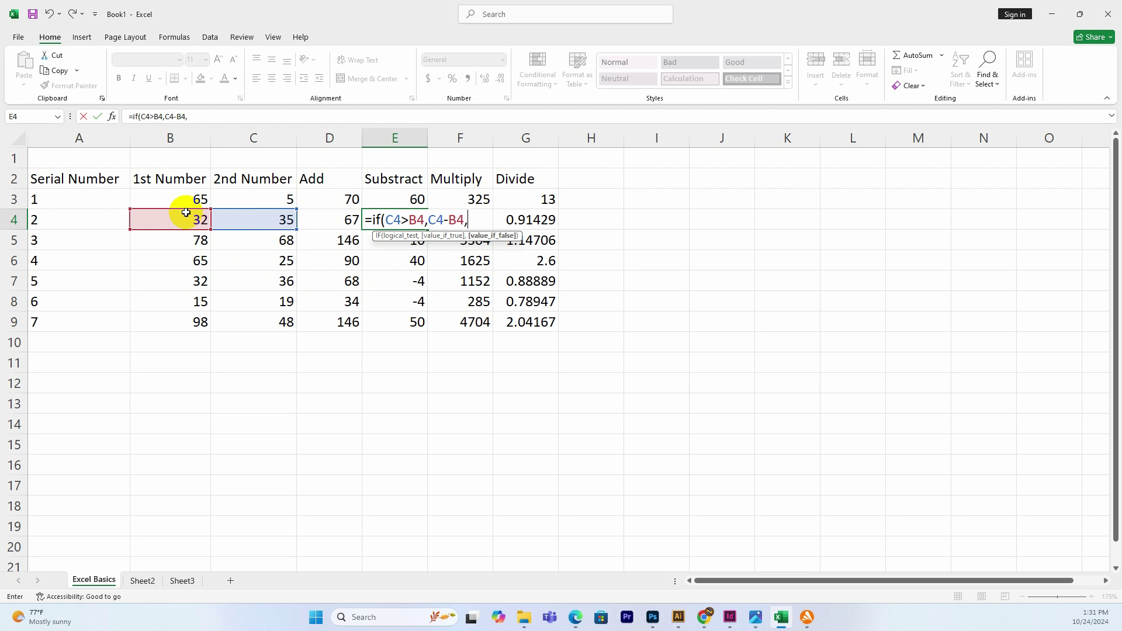
{"action": "type", "text": ","}
{"action": "left_click", "coordinate": [175, 218]}
{"action": "type", "text": "-"}
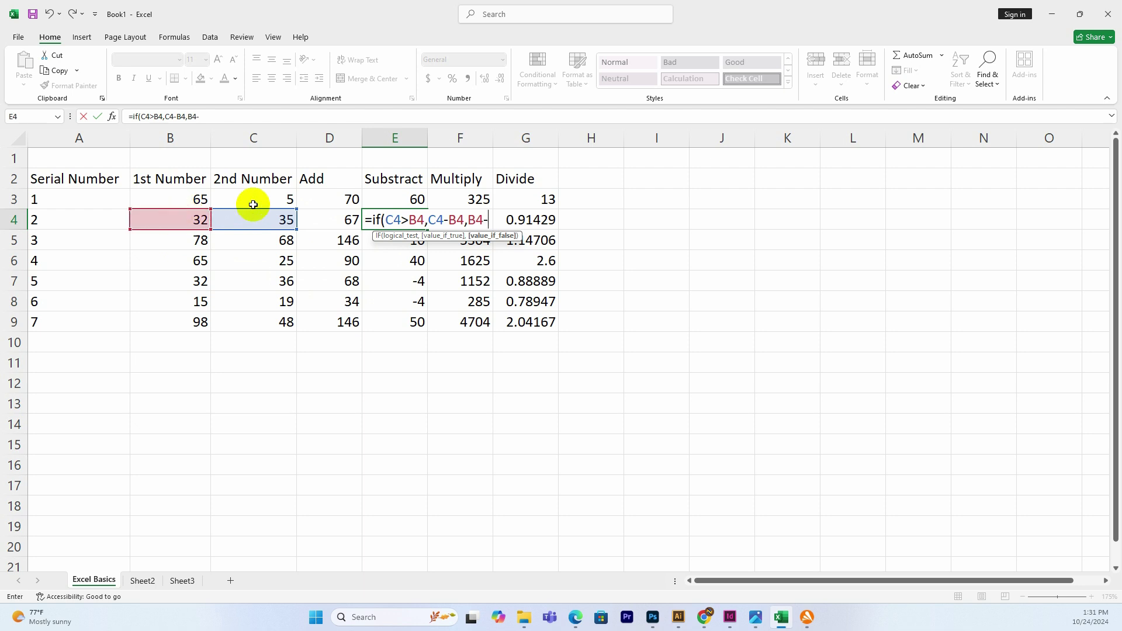
{"action": "left_click", "coordinate": [248, 217]}
{"action": "type", "text": ")"}
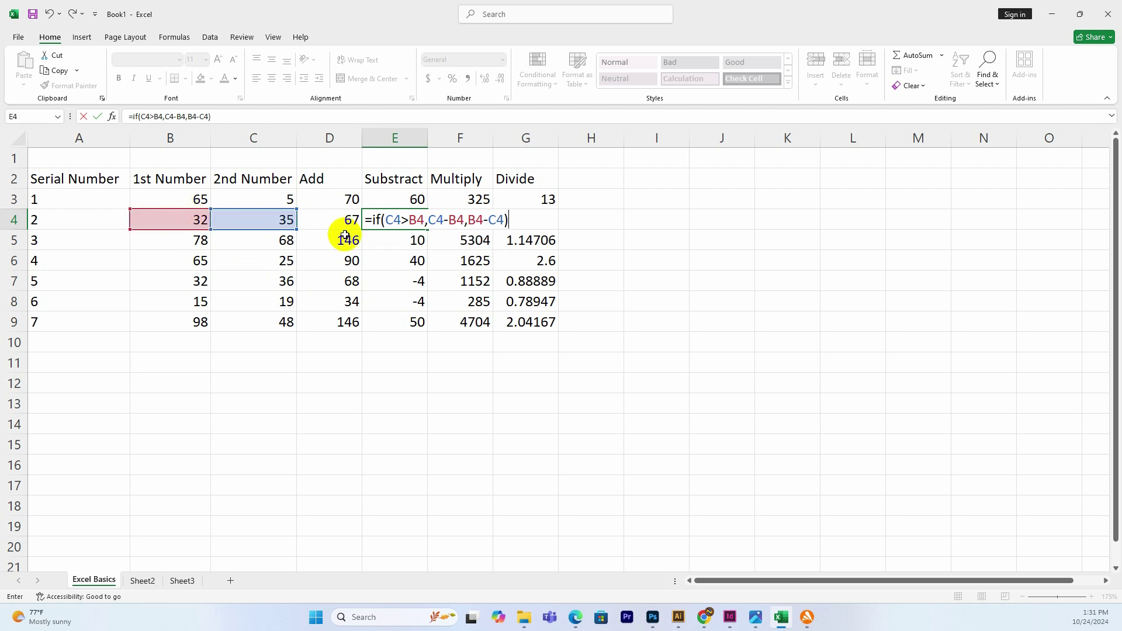
{"action": "key", "text": "Return"}
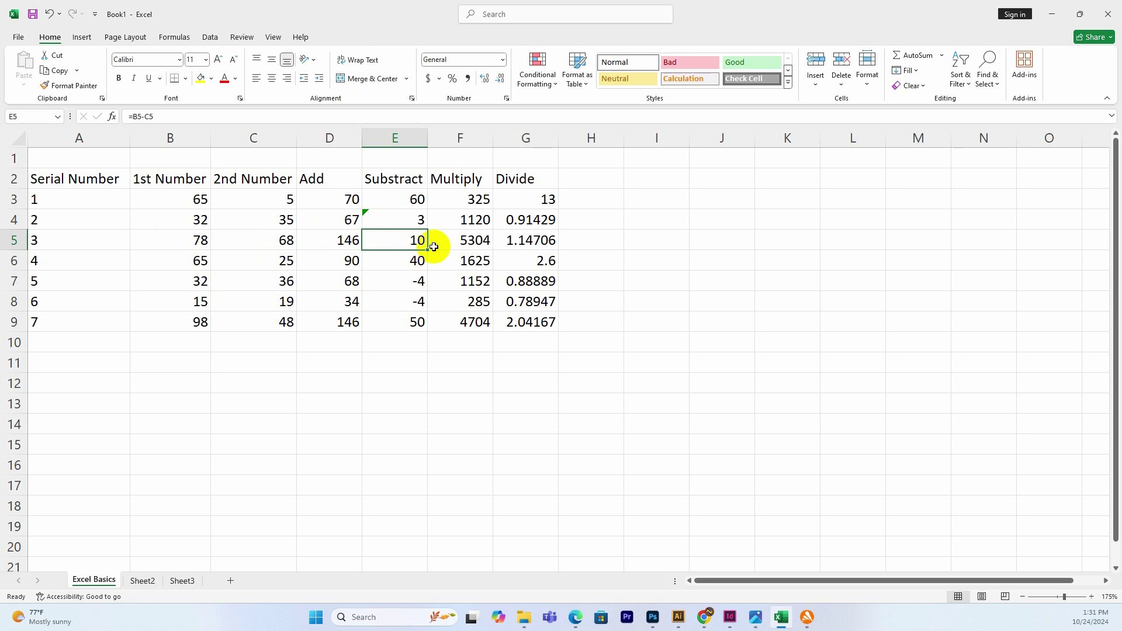
Fill the IF subtraction formula from E4 down to E9.
{"action": "left_click", "coordinate": [417, 220]}
{"action": "left_click_drag", "start_coordinate": [430, 232], "coordinate": [431, 326]}
{"action": "left_click", "coordinate": [564, 340]}
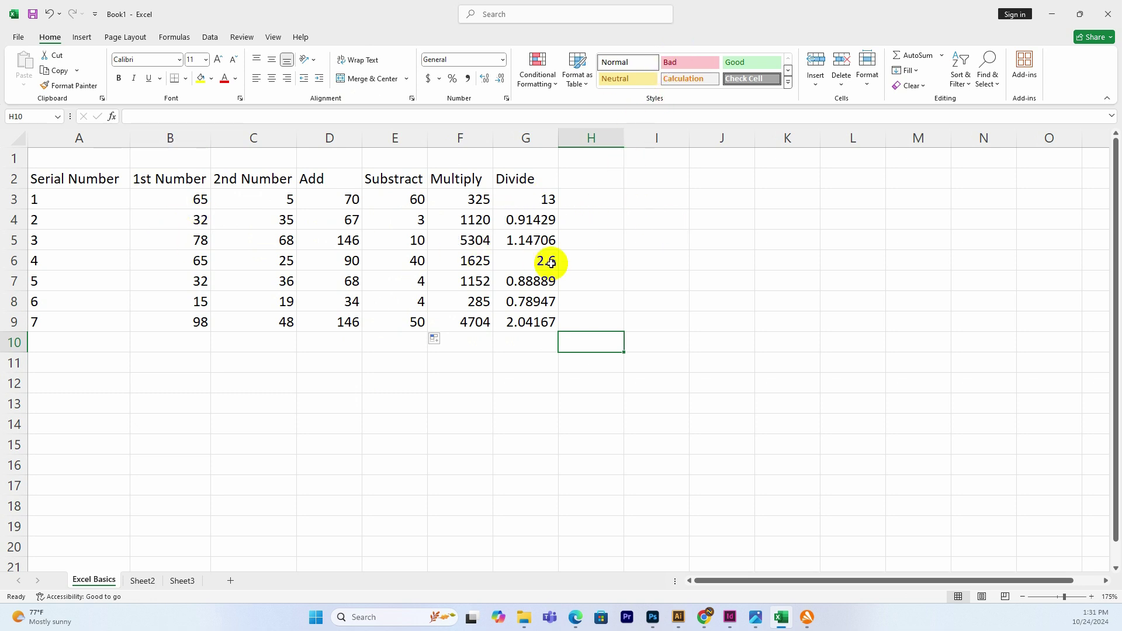
Shorten the header in A2 to S.N. and autofit column A to its contents.
{"action": "double_click", "coordinate": [98, 177]}
{"action": "left_click_drag", "start_coordinate": [120, 179], "coordinate": [77, 156]}
{"action": "type", "text": "S.N."}
{"action": "key", "text": "Return"}
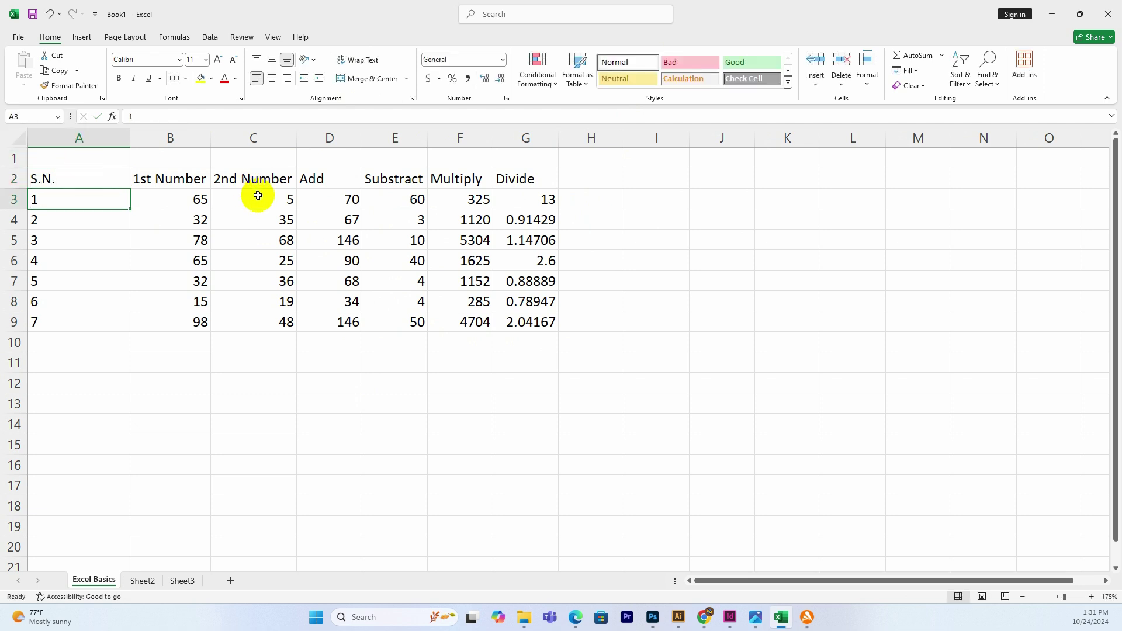
{"action": "double_click", "coordinate": [129, 136]}
{"action": "left_click", "coordinate": [533, 280]}
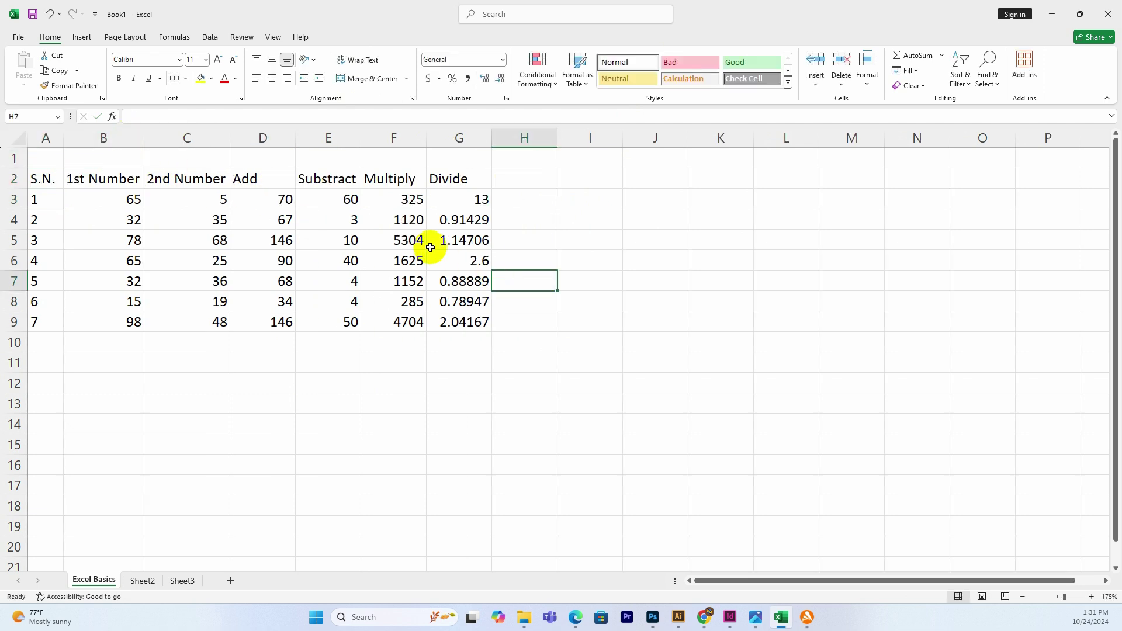
Left-align all cells of the worksheet.
{"action": "left_click", "coordinate": [14, 140]}
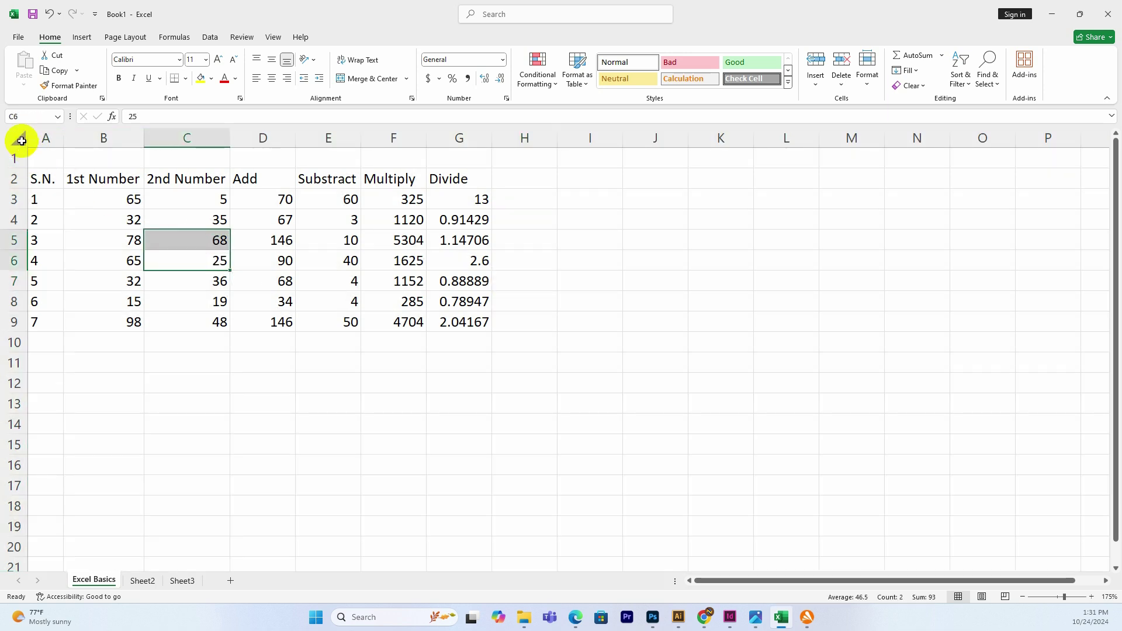
{"action": "left_click", "coordinate": [22, 141]}
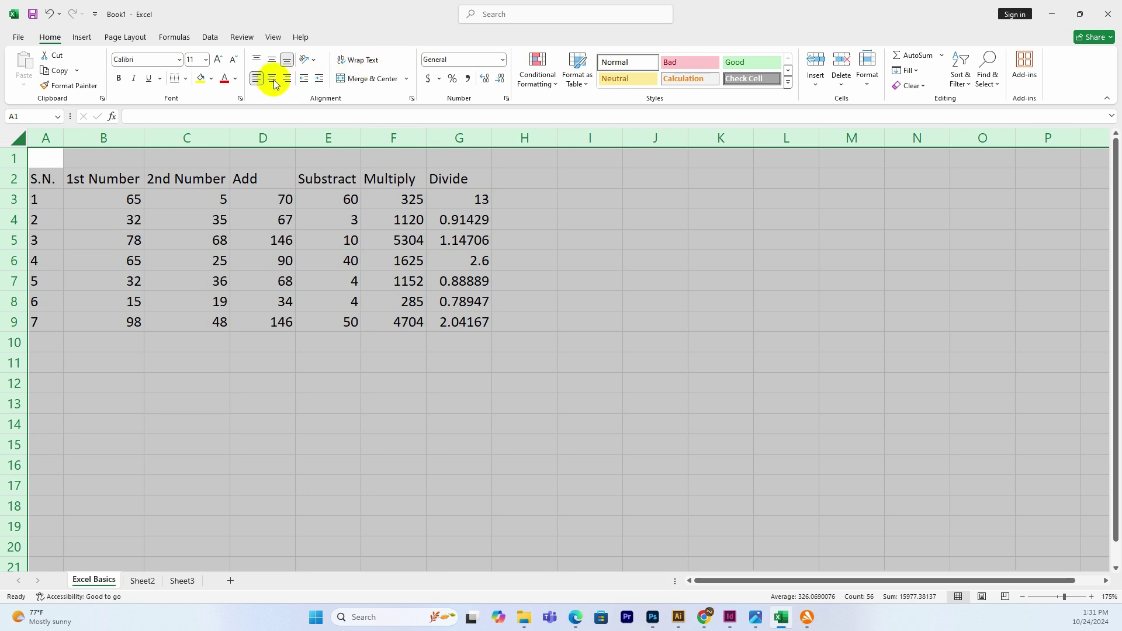
{"action": "left_click", "coordinate": [255, 78]}
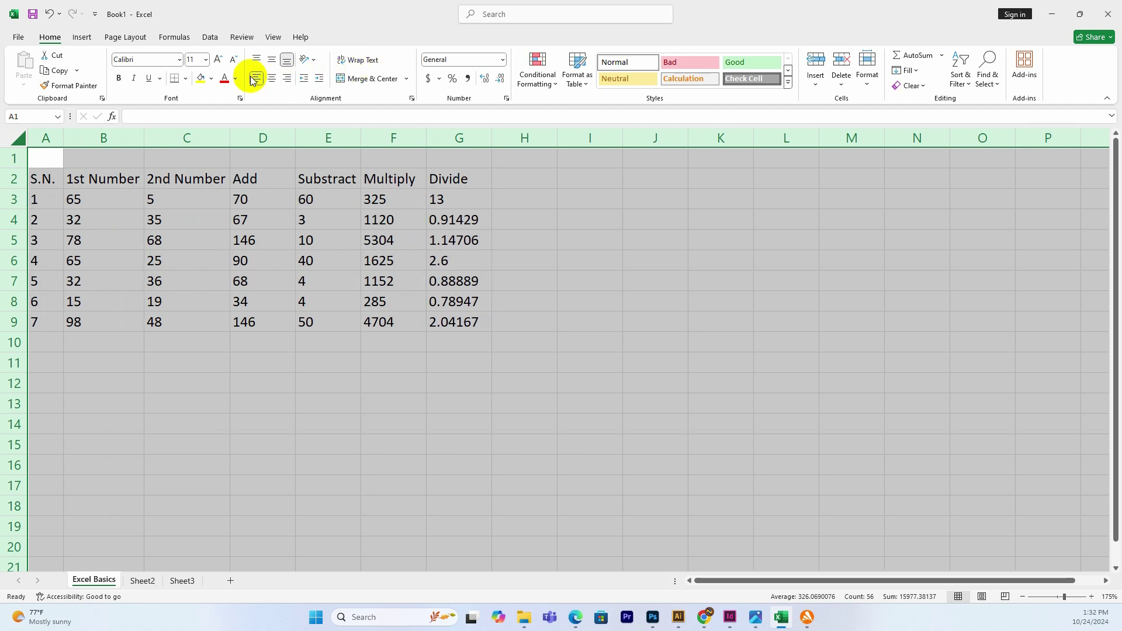
{"action": "left_click", "coordinate": [504, 325]}
Apply All Borders to the table range A2:G9.
{"action": "left_click_drag", "start_coordinate": [47, 178], "coordinate": [444, 324]}
{"action": "left_click", "coordinate": [186, 79]}
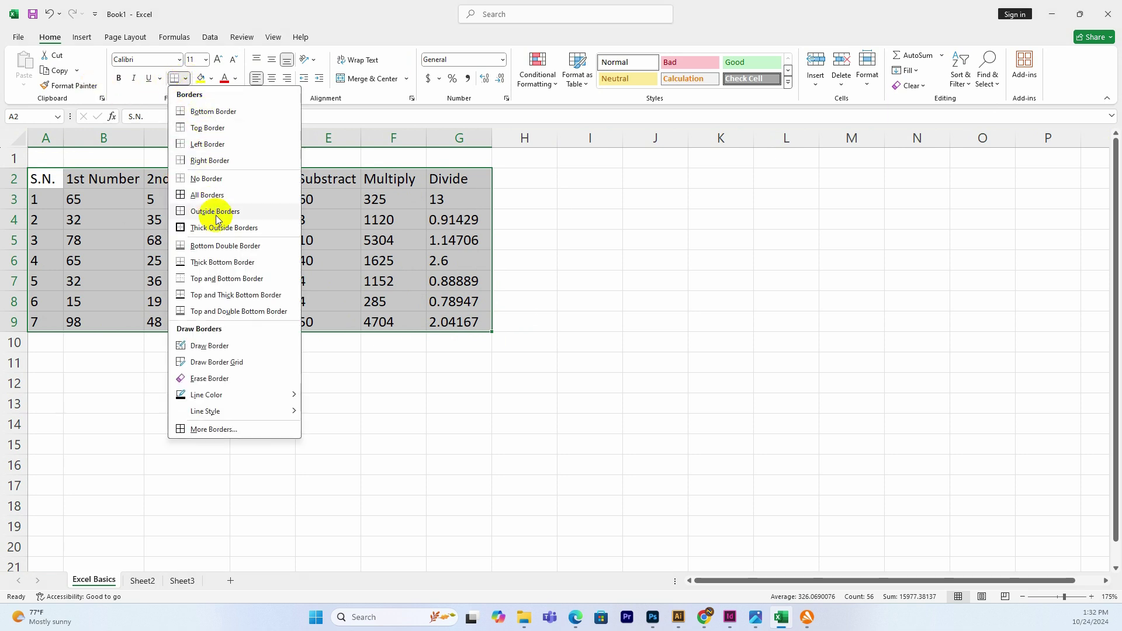
{"action": "left_click", "coordinate": [216, 195]}
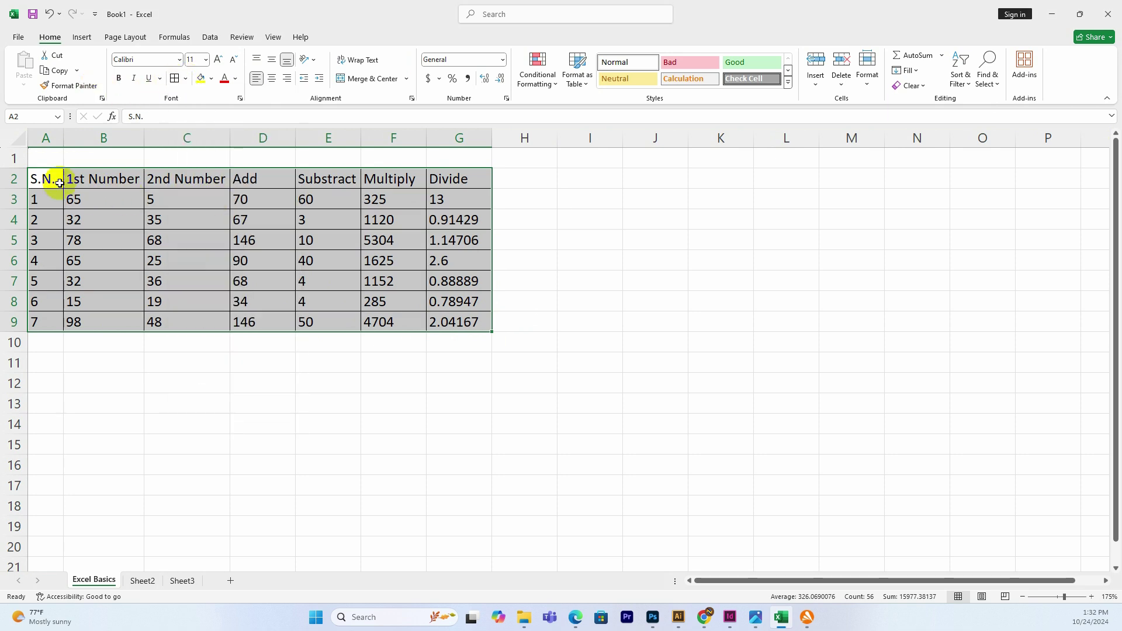
Make the header text in row 2 bold.
{"action": "left_click", "coordinate": [13, 176]}
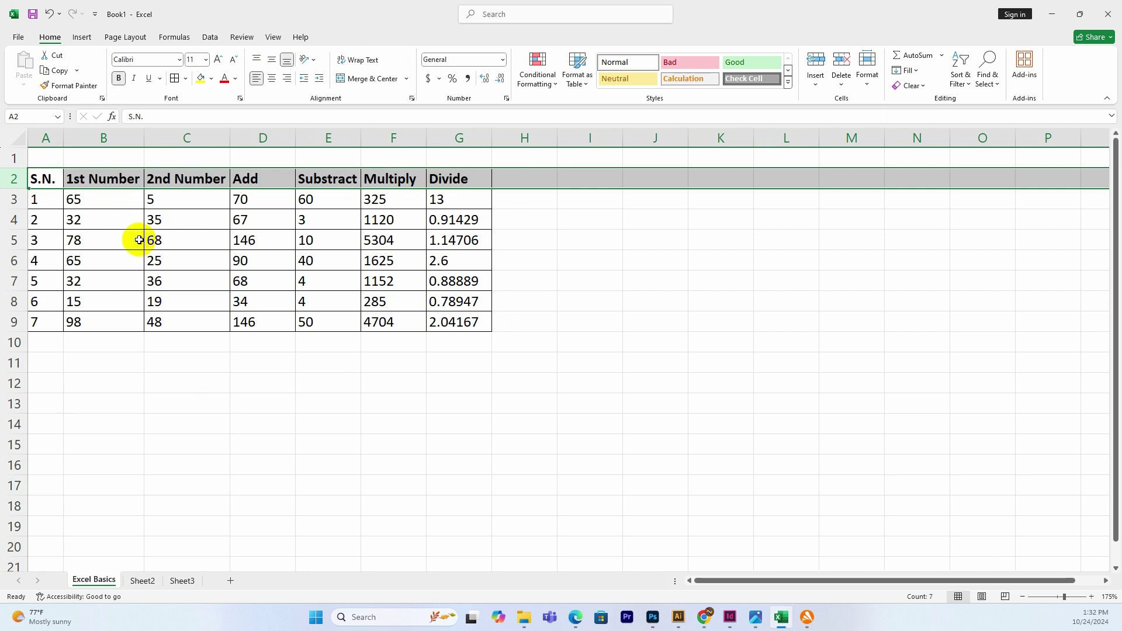
{"action": "key", "text": "ctrl+b"}
{"action": "left_click", "coordinate": [566, 278]}
Fill the header cells A2:G2 with black.
{"action": "left_click_drag", "start_coordinate": [462, 180], "coordinate": [46, 179]}
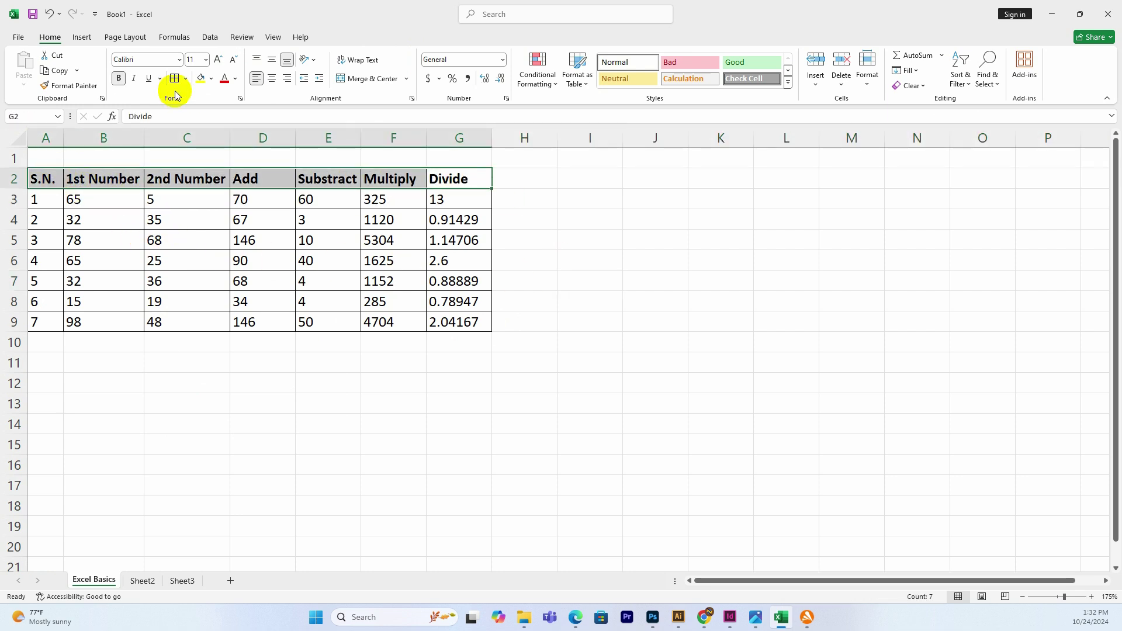
{"action": "left_click", "coordinate": [236, 81]}
{"action": "left_click", "coordinate": [208, 80]}
{"action": "left_click", "coordinate": [211, 78]}
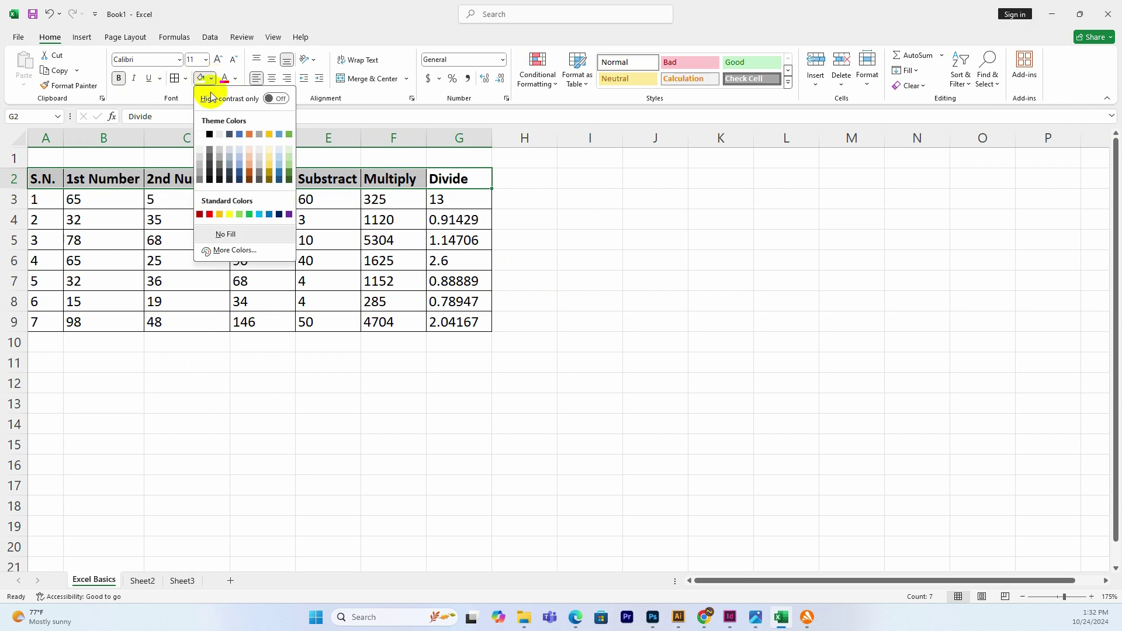
{"action": "left_click", "coordinate": [210, 135]}
{"action": "left_click", "coordinate": [209, 135]}
{"action": "left_click", "coordinate": [413, 175]}
Set the font colour of the header cells A2:G2 to white.
{"action": "left_click_drag", "start_coordinate": [453, 178], "coordinate": [37, 180]}
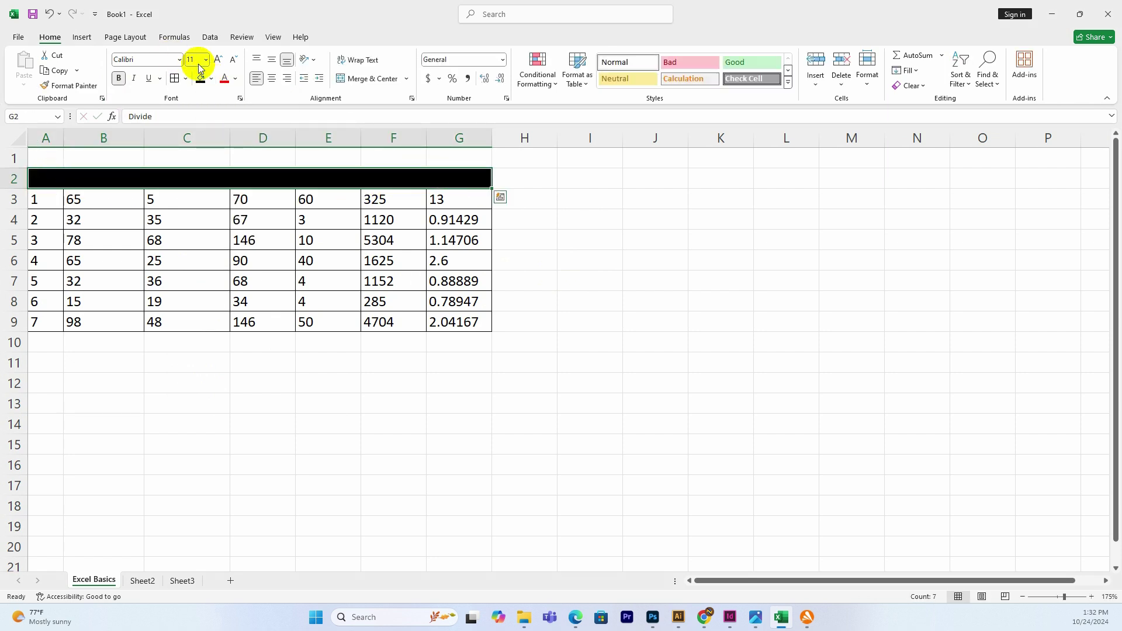
{"action": "left_click", "coordinate": [236, 78]}
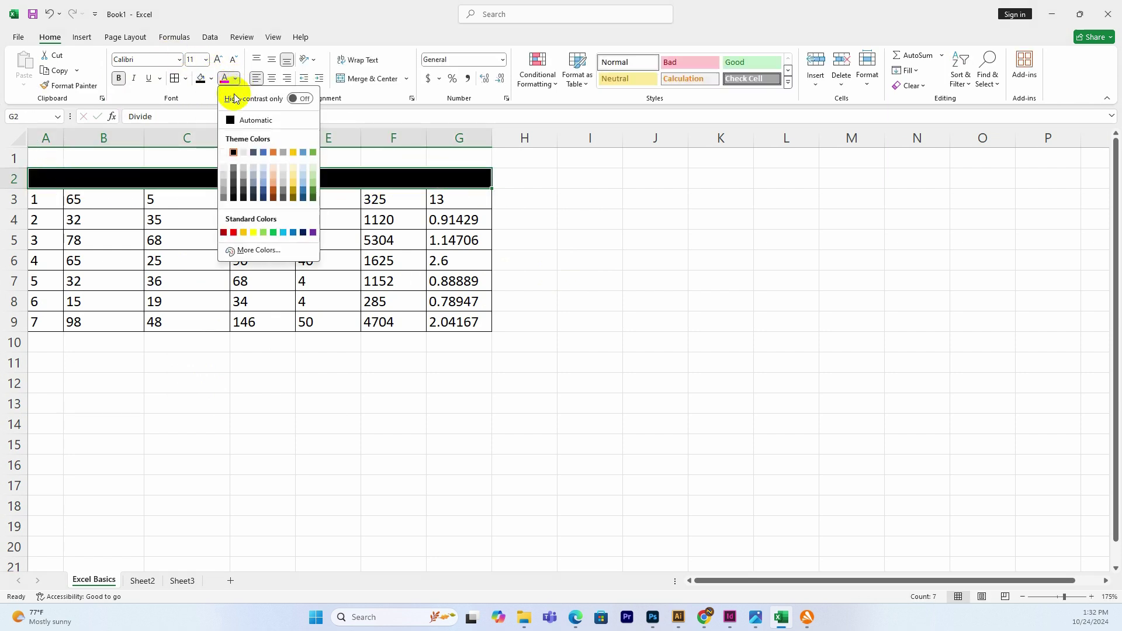
{"action": "left_click", "coordinate": [223, 152]}
{"action": "left_click", "coordinate": [525, 294]}
{"action": "left_click", "coordinate": [454, 281]}
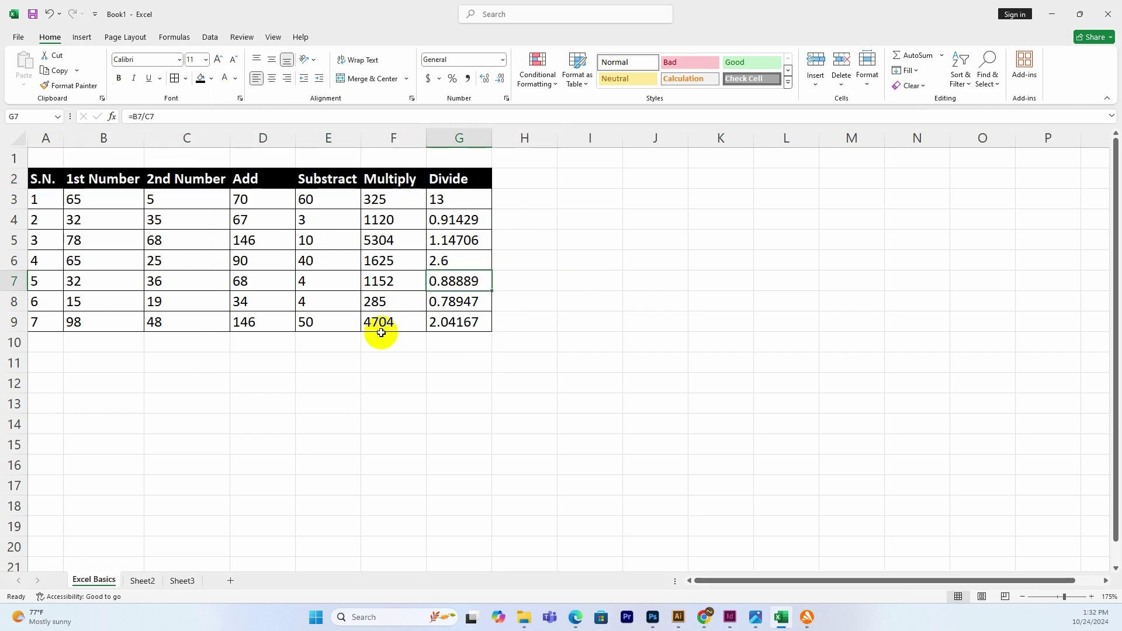
Format the range A2:G9 as a table with headers, using the dark green style with a black header.
{"action": "left_click_drag", "start_coordinate": [45, 178], "coordinate": [450, 320]}
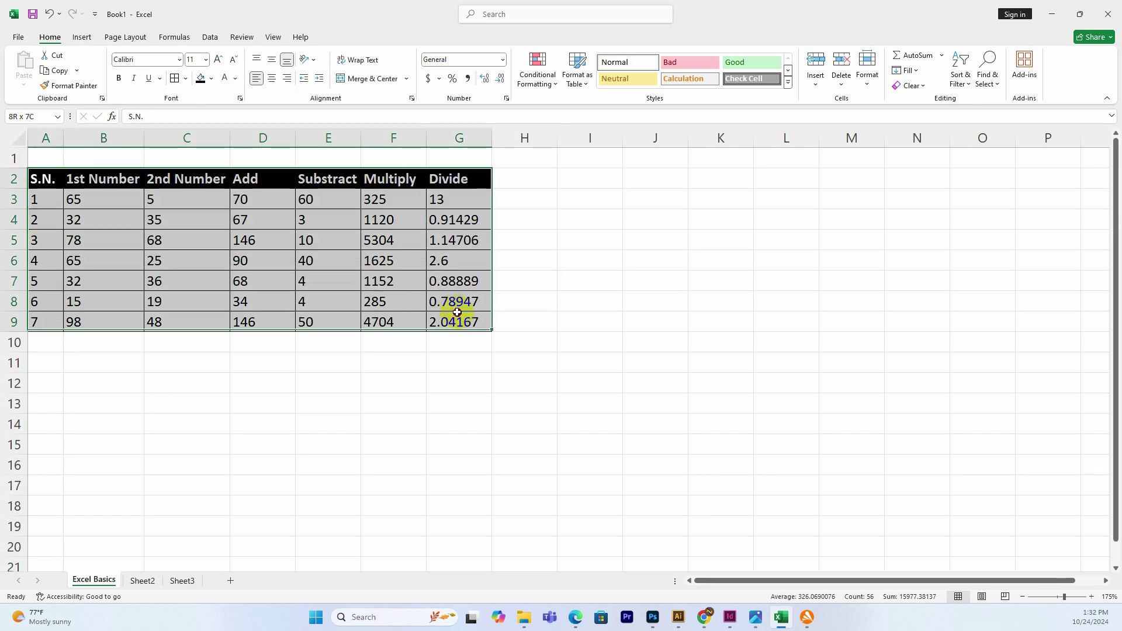
{"action": "left_click", "coordinate": [590, 71]}
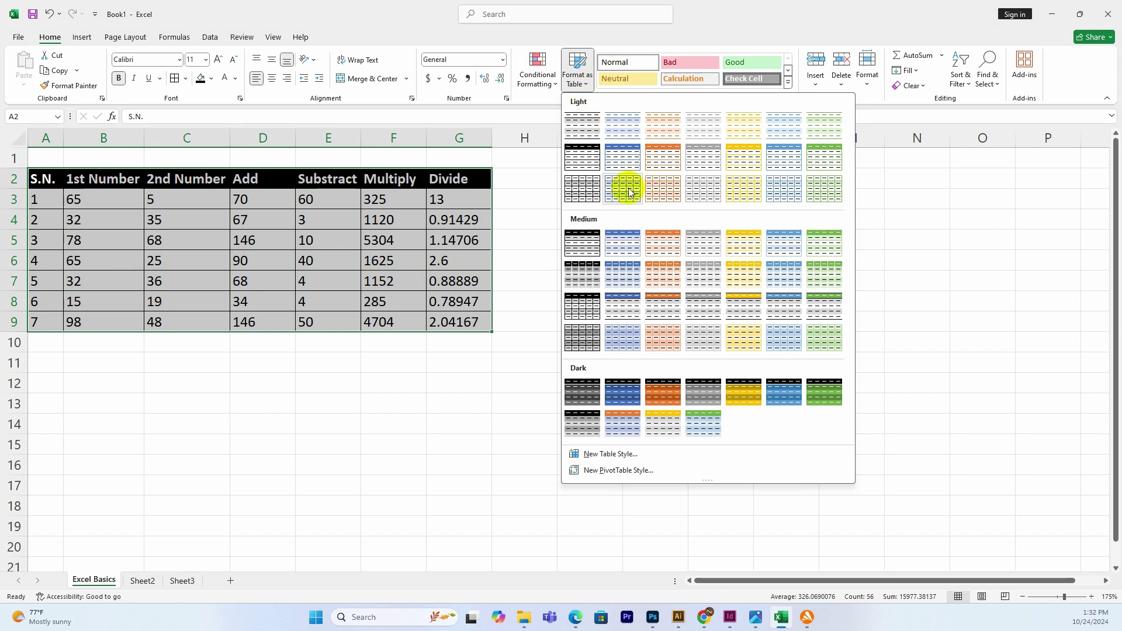
{"action": "left_click", "coordinate": [829, 392]}
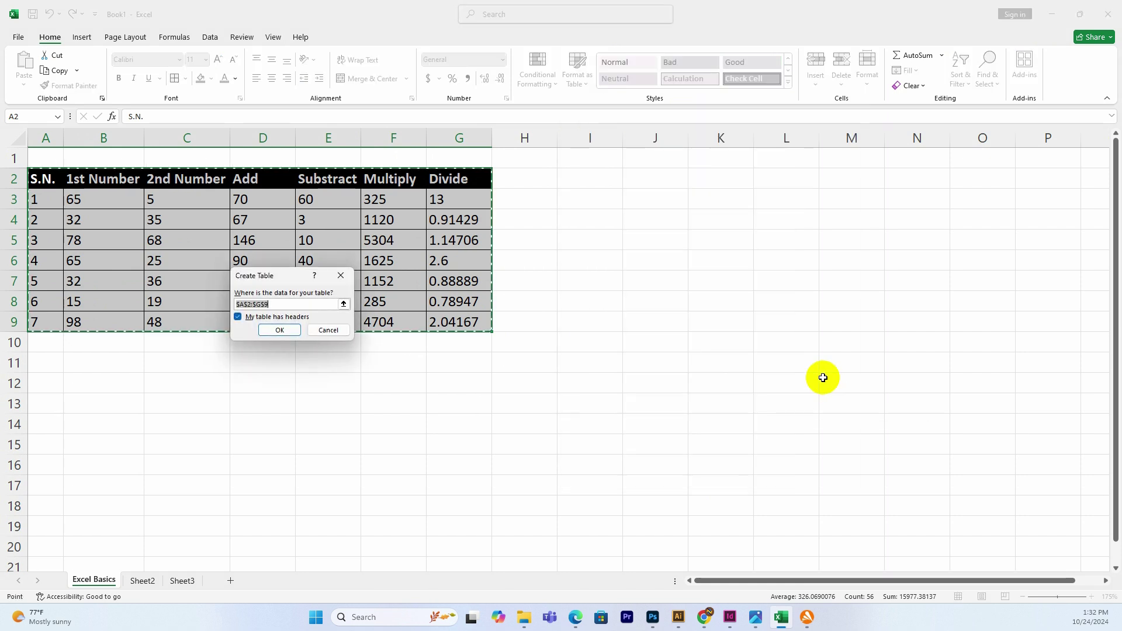
{"action": "left_click", "coordinate": [280, 331]}
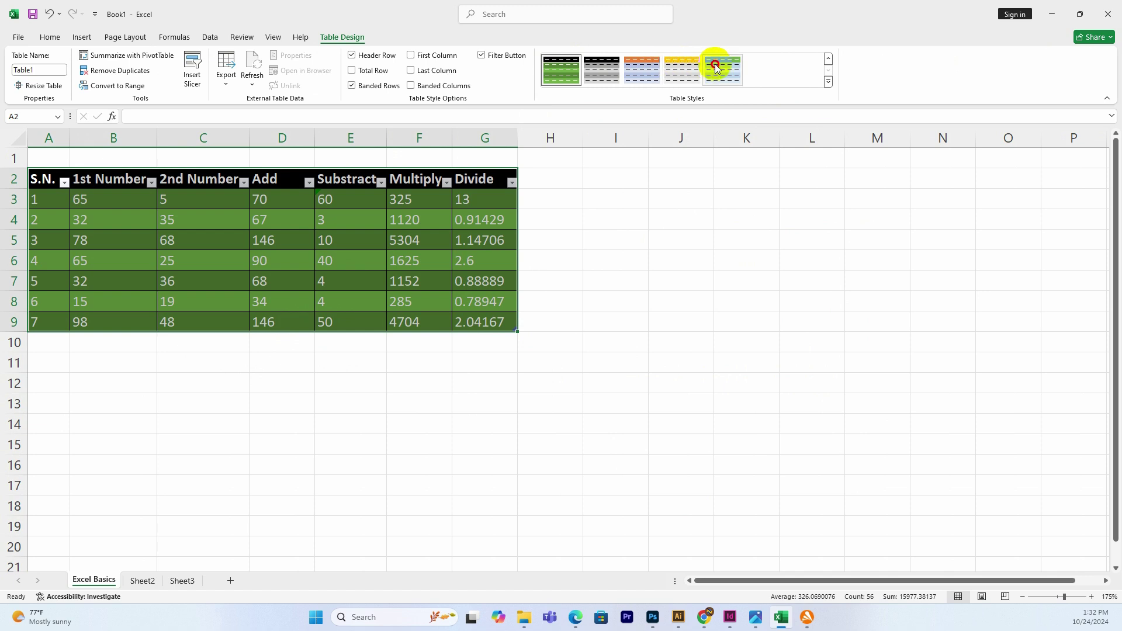
Try the dark table styles with gold, orange and green headers on the table.
{"action": "left_click", "coordinate": [682, 68]}
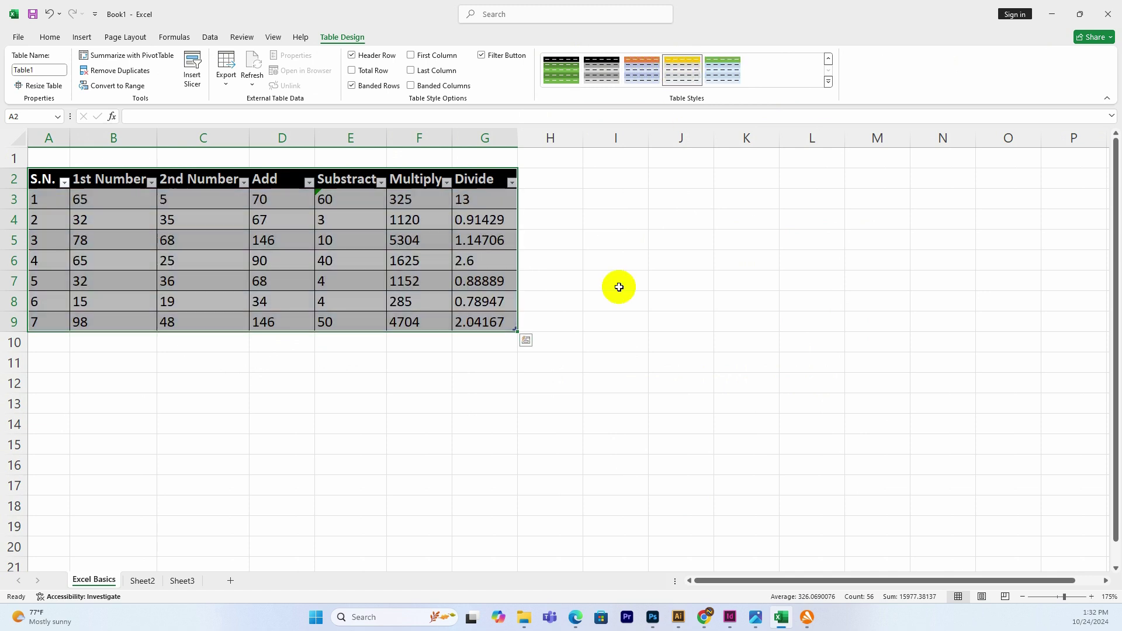
{"action": "left_click", "coordinate": [619, 287]}
{"action": "left_click_drag", "start_coordinate": [43, 179], "coordinate": [468, 325]}
{"action": "left_click", "coordinate": [646, 67]}
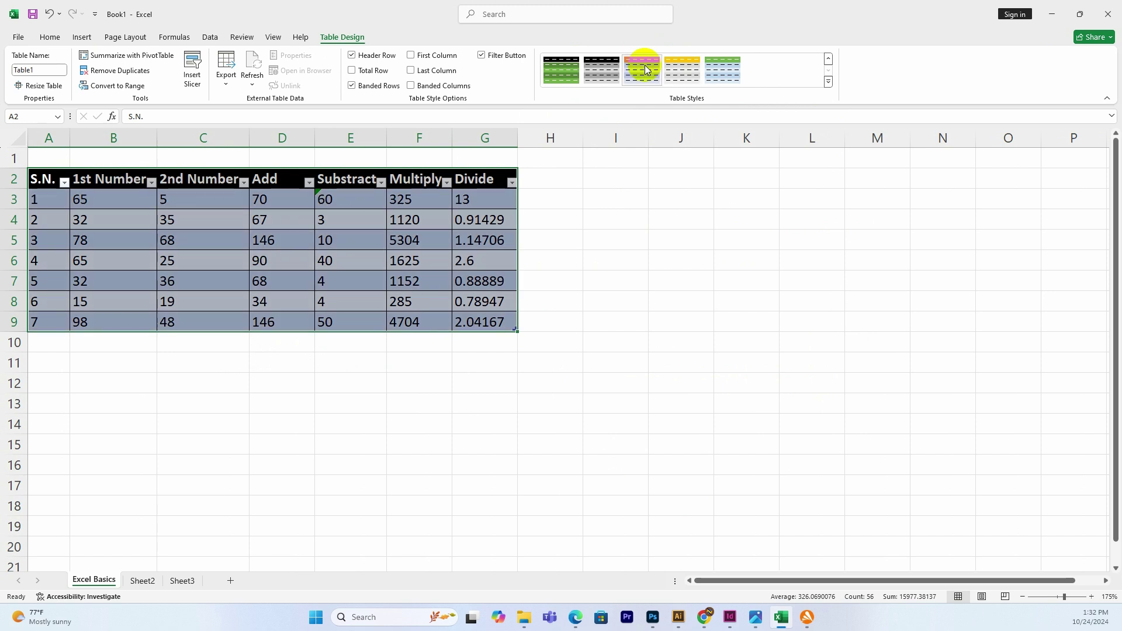
{"action": "left_click", "coordinate": [656, 195]}
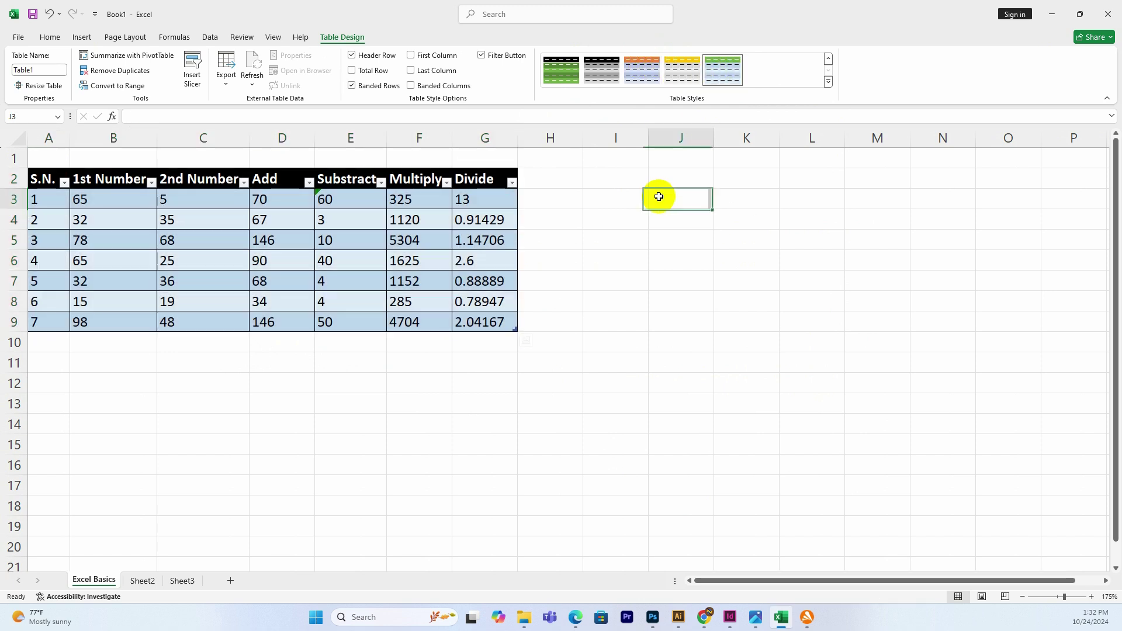
{"action": "scroll", "coordinate": [323, 313], "scroll_direction": "down", "scroll_amount": 2}
{"action": "scroll", "coordinate": [323, 312], "scroll_direction": "up", "scroll_amount": 2}
Apply the dark green table style with a black header to the table data in A3:G9.
{"action": "left_click_drag", "start_coordinate": [44, 197], "coordinate": [480, 328]}
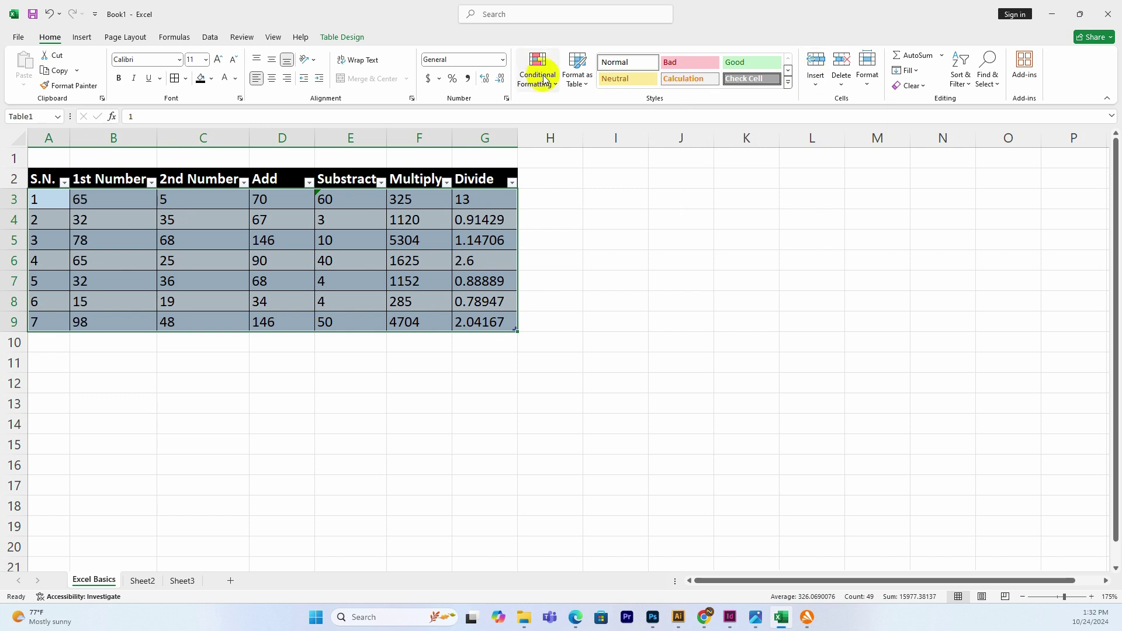
{"action": "left_click", "coordinate": [577, 79]}
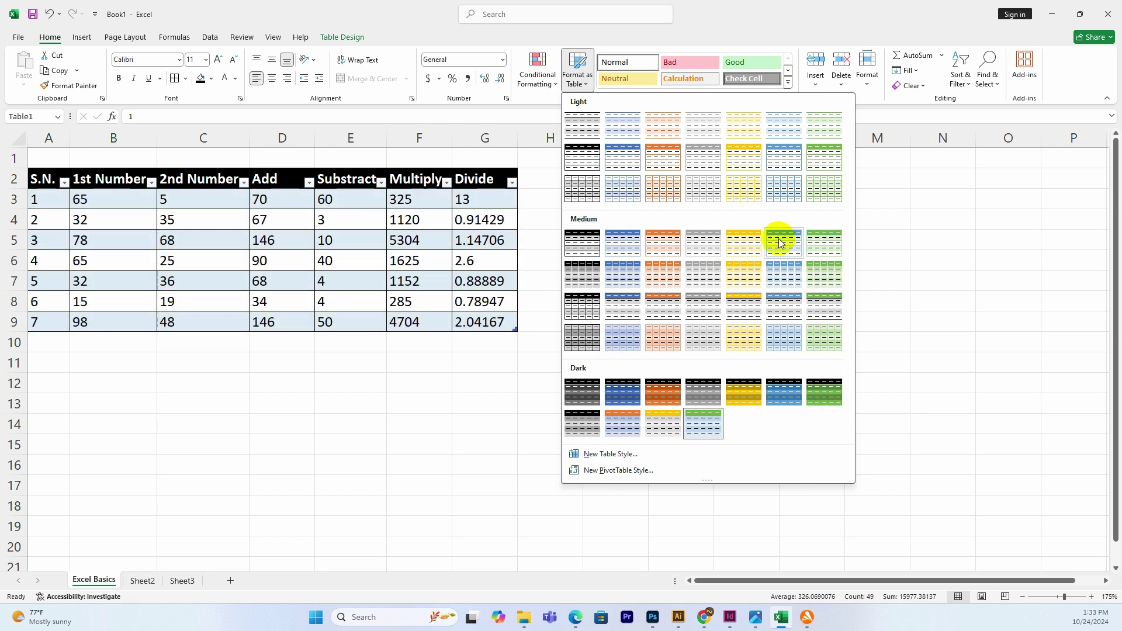
{"action": "left_click", "coordinate": [817, 394]}
{"action": "left_click", "coordinate": [579, 403]}
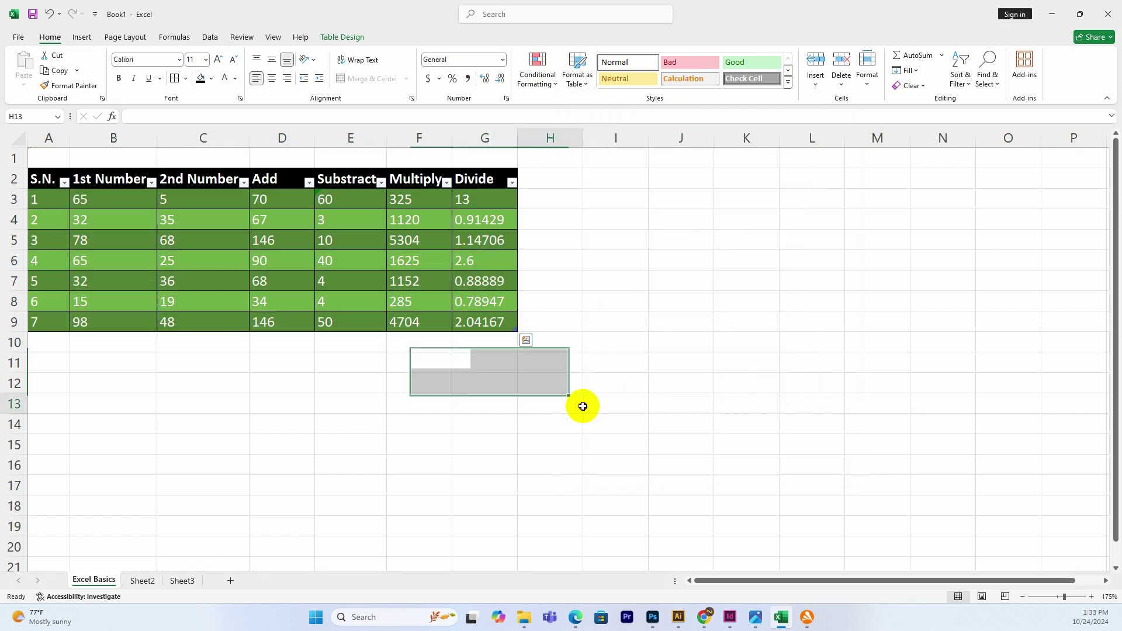
{"action": "scroll", "coordinate": [331, 381], "scroll_direction": "up", "scroll_amount": 3}
{"action": "scroll", "coordinate": [271, 343], "scroll_direction": "down", "scroll_amount": 3}
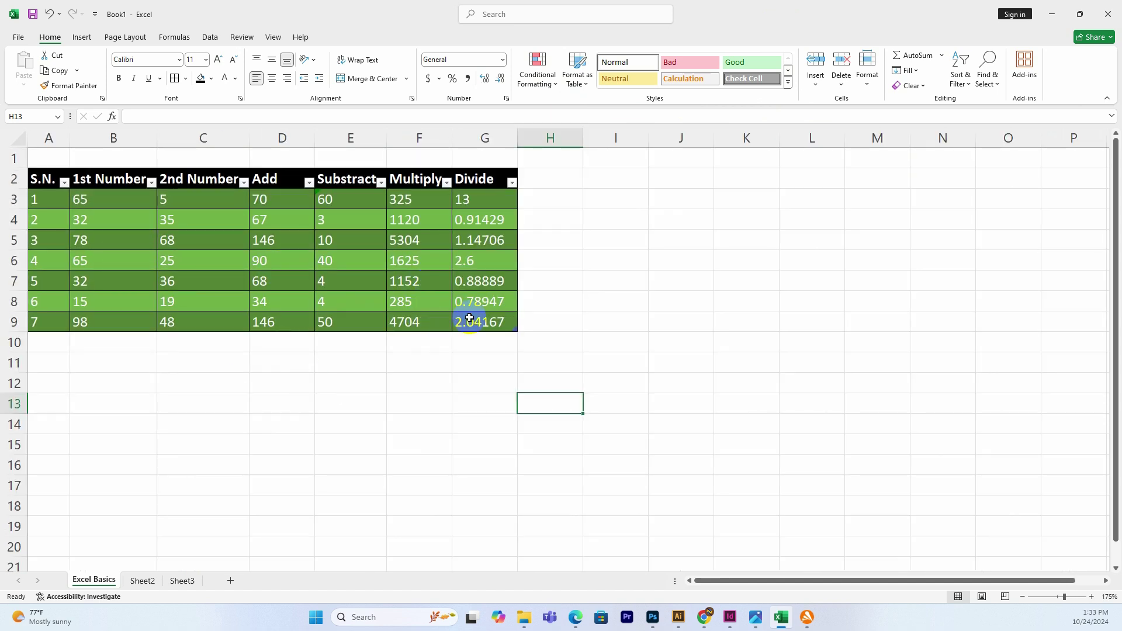
{"action": "scroll", "coordinate": [584, 341], "scroll_direction": "down", "scroll_amount": 2}
{"action": "scroll", "coordinate": [615, 335], "scroll_direction": "up", "scroll_amount": 2}
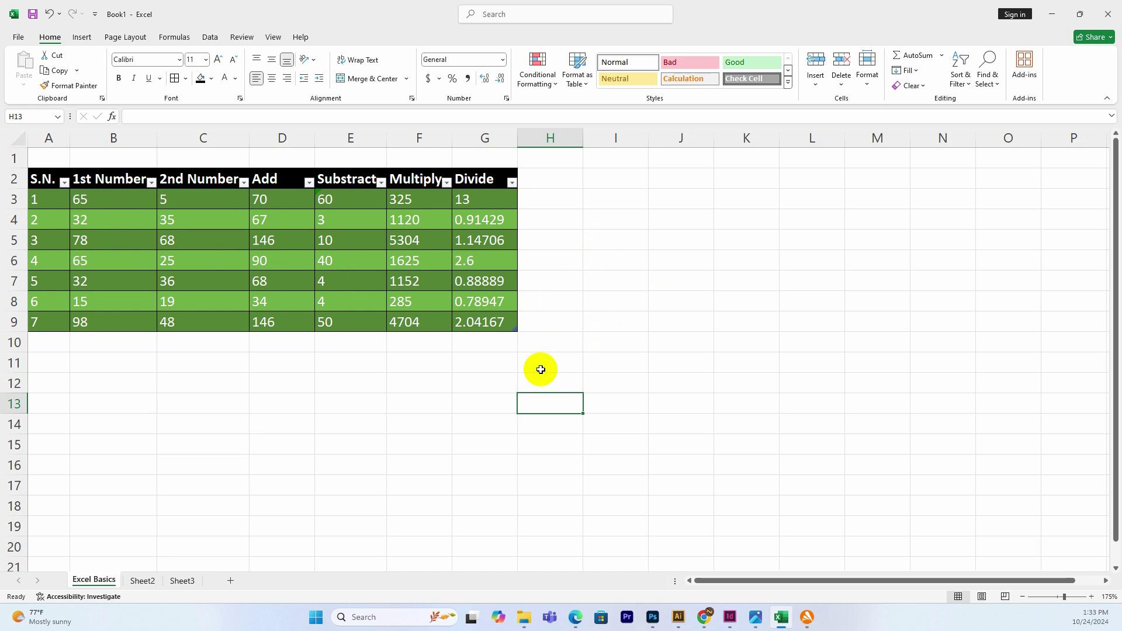
Insert three blank rows above the table's header row.
{"action": "right_click", "coordinate": [14, 181]}
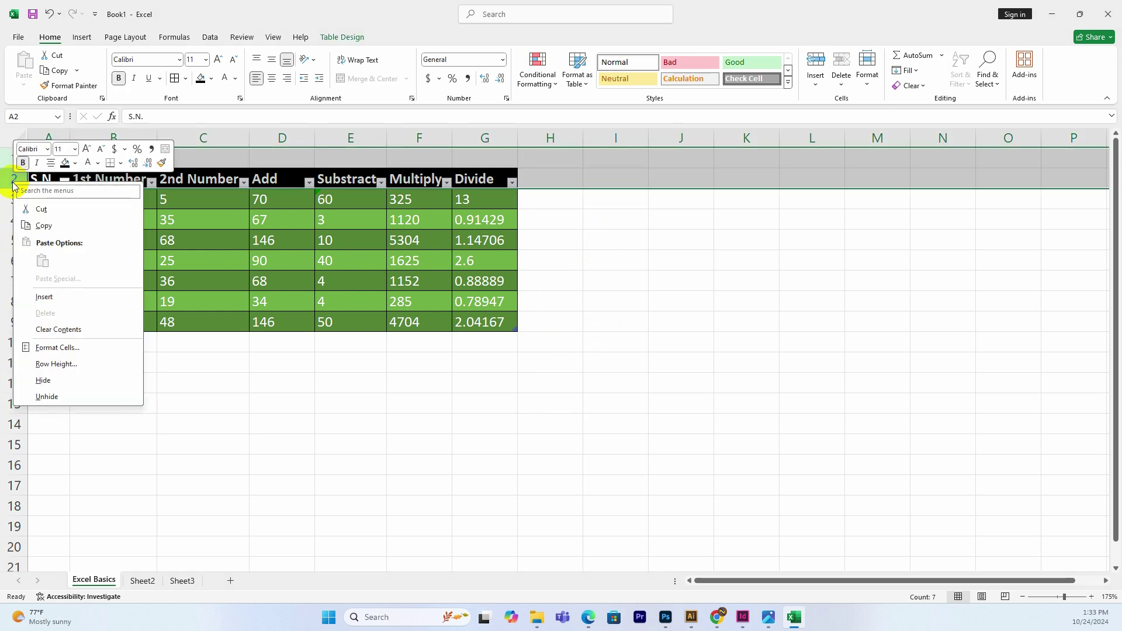
{"action": "left_click", "coordinate": [42, 303]}
{"action": "left_click", "coordinate": [126, 180]}
{"action": "left_click_drag", "start_coordinate": [62, 182], "coordinate": [490, 180]}
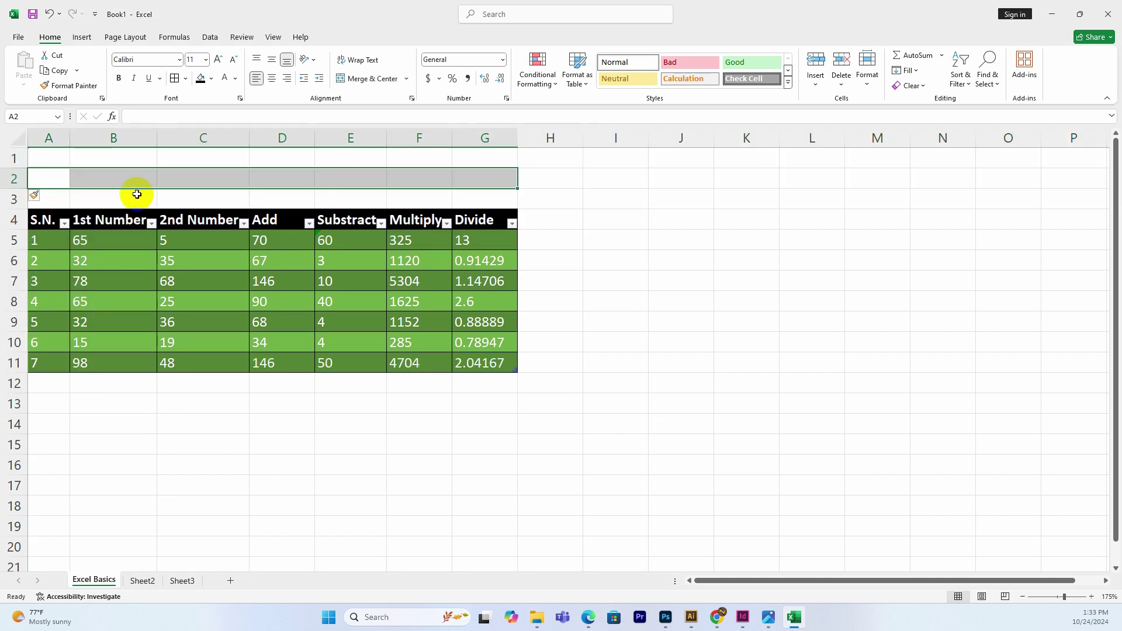
{"action": "right_click", "coordinate": [16, 178]}
{"action": "left_click", "coordinate": [44, 296]}
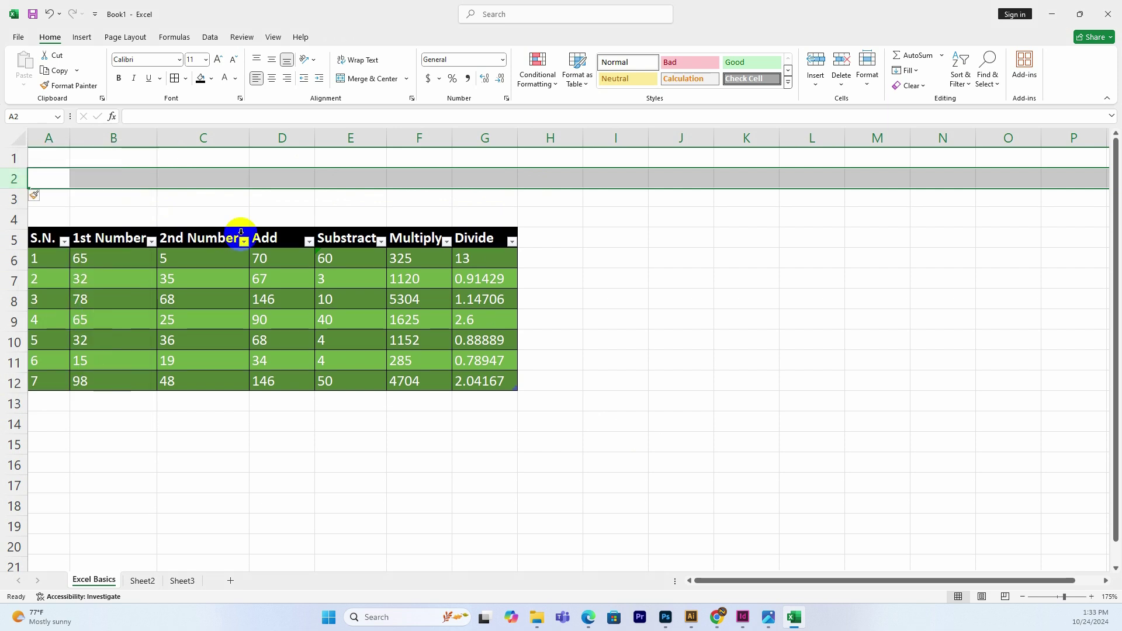
Merge and center cells A3:G3 above the table and enter the title "A Simple Calculator".
{"action": "left_click_drag", "start_coordinate": [55, 198], "coordinate": [471, 191]}
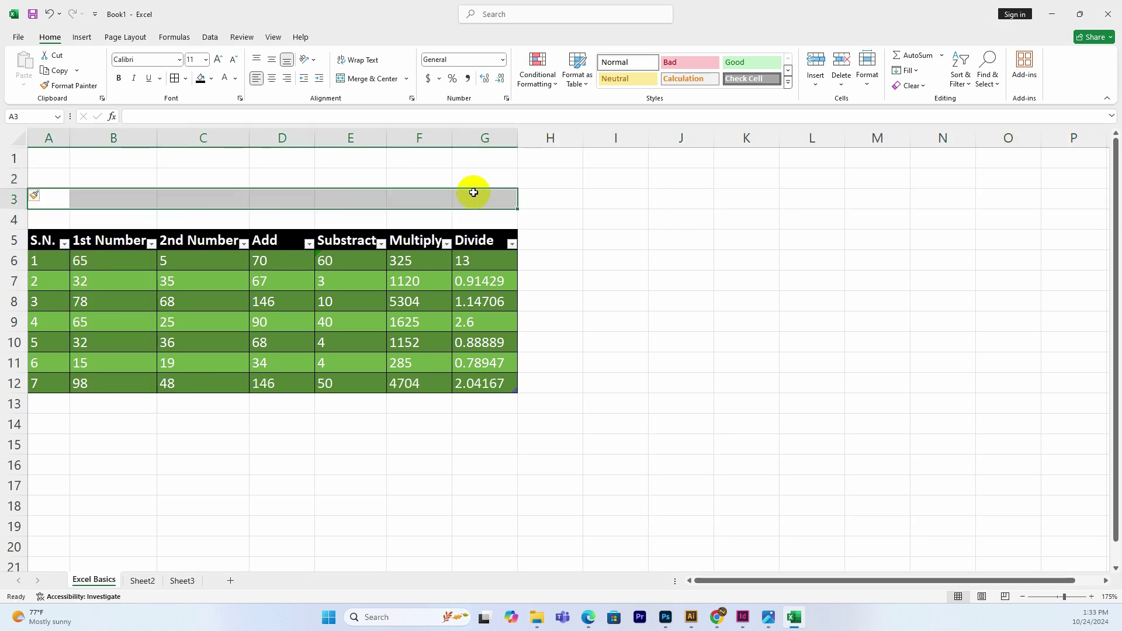
{"action": "left_click", "coordinate": [359, 79]}
{"action": "double_click", "coordinate": [362, 202]}
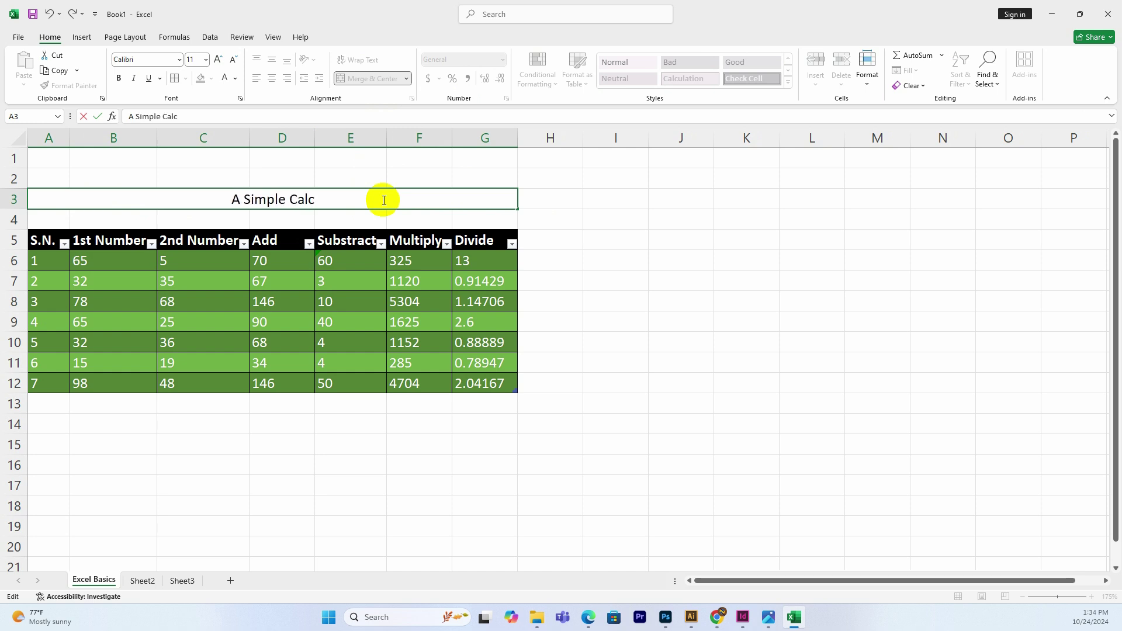
{"action": "type", "text": "tor"}
{"action": "key", "text": "Return"}
Format the merged title as bold red text with font size 20.
{"action": "left_click", "coordinate": [313, 196]}
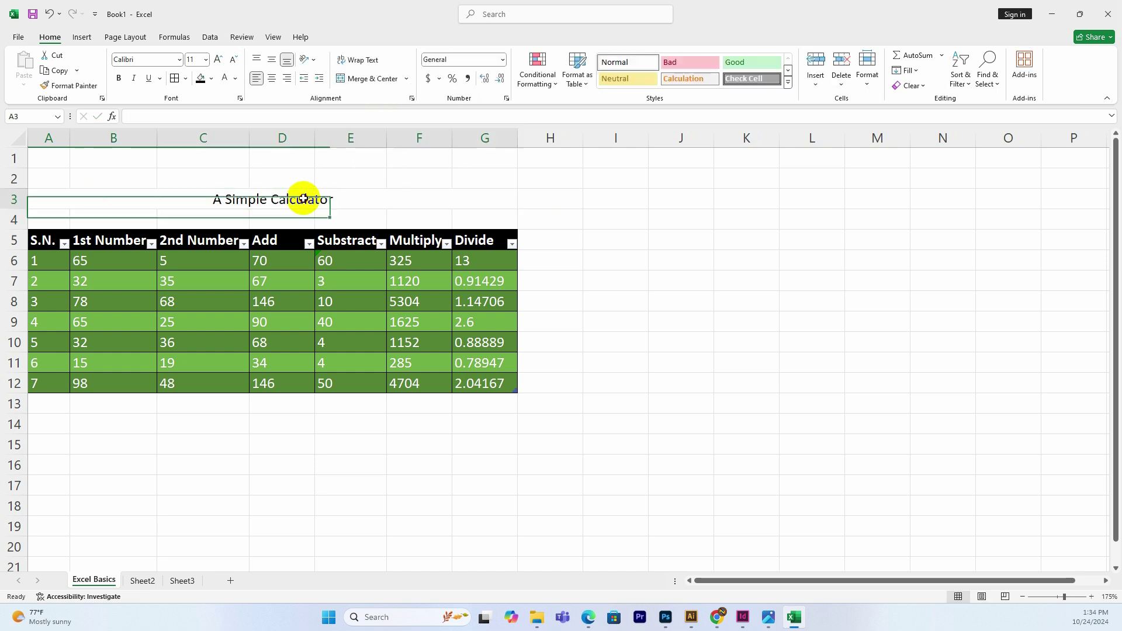
{"action": "key", "text": "ctrl+b"}
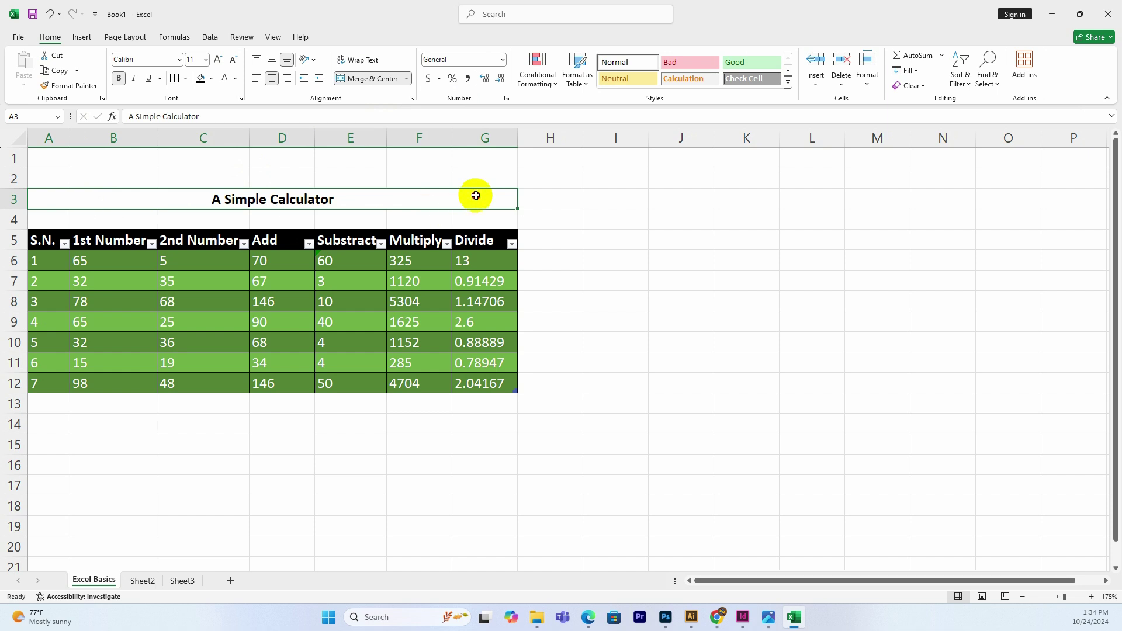
{"action": "left_click", "coordinate": [726, 232]}
{"action": "left_click", "coordinate": [357, 201]}
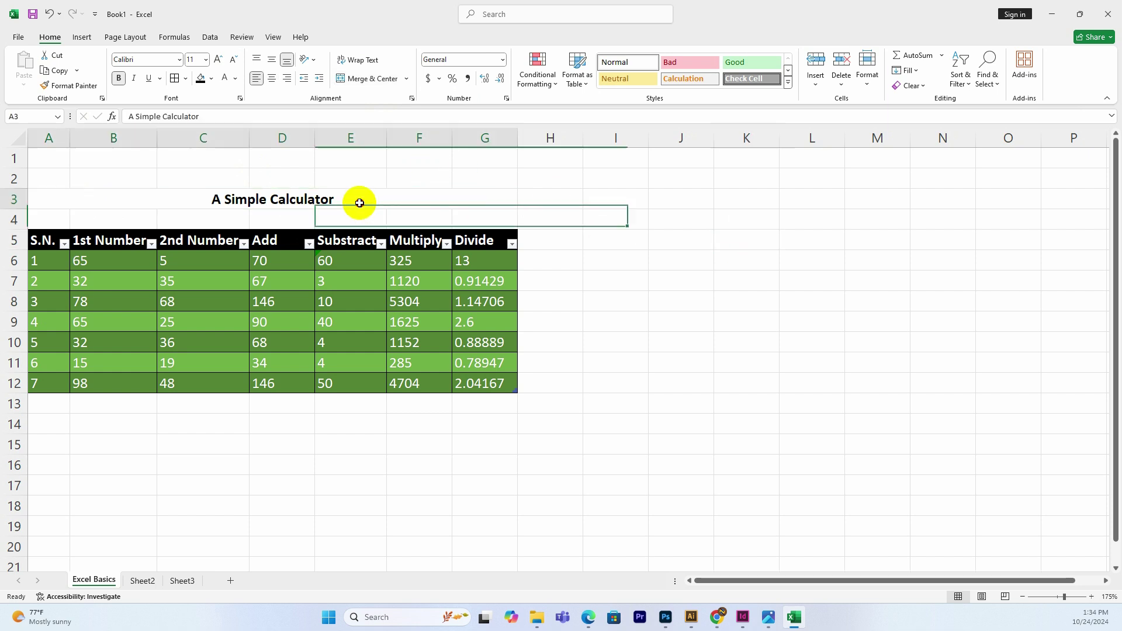
{"action": "left_click", "coordinate": [234, 81]}
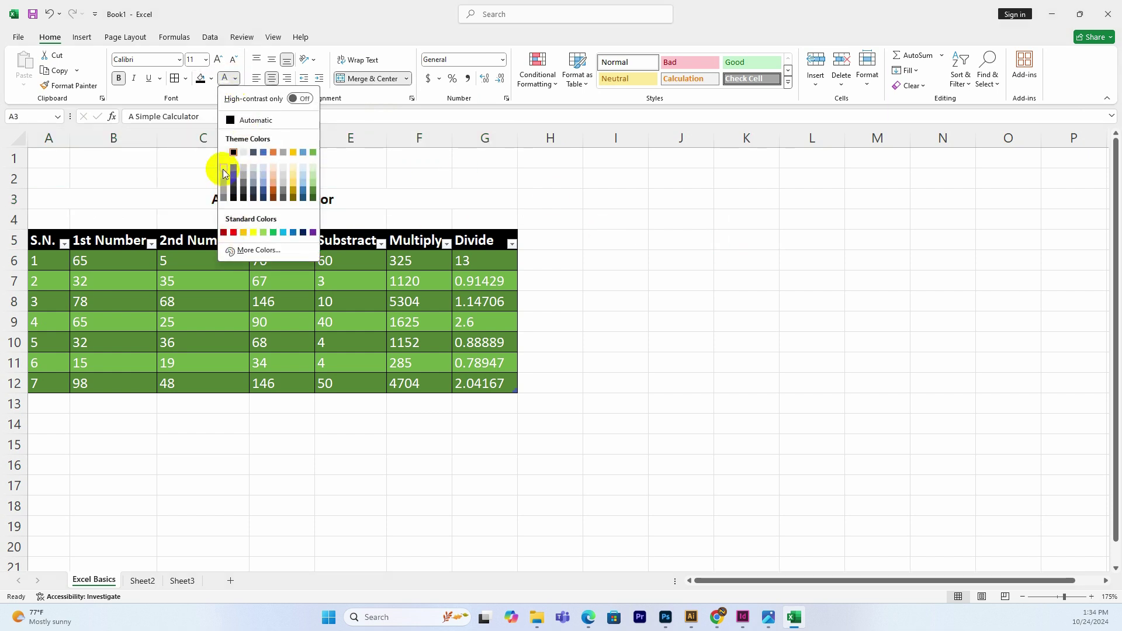
{"action": "left_click", "coordinate": [232, 233]}
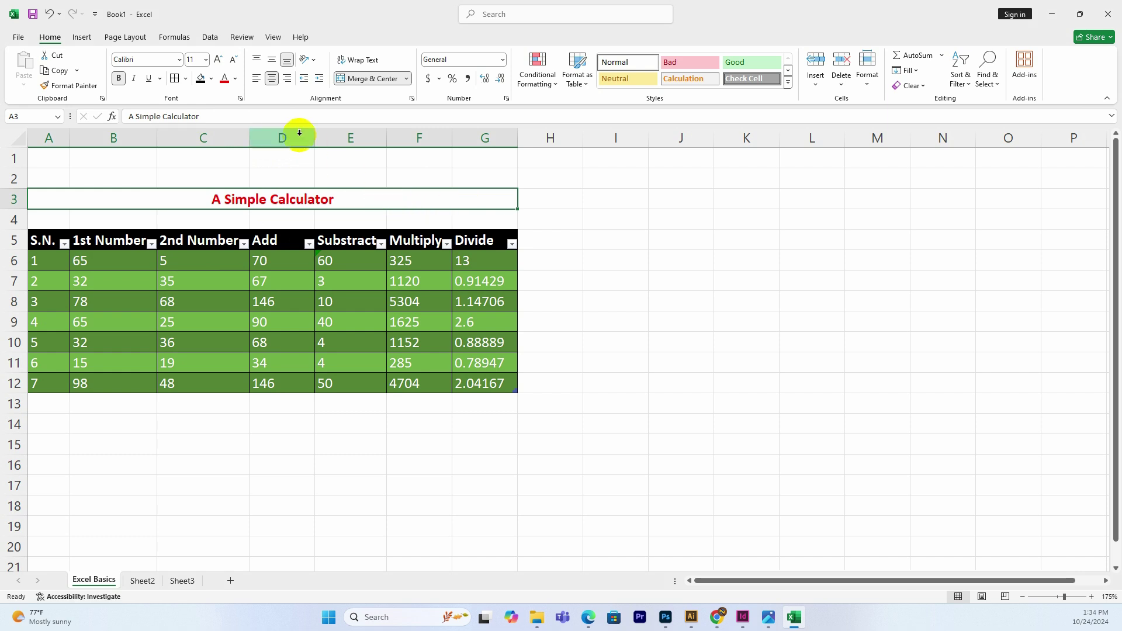
{"action": "left_click", "coordinate": [200, 60]}
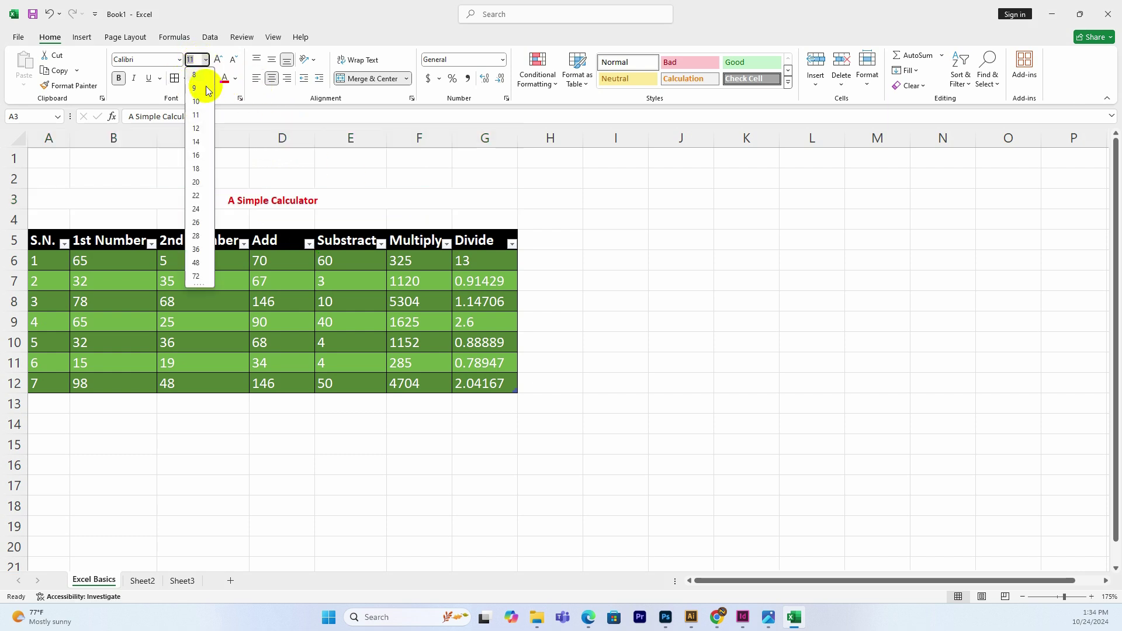
{"action": "left_click", "coordinate": [300, 195]}
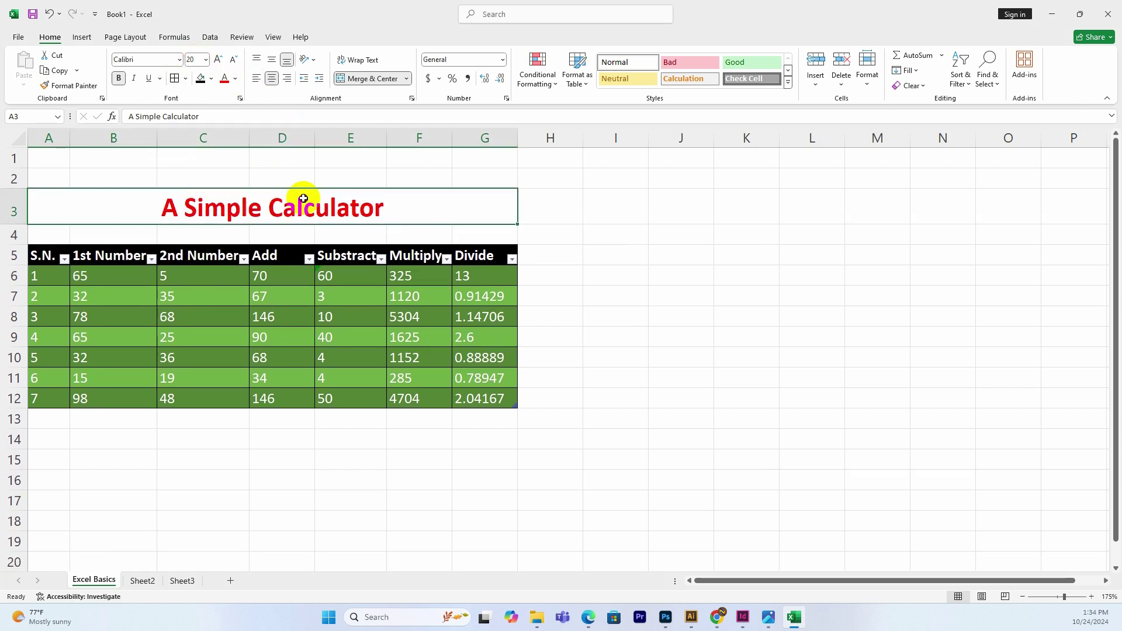
{"action": "left_click", "coordinate": [113, 421]}
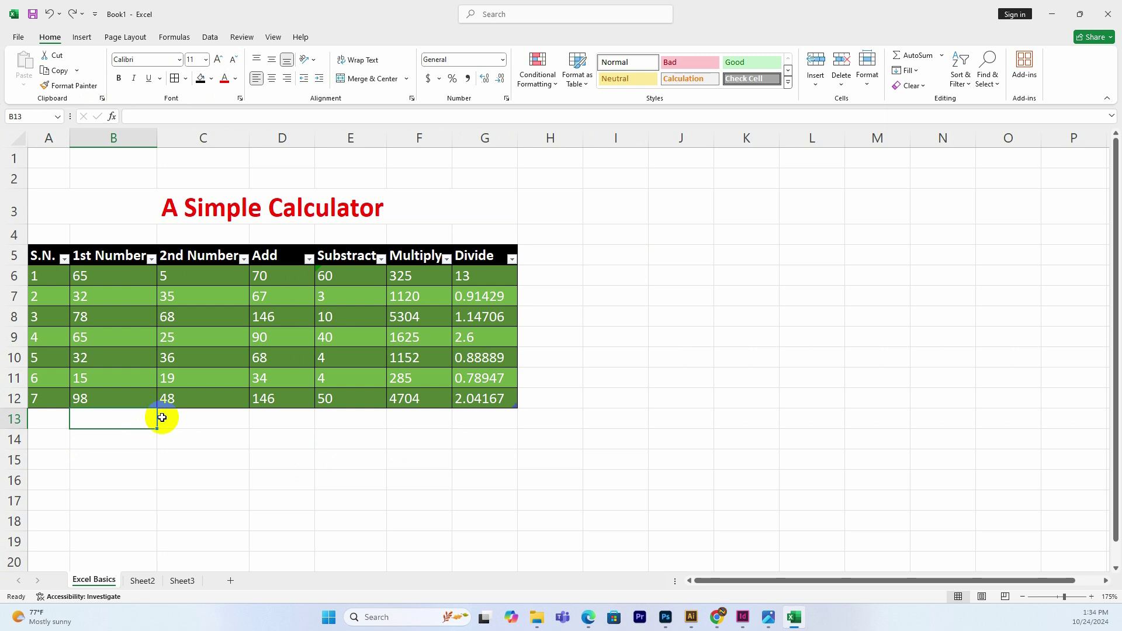
Fill the S.N. column series down to 10 so the table extends through row 15.
{"action": "left_click_drag", "start_coordinate": [41, 358], "coordinate": [70, 466]}
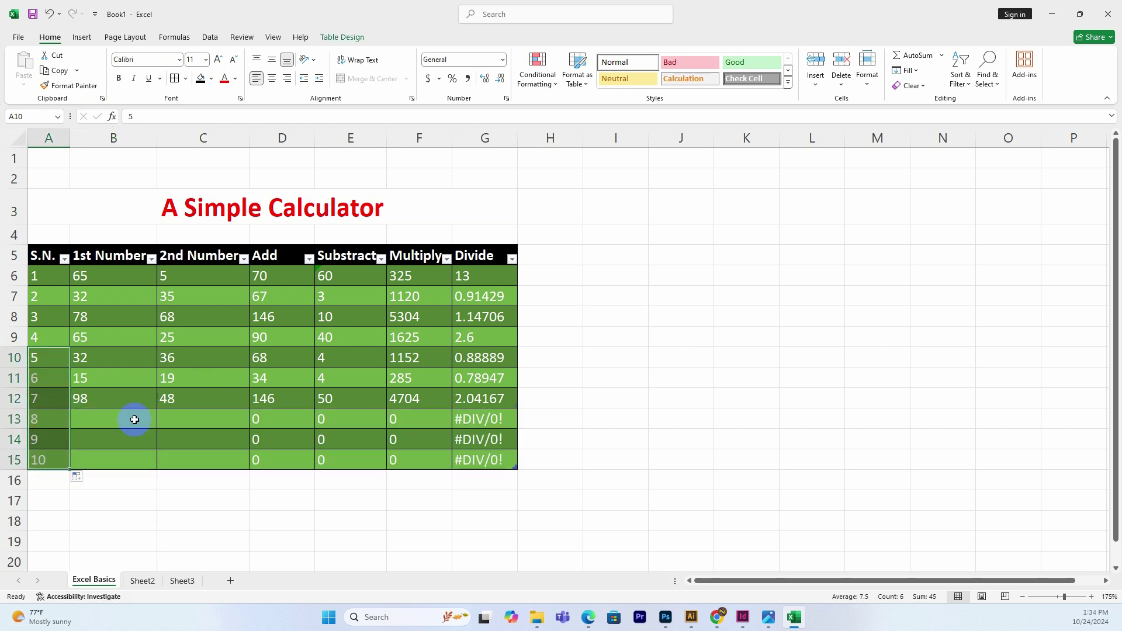
{"action": "left_click", "coordinate": [292, 399]}
{"action": "left_click_drag", "start_coordinate": [311, 409], "coordinate": [308, 480]}
{"action": "key", "text": "ctrl+z"}
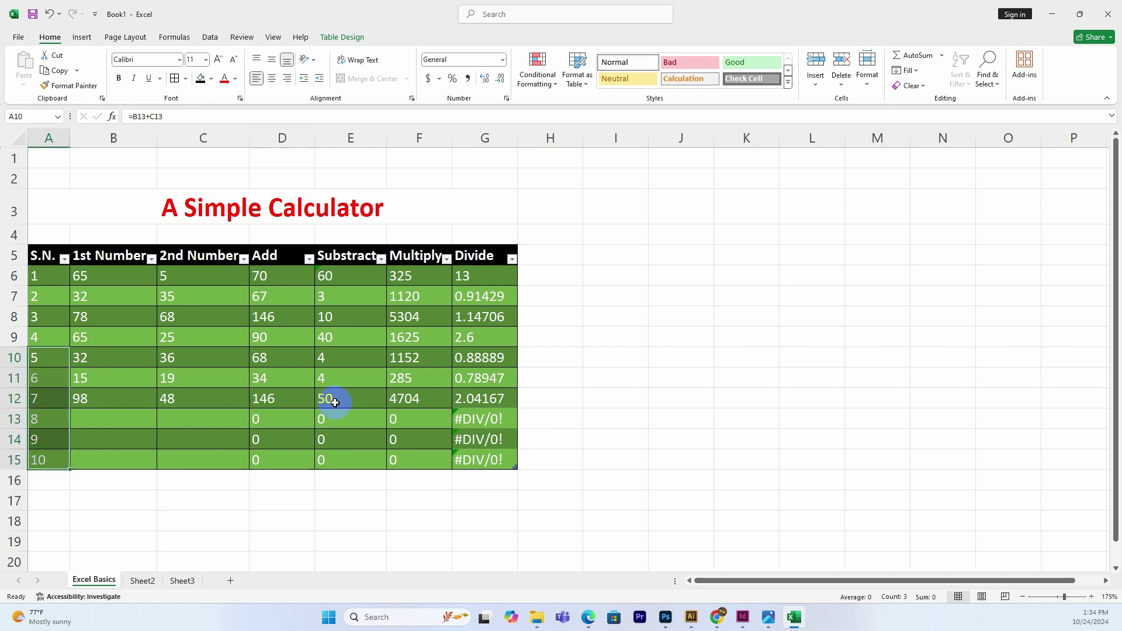
{"action": "left_click", "coordinate": [295, 398]}
{"action": "left_click_drag", "start_coordinate": [47, 379], "coordinate": [71, 470]}
{"action": "left_click", "coordinate": [375, 474]}
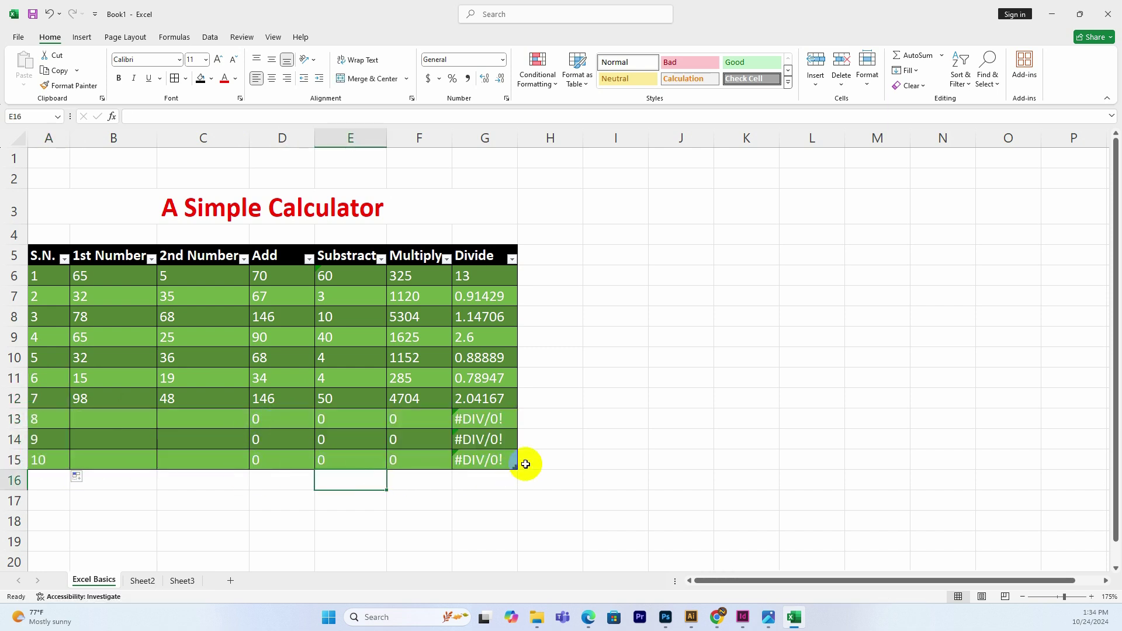
Enter 898, 465 and 98 as the 1st Number values for S.N. 8 to 10 in B13:B15.
{"action": "left_click", "coordinate": [99, 414]}
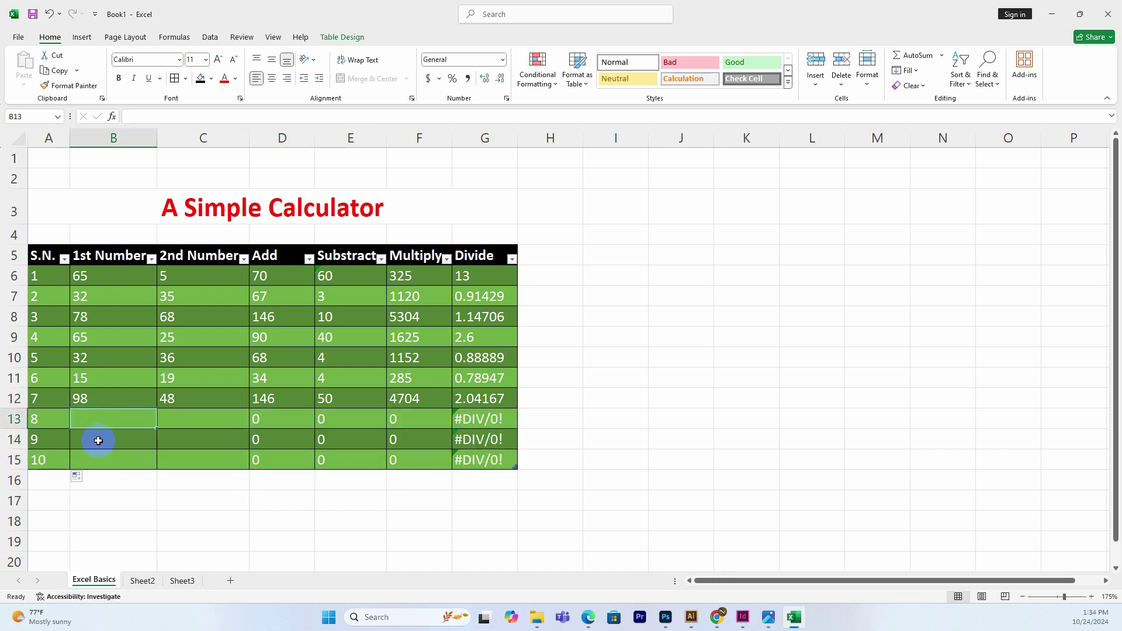
{"action": "type", "text": "898"}
{"action": "key", "text": "Return"}
{"action": "type", "text": "465"}
{"action": "key", "text": "Return"}
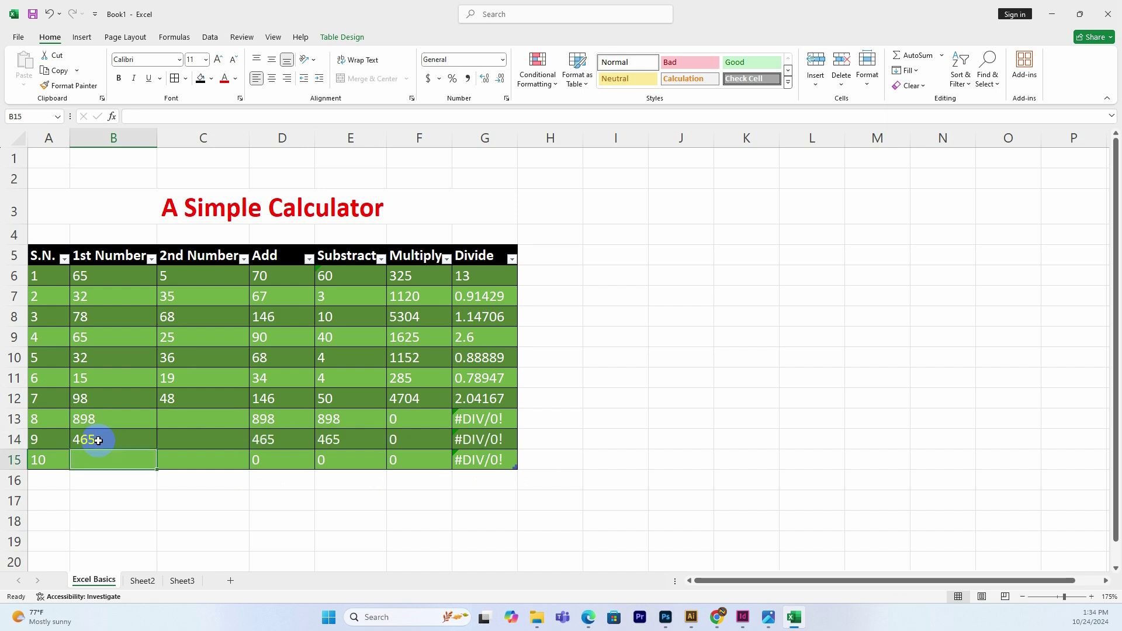
{"action": "type", "text": "98"}
{"action": "key", "text": "Return"}
{"action": "key", "text": "Up"}
{"action": "key", "text": "Up"}
{"action": "key", "text": "Up"}
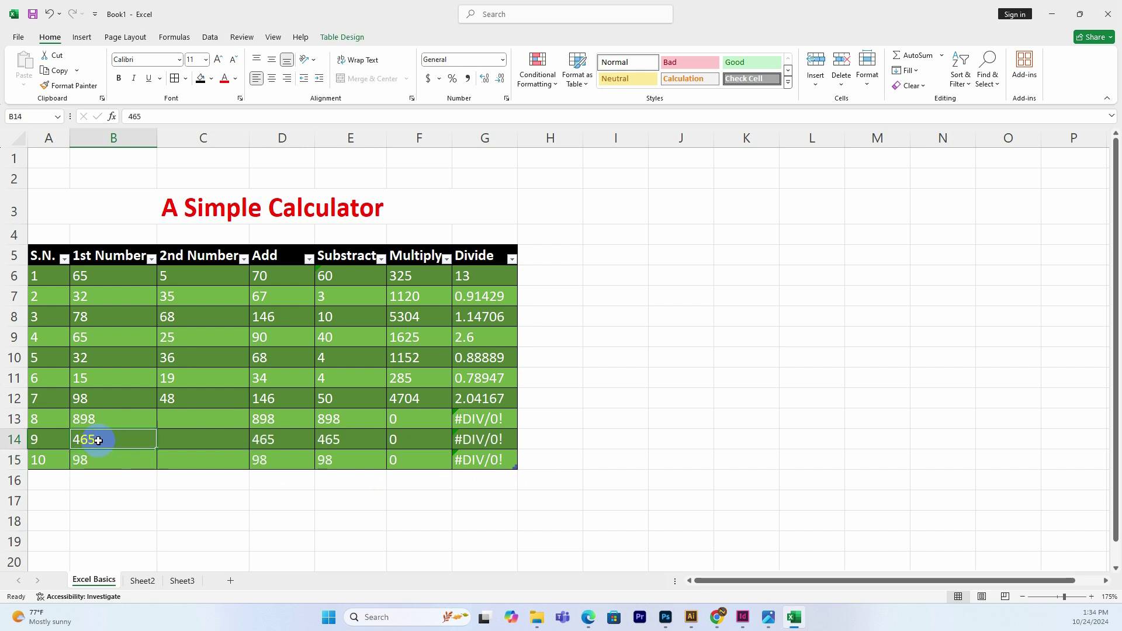
Enter 9865, 78 and 89 as the 2nd Number values for S.N. 8 to 10 in C13:C15.
{"action": "key", "text": "Right"}
{"action": "key", "text": "Right"}
{"action": "key", "text": "Left"}
{"action": "type", "text": "9865"}
{"action": "key", "text": "Return"}
{"action": "type", "text": "78"}
{"action": "key", "text": "Return"}
{"action": "type", "text": "89"}
{"action": "key", "text": "Return"}
{"action": "key", "text": "Up"}
{"action": "key", "text": "Up"}
{"action": "key", "text": "Up"}
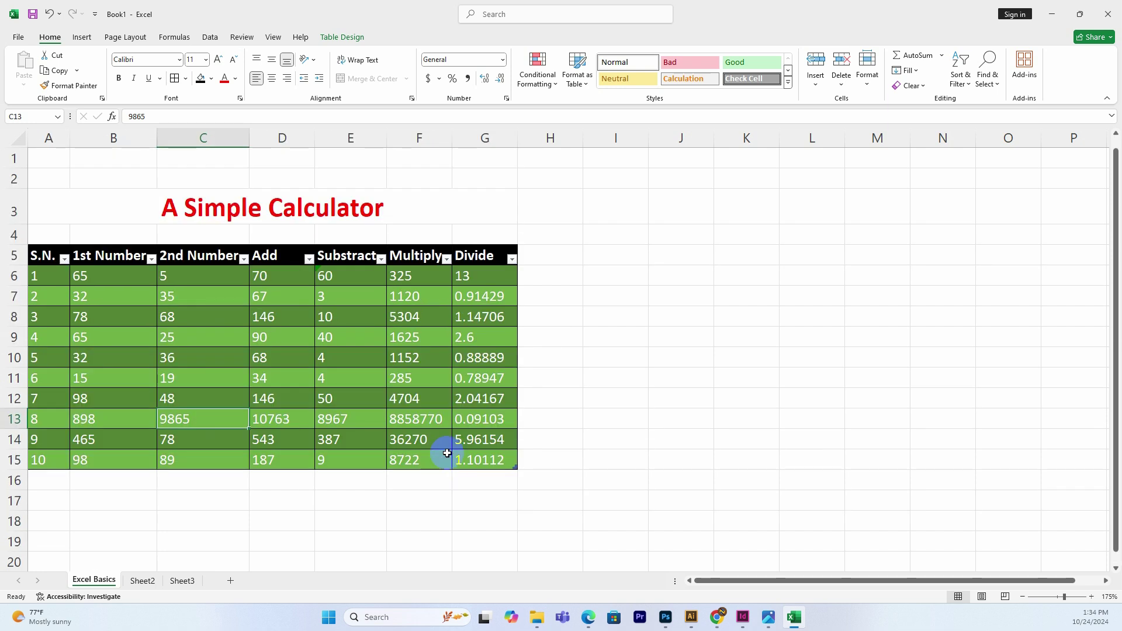
{"action": "left_click", "coordinate": [283, 482]}
{"action": "scroll", "coordinate": [306, 514], "scroll_direction": "down", "scroll_amount": 2}
{"action": "scroll", "coordinate": [257, 444], "scroll_direction": "up", "scroll_amount": 2}
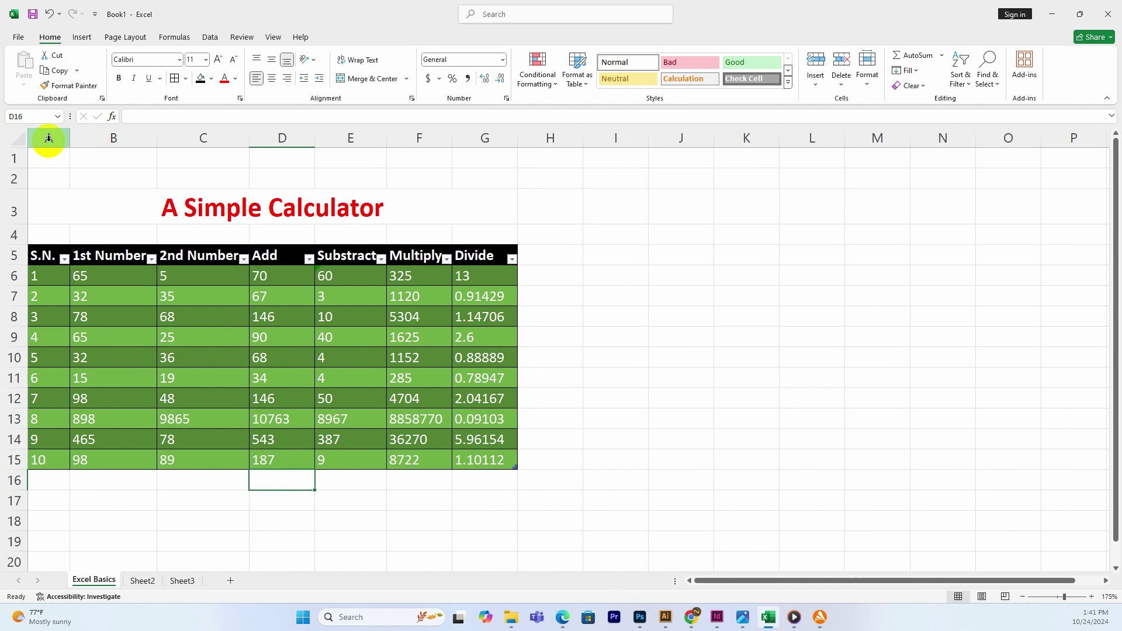
Insert one blank column before the S.N. column.
{"action": "left_click", "coordinate": [48, 138]}
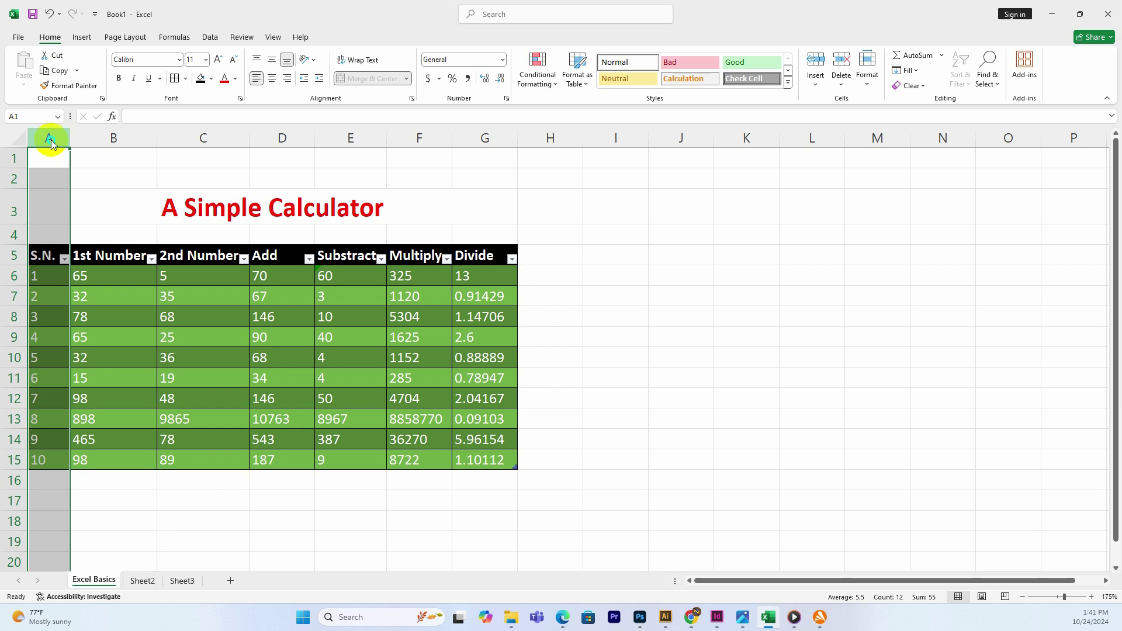
{"action": "right_click", "coordinate": [50, 144]}
{"action": "left_click", "coordinate": [90, 256]}
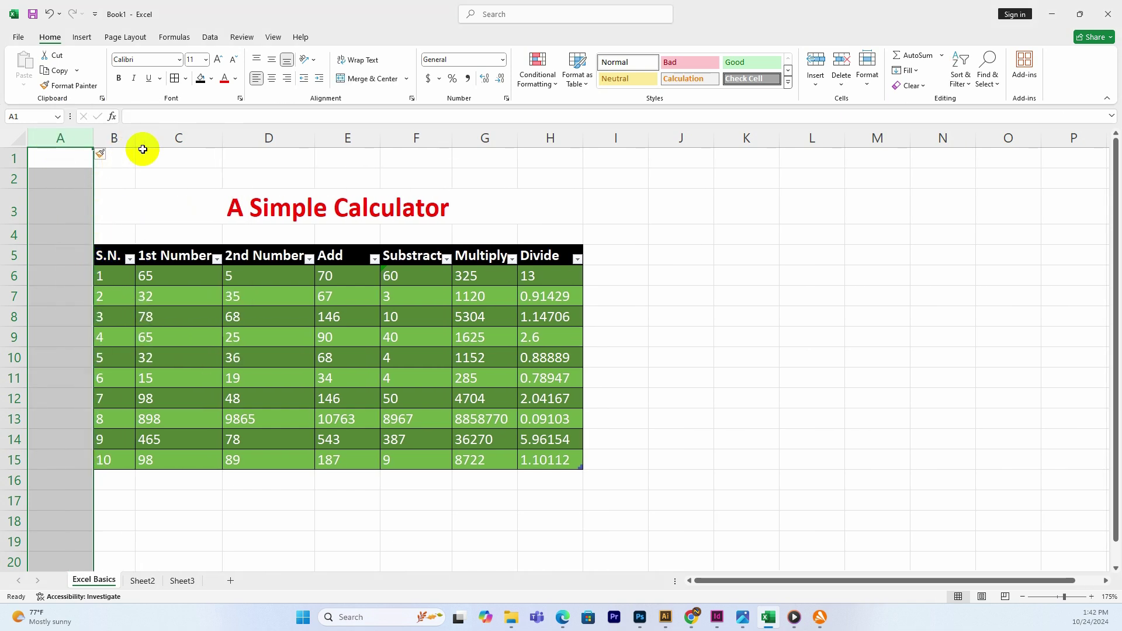
Insert two more blank columns before the S.N. column, based on the selection of columns B and C.
{"action": "left_click", "coordinate": [168, 141]}
{"action": "left_click_drag", "start_coordinate": [122, 139], "coordinate": [169, 166]}
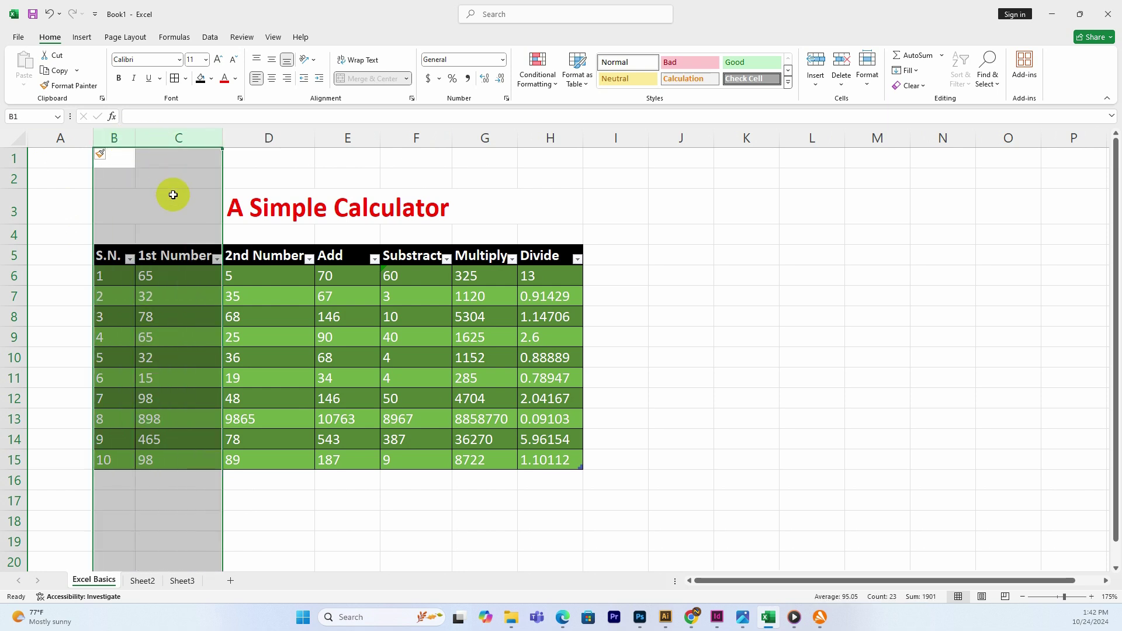
{"action": "right_click", "coordinate": [162, 140]}
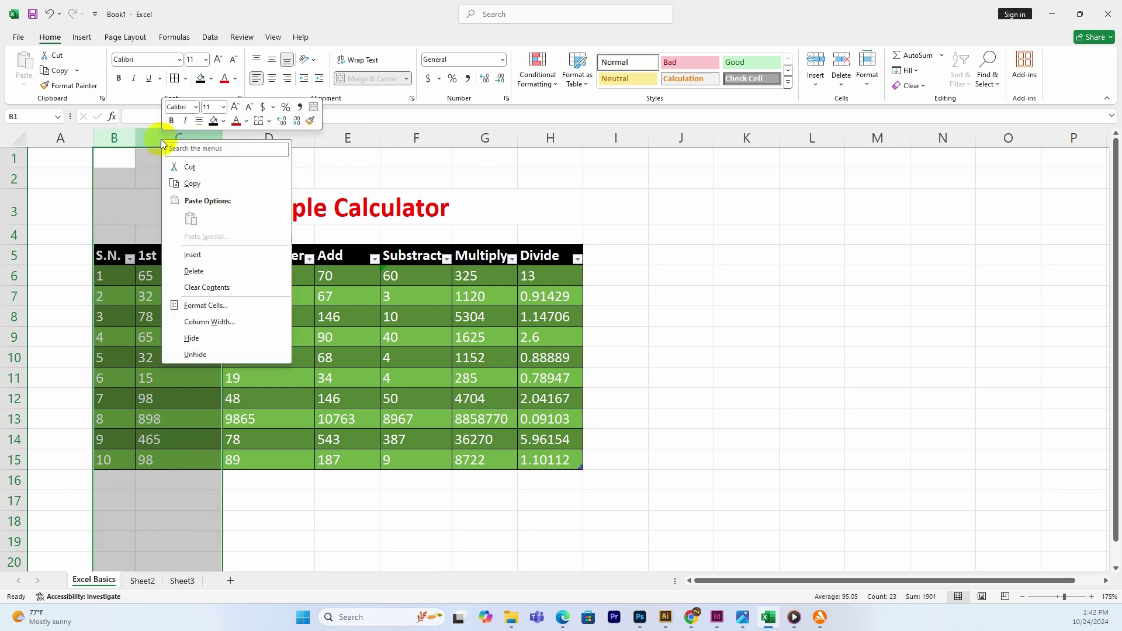
{"action": "left_click", "coordinate": [194, 255]}
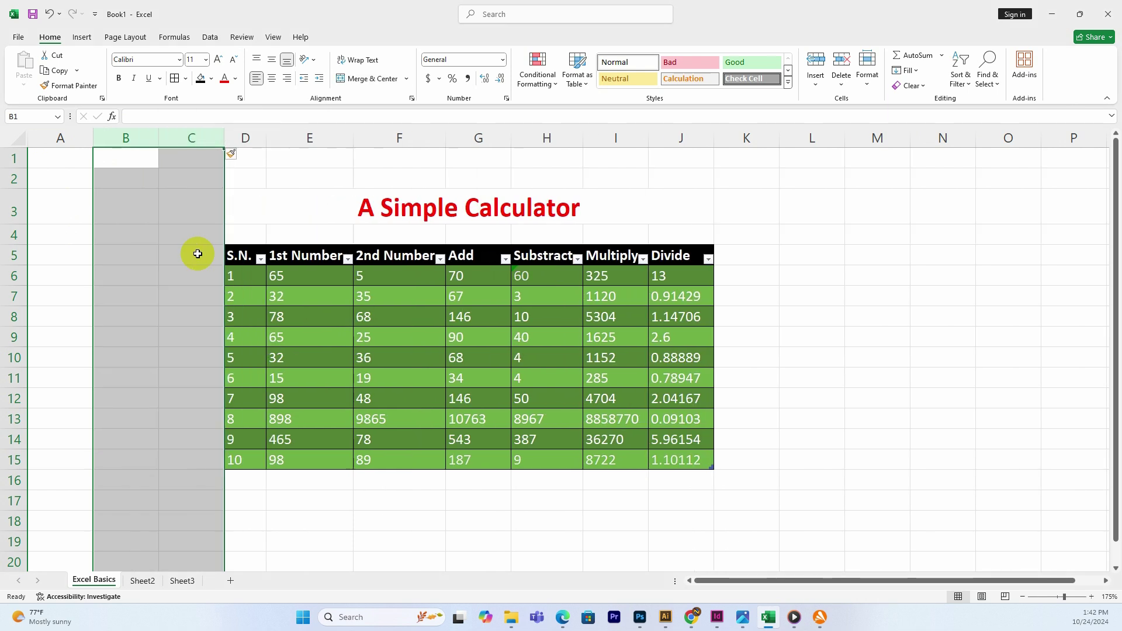
{"action": "left_click", "coordinate": [136, 179]}
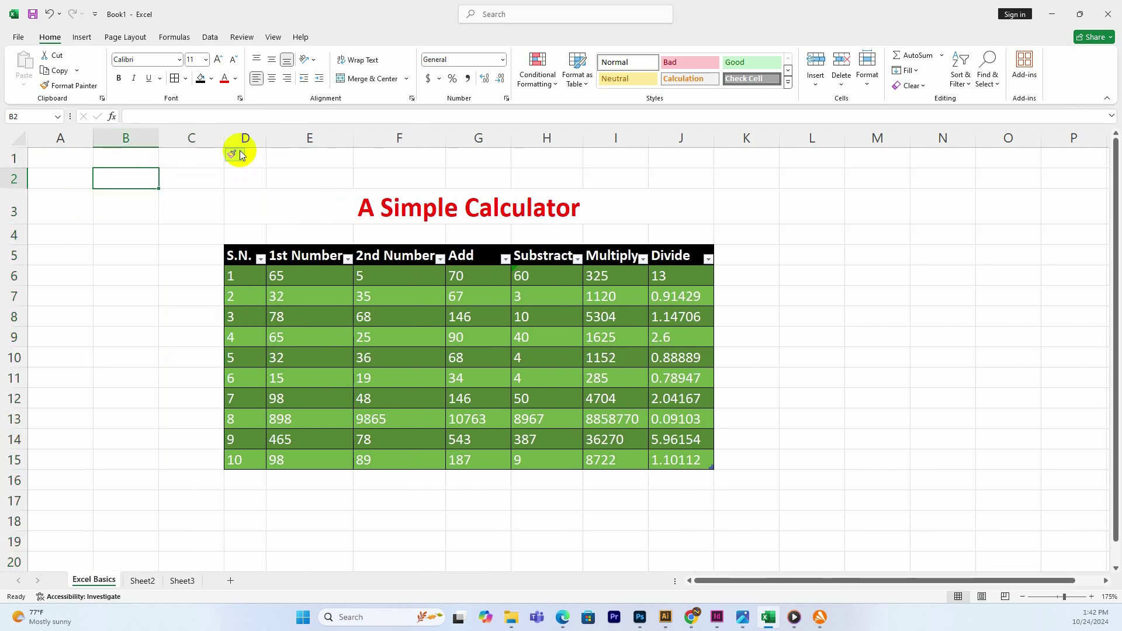
Delete the two blank columns B and C.
{"action": "left_click_drag", "start_coordinate": [120, 140], "coordinate": [176, 143]}
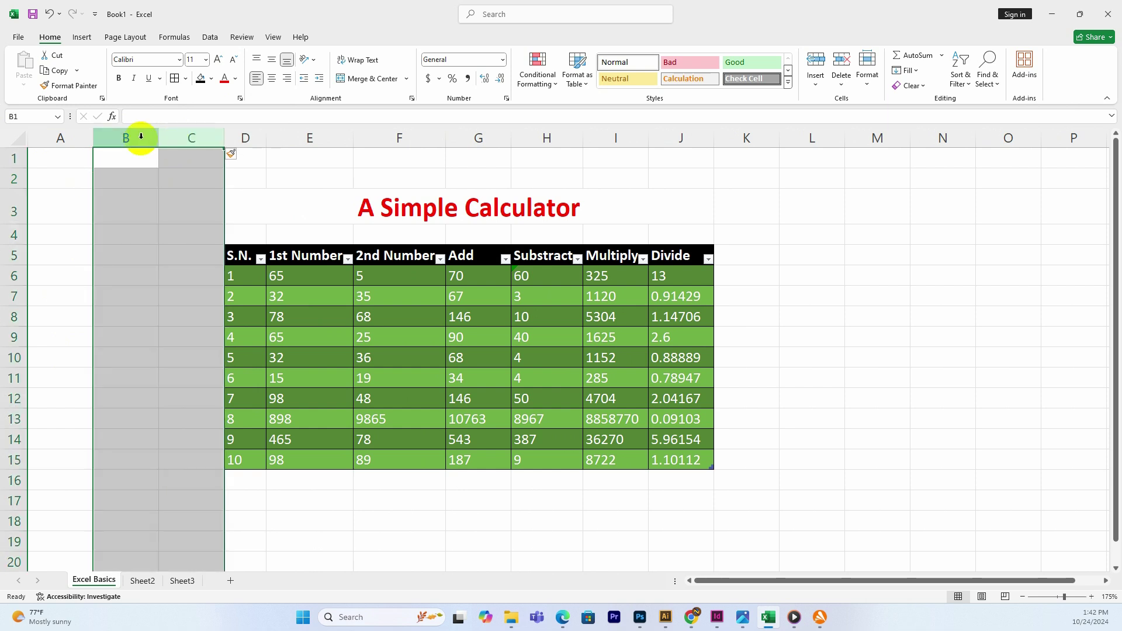
{"action": "right_click", "coordinate": [140, 138]}
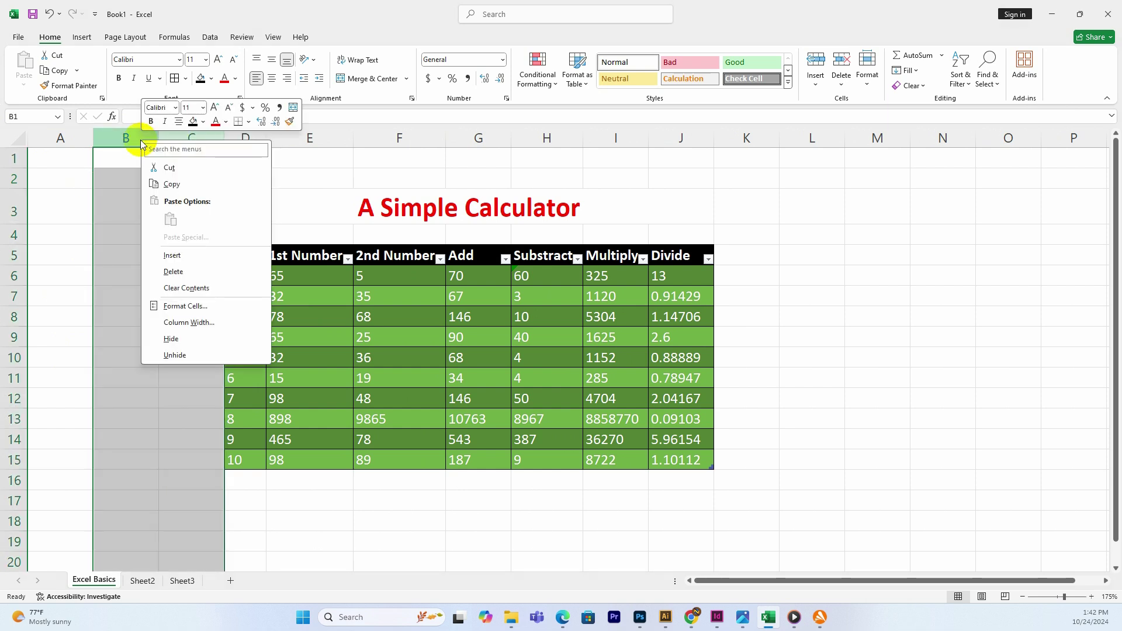
{"action": "left_click", "coordinate": [185, 271]}
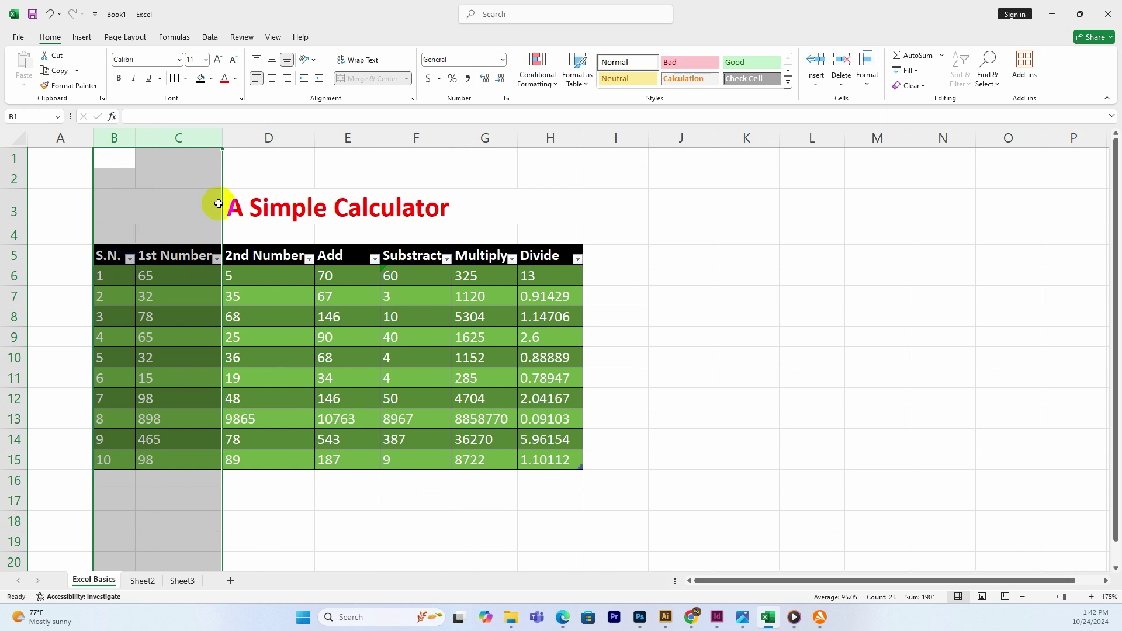
Delete the blank row 1 above the title.
{"action": "left_click", "coordinate": [333, 162]}
{"action": "right_click", "coordinate": [18, 162]}
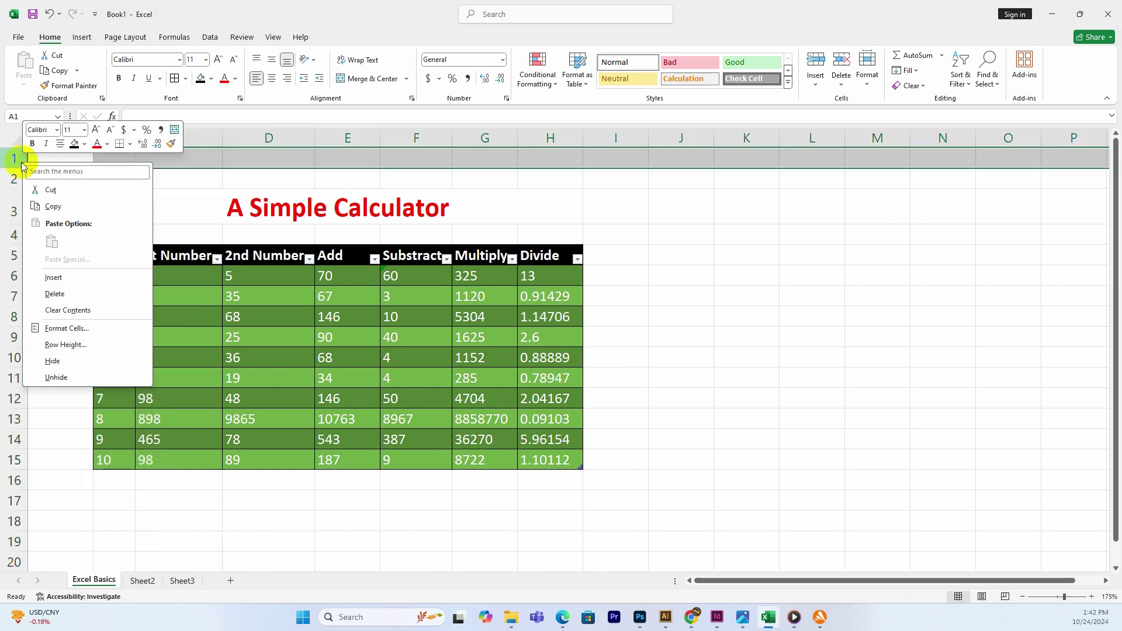
{"action": "left_click", "coordinate": [60, 290]}
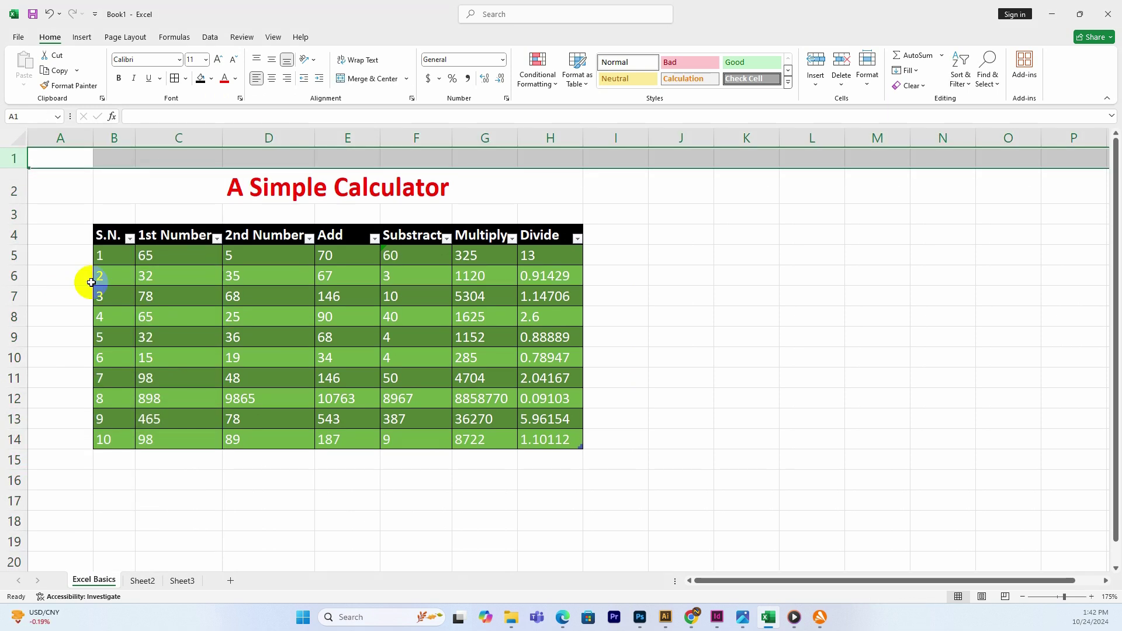
{"action": "left_click", "coordinate": [176, 284]}
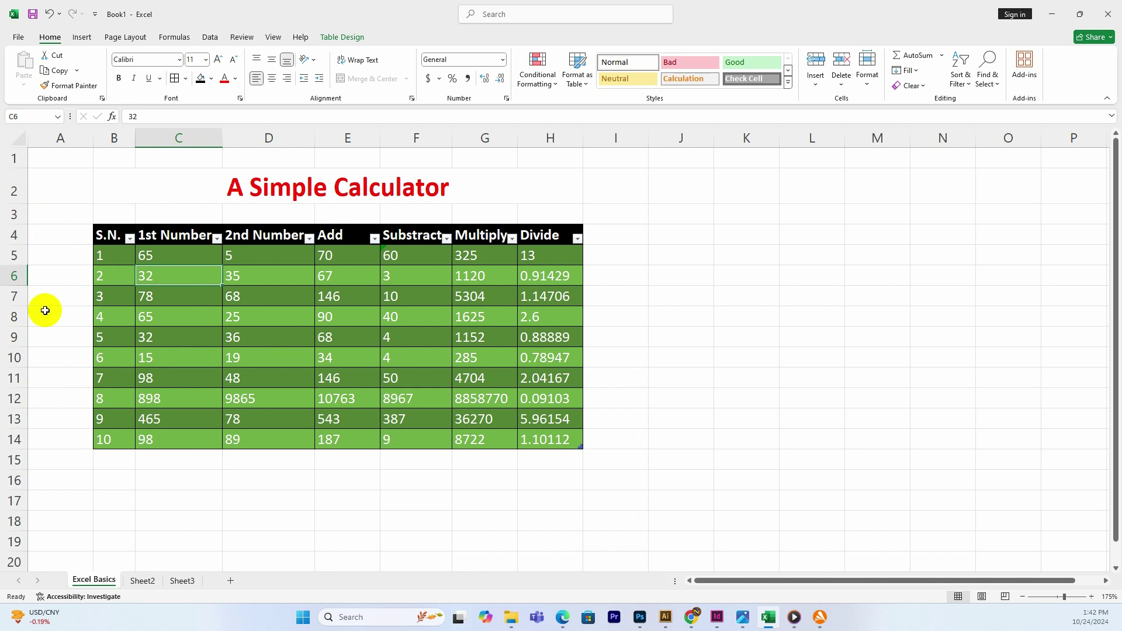
Try inserting a blank row above the S.N. 2 row of the table, and undo the insertion.
{"action": "left_click", "coordinate": [17, 274]}
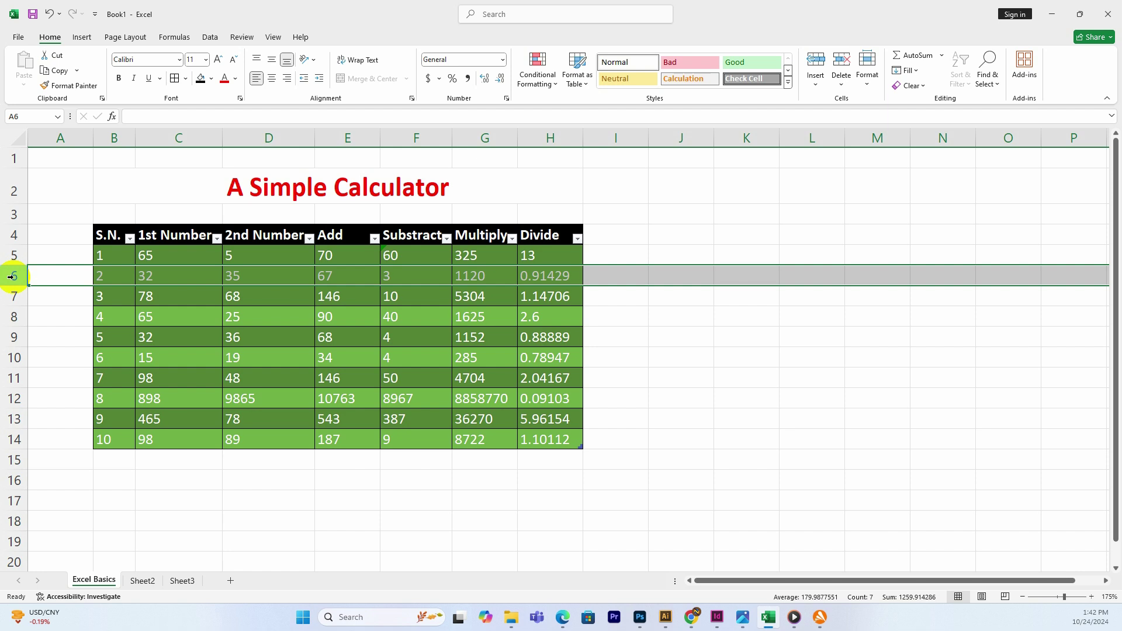
{"action": "right_click", "coordinate": [11, 277]}
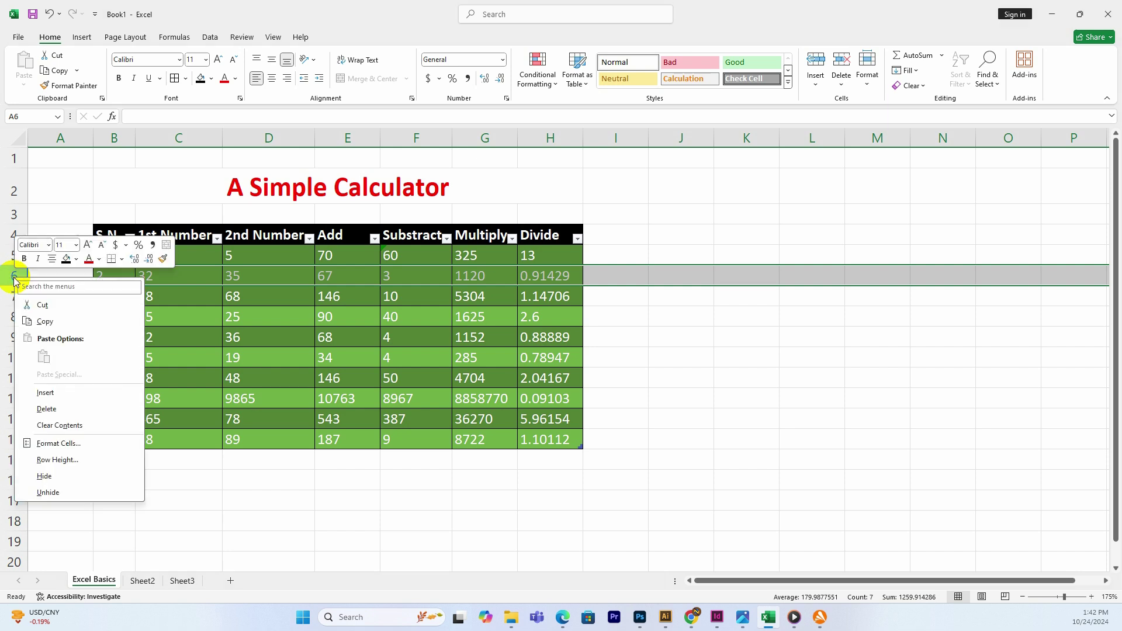
{"action": "left_click", "coordinate": [51, 391]}
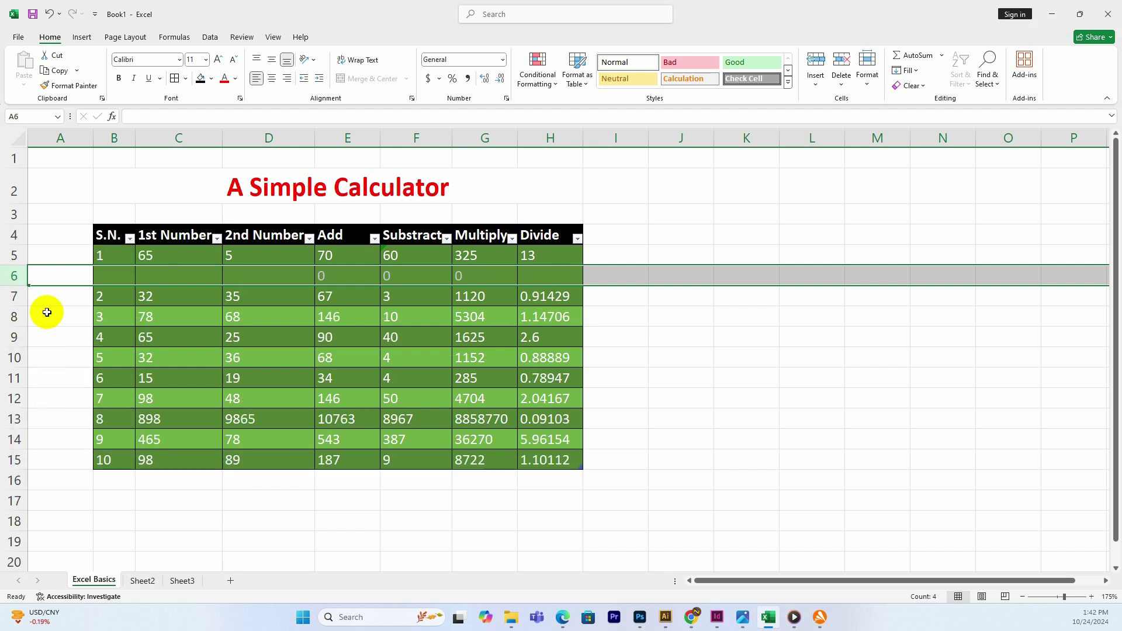
{"action": "key", "text": "ctrl+z"}
{"action": "left_click", "coordinate": [109, 293]}
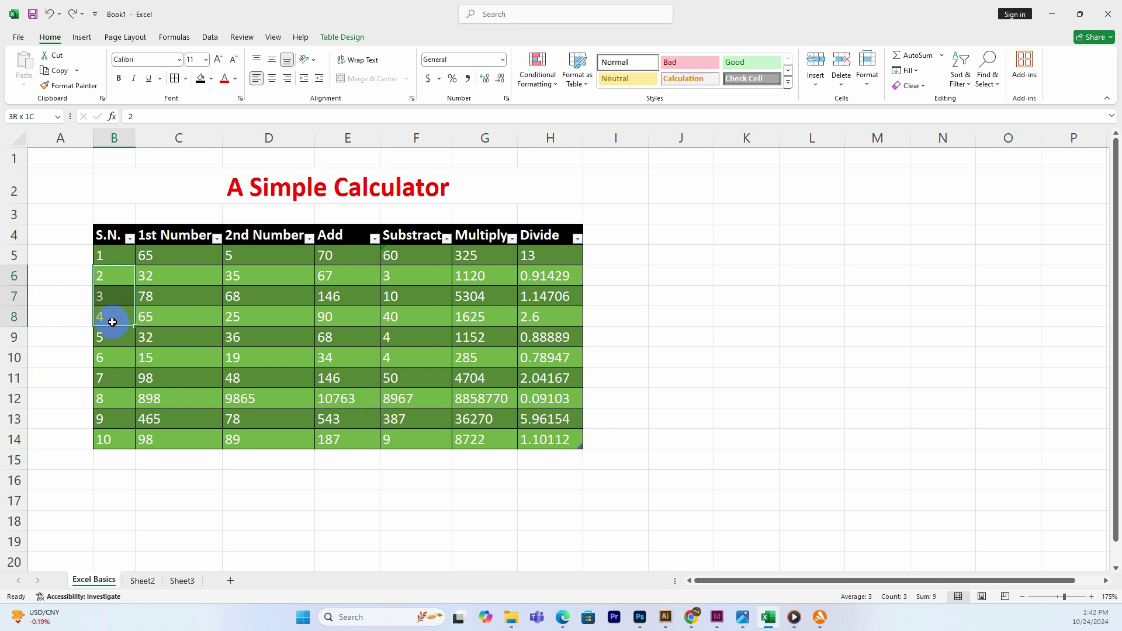
Try inserting a blank row above the S.N. 3 row, and undo the insertion.
{"action": "right_click", "coordinate": [14, 297]}
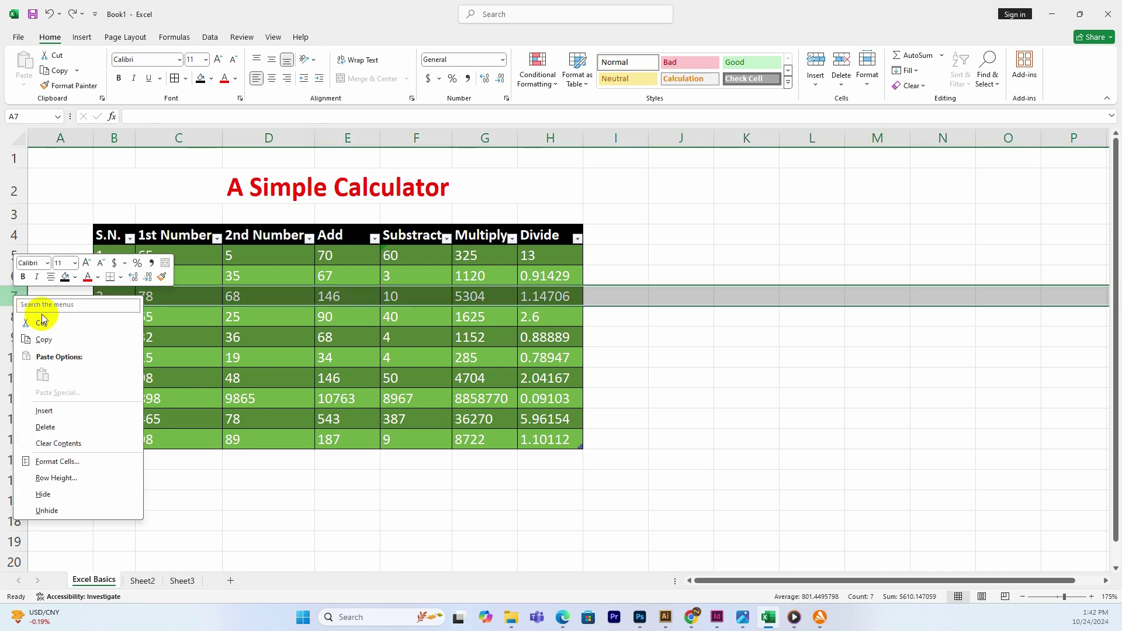
{"action": "left_click", "coordinate": [44, 410]}
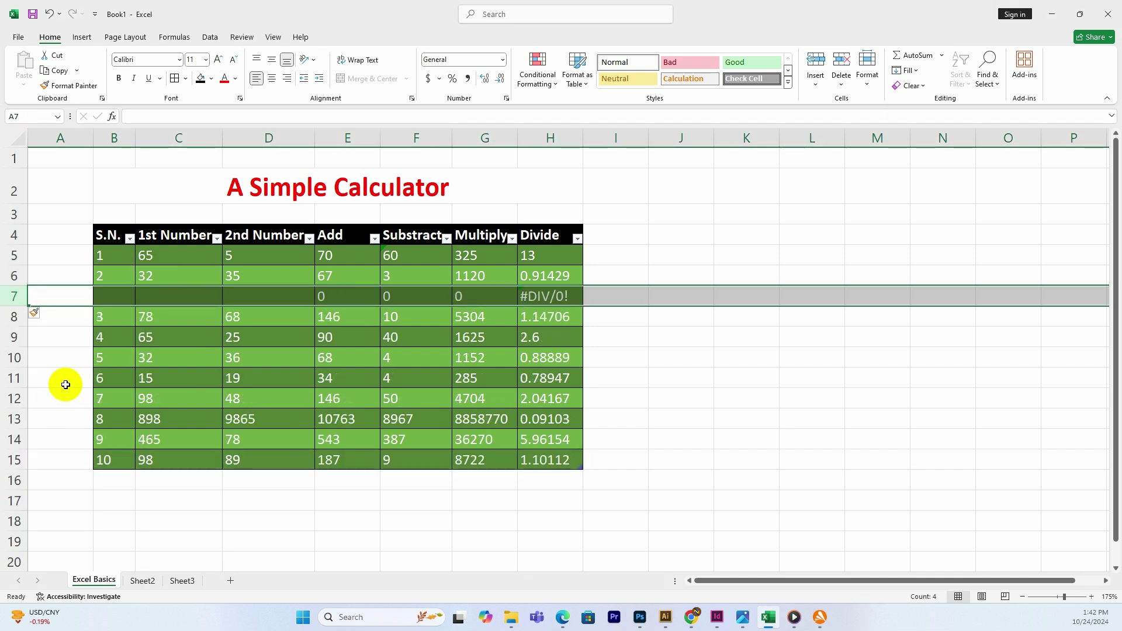
{"action": "key", "text": "ctrl+z"}
Try inserting three blank rows above the S.N. 4 row at once, based on rows 8 to 10, and undo the insertion.
{"action": "left_click_drag", "start_coordinate": [20, 314], "coordinate": [37, 345]}
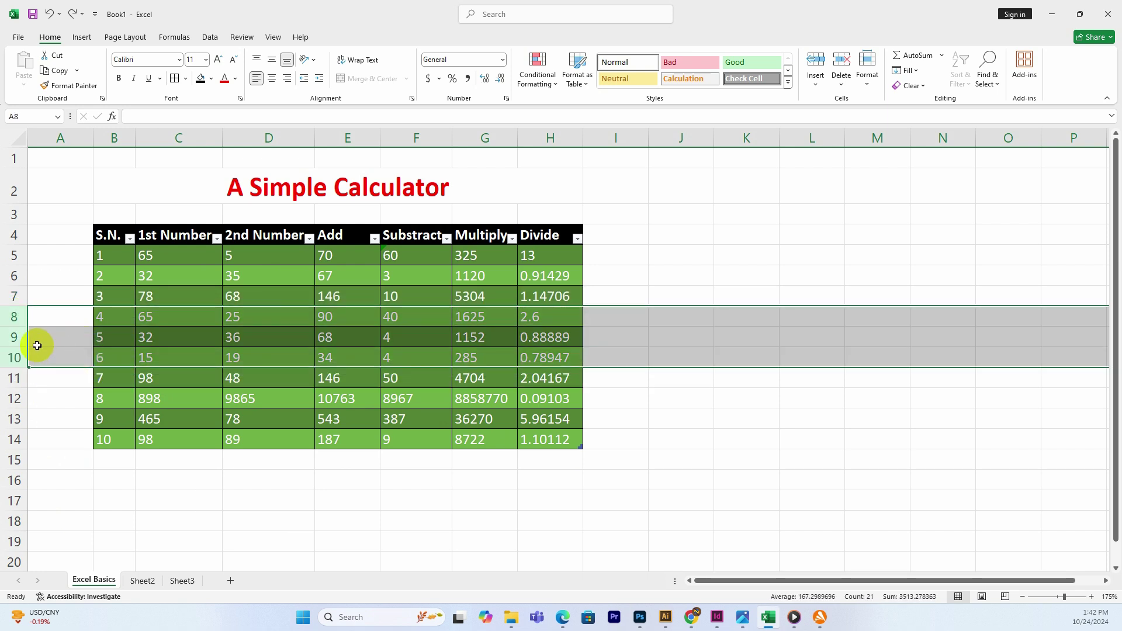
{"action": "right_click", "coordinate": [17, 339]}
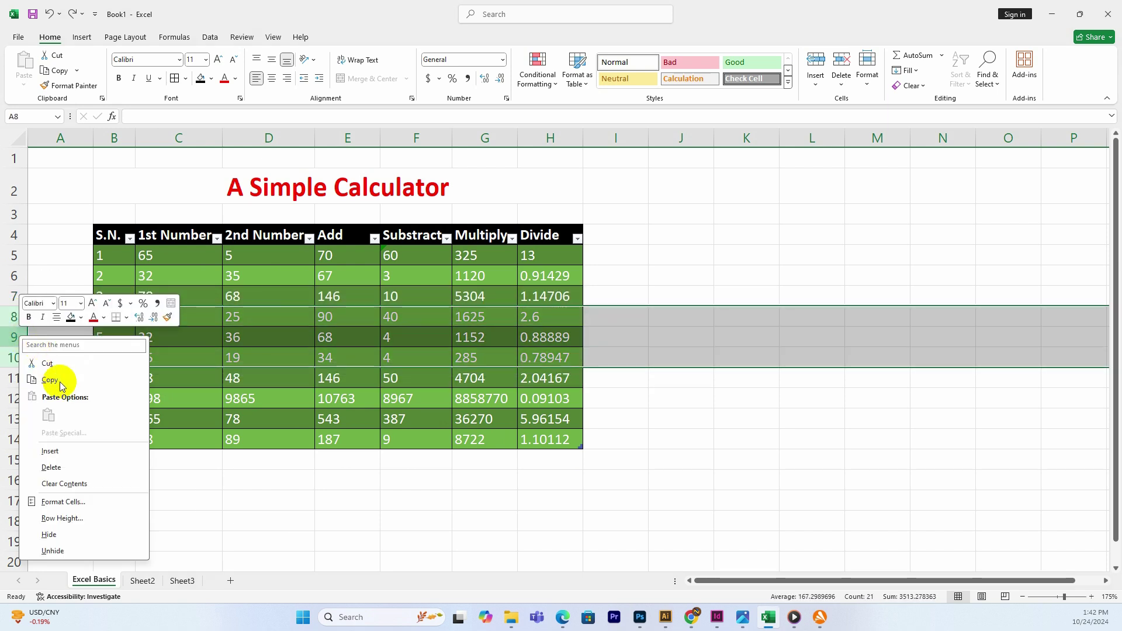
{"action": "left_click", "coordinate": [58, 448]}
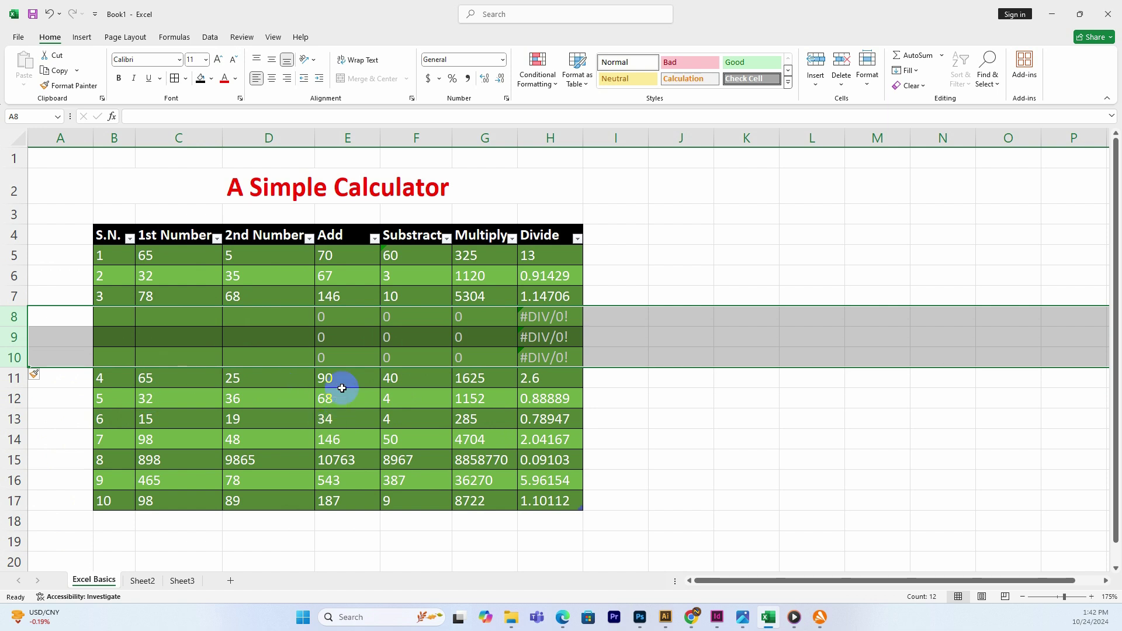
{"action": "key", "text": "ctrl+z"}
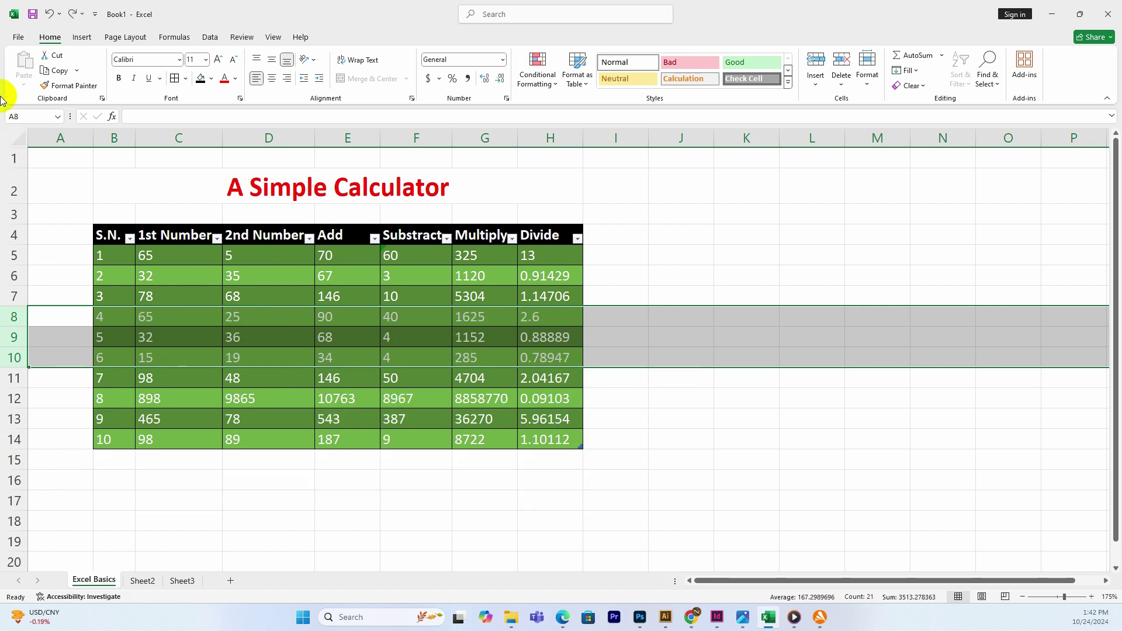
{"action": "left_click", "coordinate": [165, 165]}
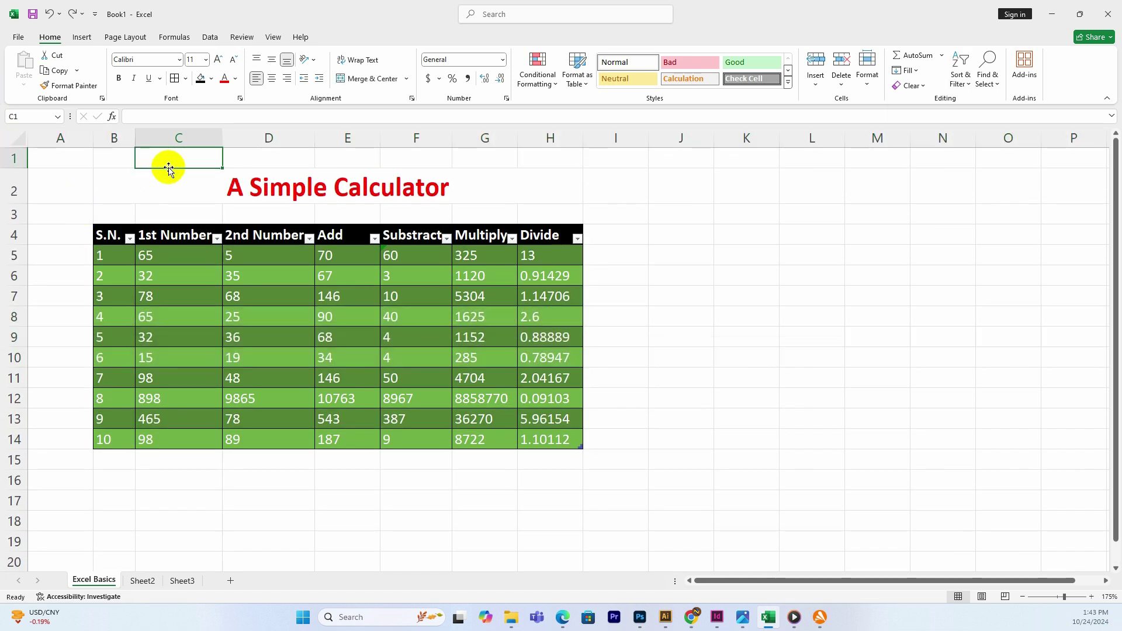
{"action": "left_click", "coordinate": [781, 332]}
{"action": "scroll", "coordinate": [701, 333], "scroll_direction": "down", "scroll_amount": 2}
{"action": "scroll", "coordinate": [654, 325], "scroll_direction": "up", "scroll_amount": 2}
{"action": "left_click", "coordinate": [702, 251]}
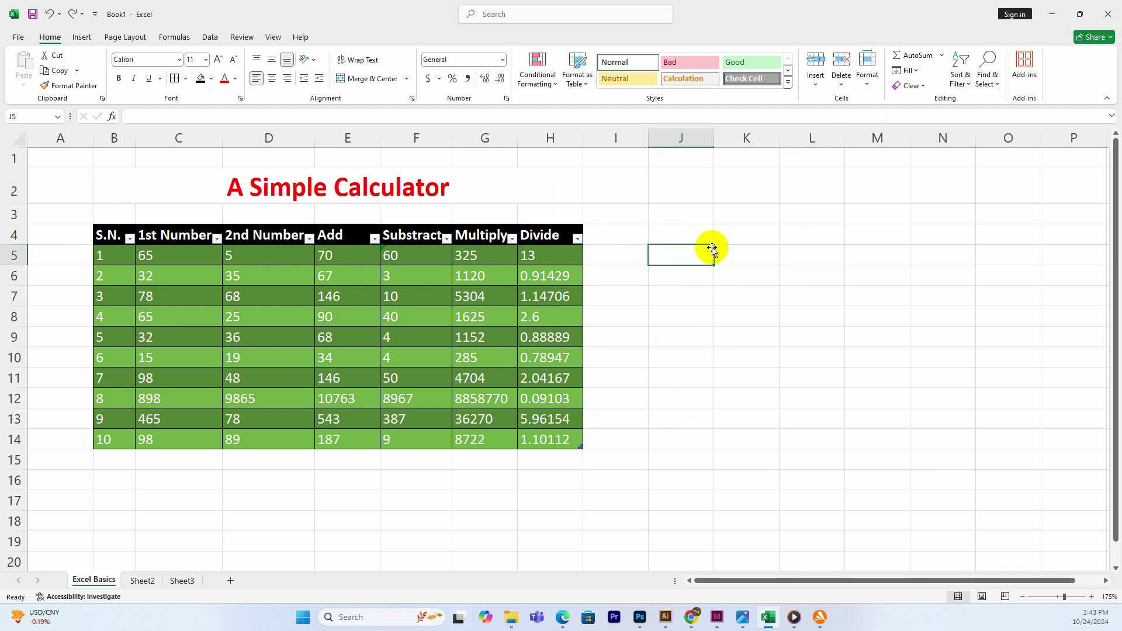
{"action": "left_click", "coordinate": [622, 338]}
{"action": "scroll", "coordinate": [230, 514], "scroll_direction": "down", "scroll_amount": 4}
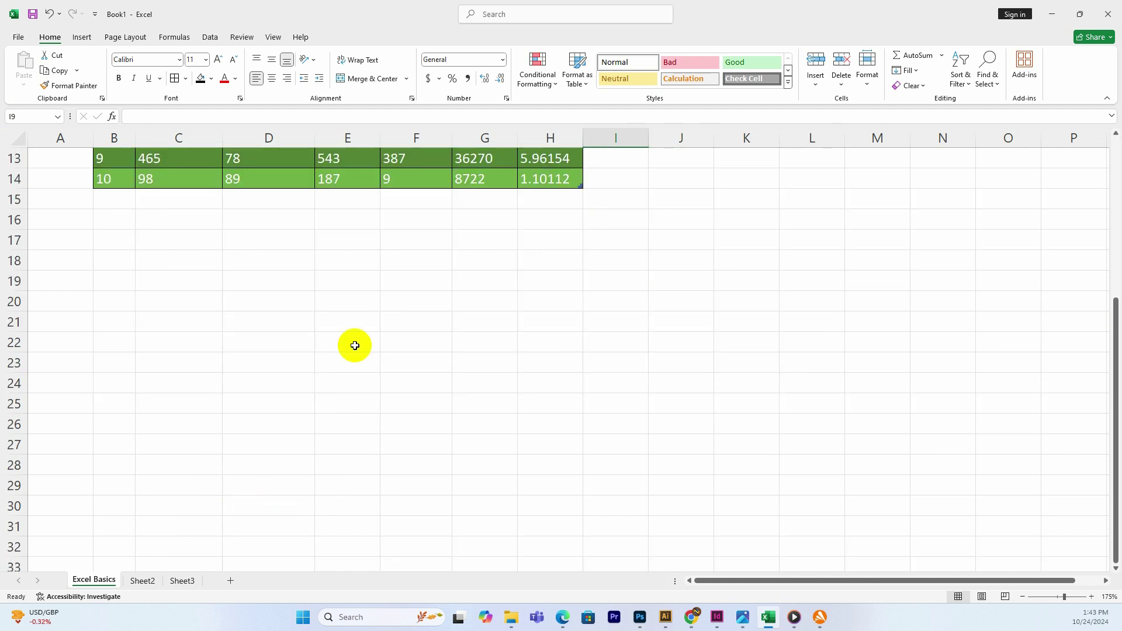
{"action": "left_click", "coordinate": [353, 344]}
{"action": "scroll", "coordinate": [296, 447], "scroll_direction": "up", "scroll_amount": 3}
Enter the sample texts dhfksdfs, sdfsadf, sadf, as and df down cells D17 to D21 below the table.
{"action": "left_click", "coordinate": [251, 425]}
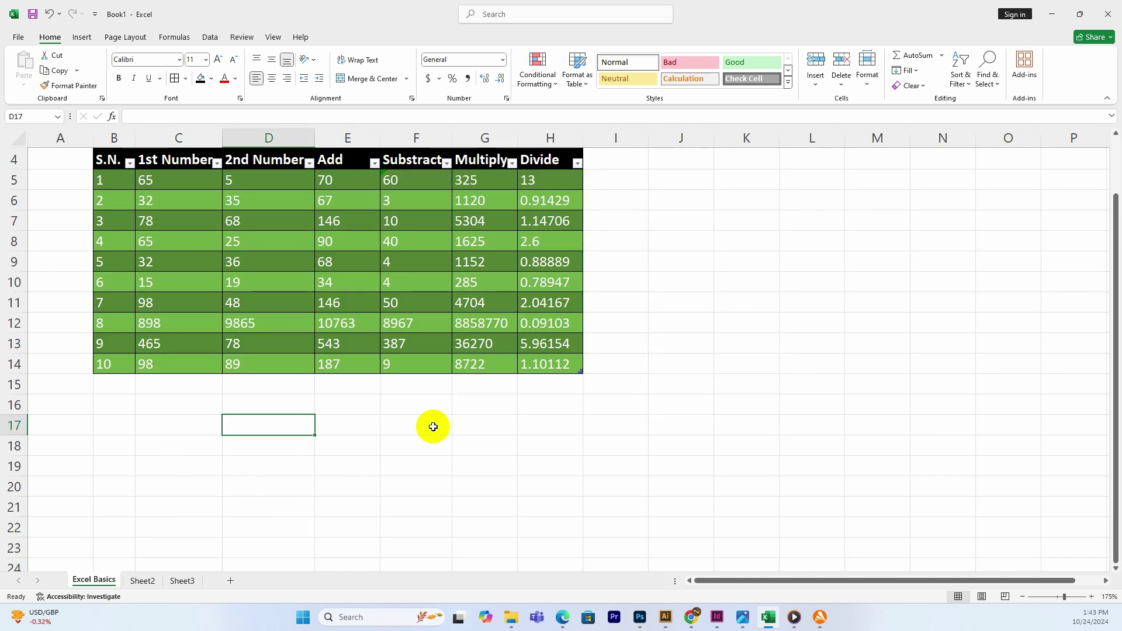
{"action": "type", "text": "dhfksdfs"}
{"action": "key", "text": "Return"}
{"action": "type", "text": "sdfsadf"}
{"action": "key", "text": "Return"}
{"action": "type", "text": "sadf"}
{"action": "key", "text": "Return"}
{"action": "type", "text": "as df"}
{"action": "key", "text": "Return"}
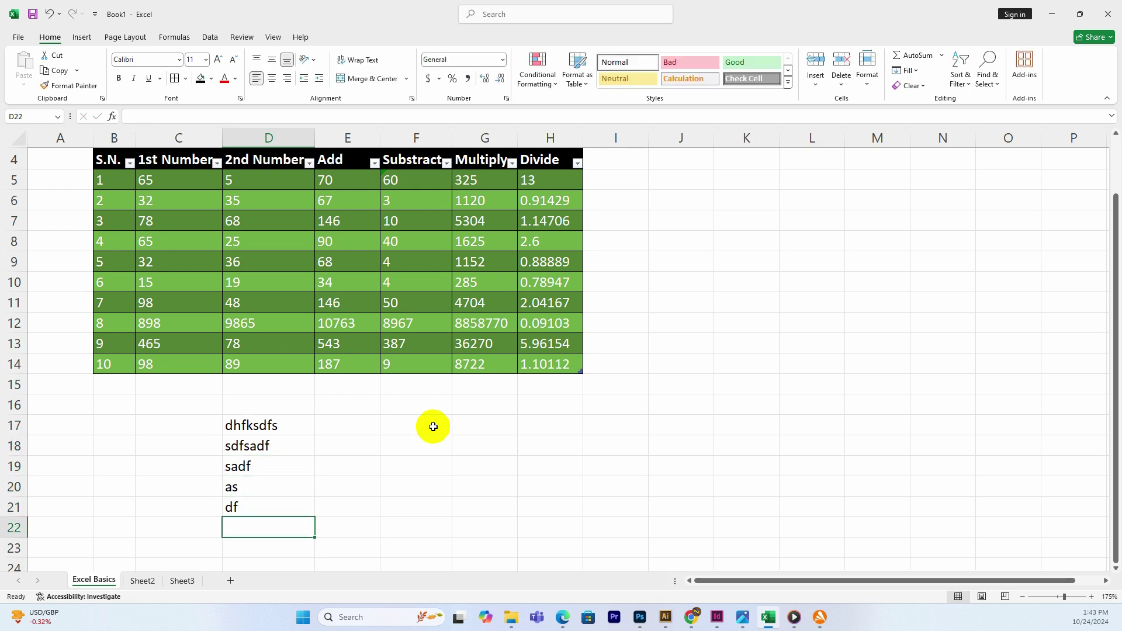
Enter the sample texts dsfasd, f and sdf across cells E21 to G21.
{"action": "left_click", "coordinate": [299, 507]}
{"action": "key", "text": "Tab"}
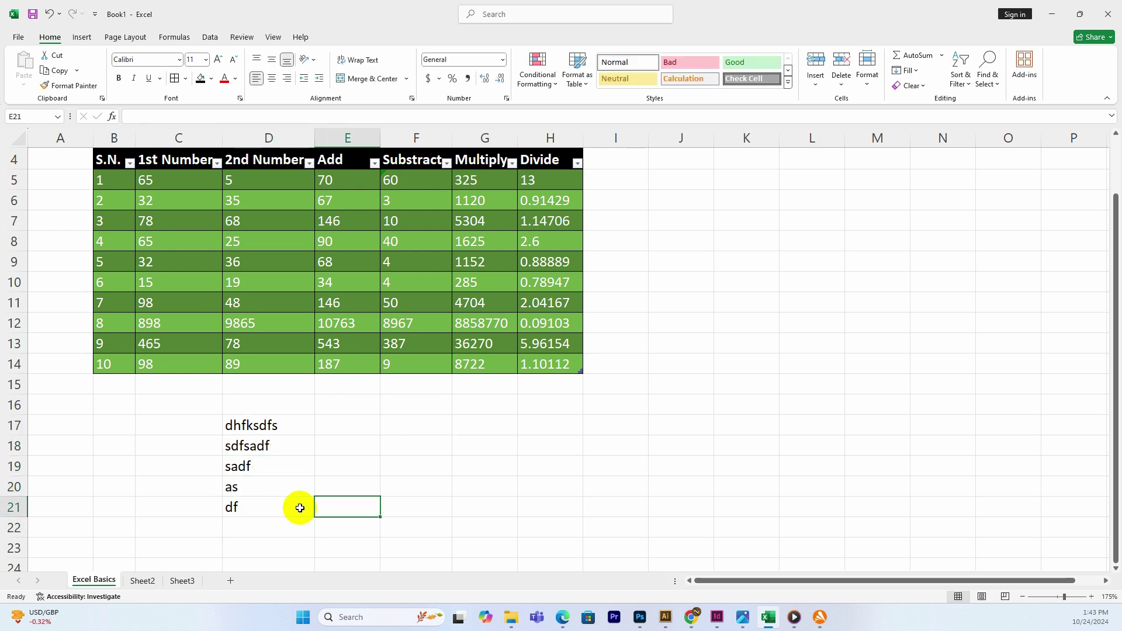
{"action": "type", "text": "dsfasd"}
{"action": "key", "text": "Tab"}
{"action": "type", "text": "f"}
{"action": "key", "text": "Tab"}
{"action": "key", "text": "Left"}
{"action": "key", "text": "Left"}
{"action": "key", "text": "Left"}
{"action": "key", "text": "Left"}
{"action": "key", "text": "Right"}
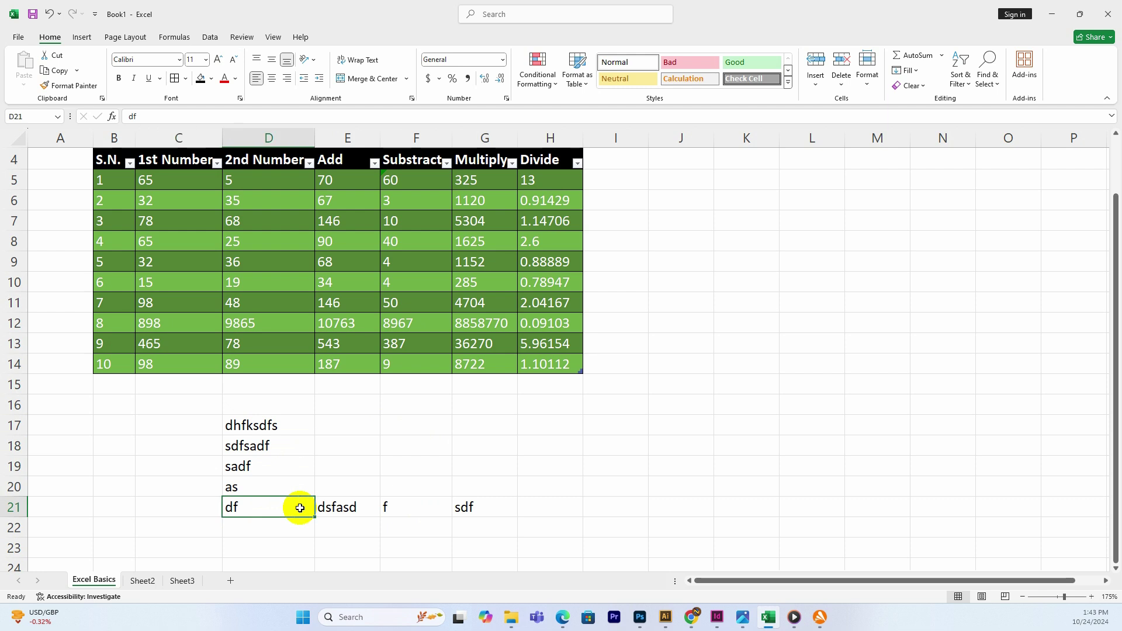
{"action": "key", "text": "Up"}
{"action": "key", "text": "Up"}
{"action": "key", "text": "Up"}
{"action": "key", "text": "Right"}
{"action": "key", "text": "Up"}
{"action": "key", "text": "Up"}
Move the text dhfksdfs from cell D17 to E17 and on to E18.
{"action": "left_click", "coordinate": [281, 422]}
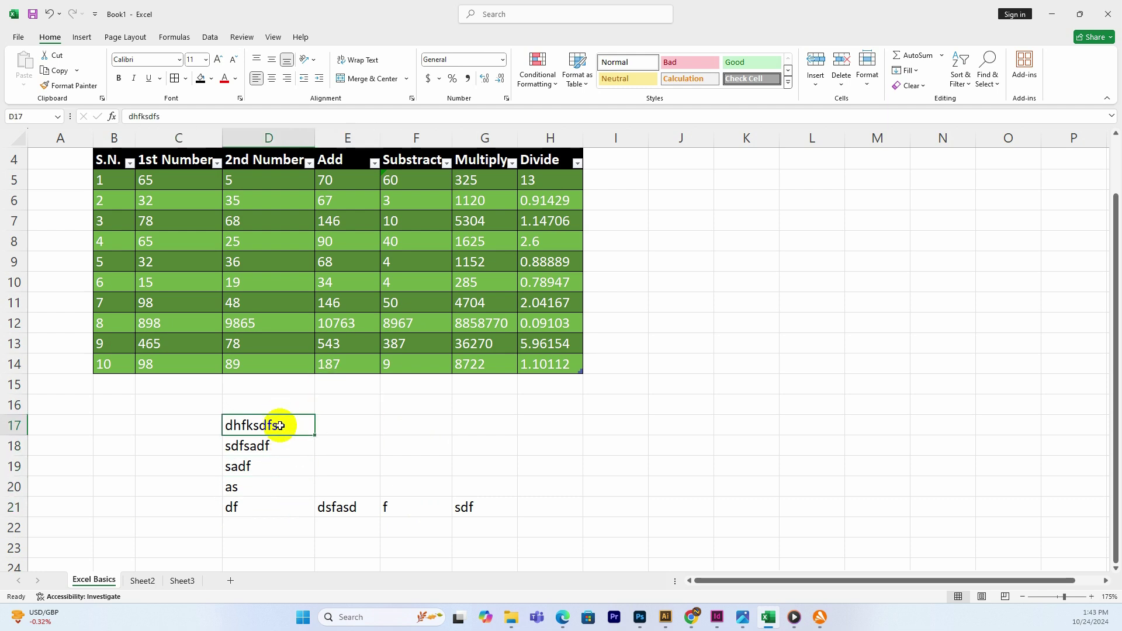
{"action": "left_click_drag", "start_coordinate": [277, 415], "coordinate": [348, 423]}
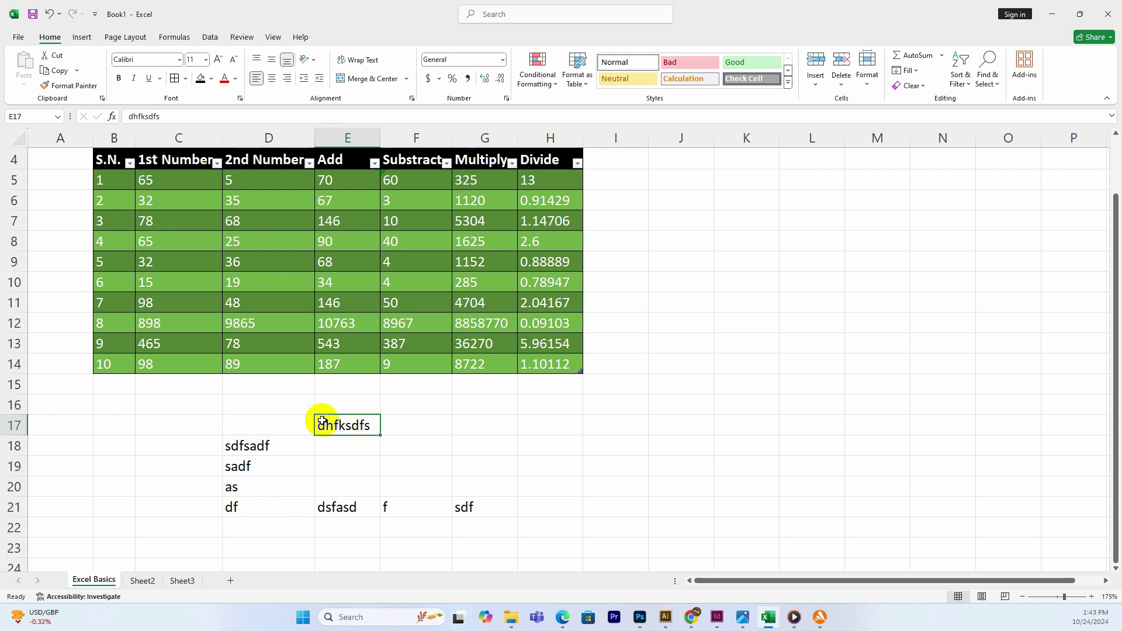
{"action": "left_click_drag", "start_coordinate": [337, 417], "coordinate": [359, 444]}
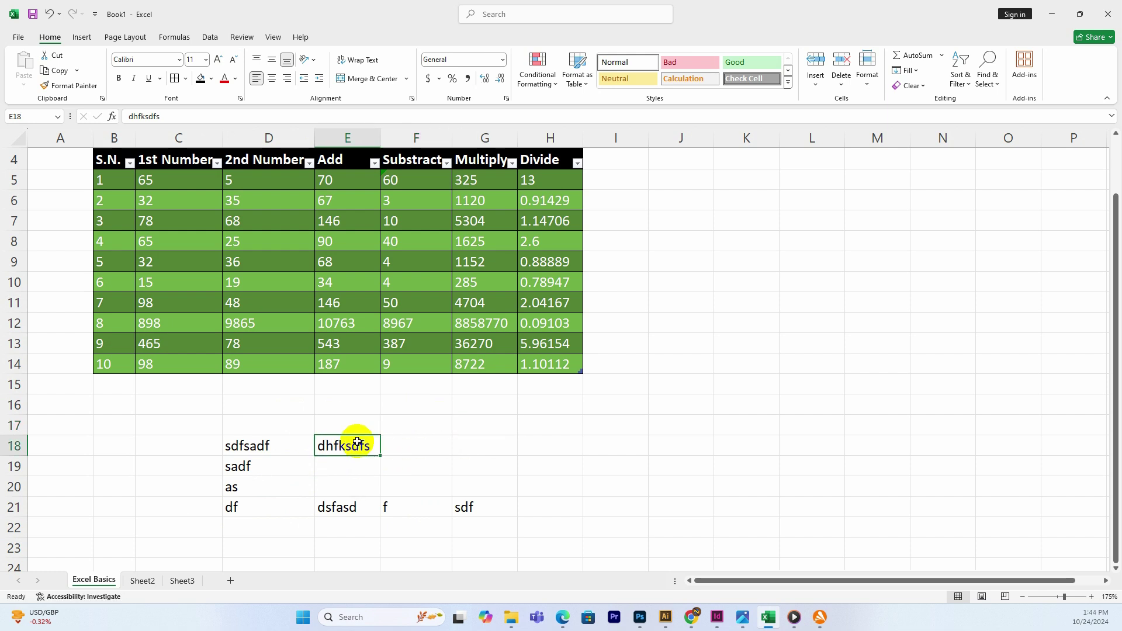
{"action": "left_click", "coordinate": [383, 423]}
Replace the text in cell E18 with sdfsdf by editing it directly in the cell.
{"action": "left_click", "coordinate": [341, 445]}
{"action": "double_click", "coordinate": [341, 445]}
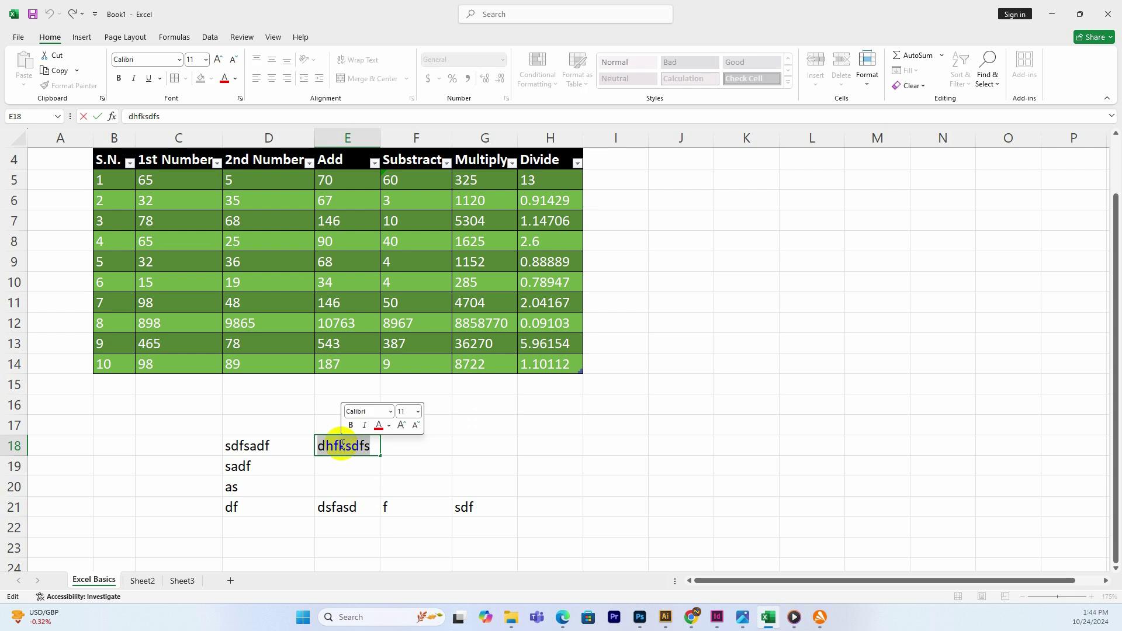
{"action": "type", "text": "sdfsdf"}
{"action": "key", "text": "Return"}
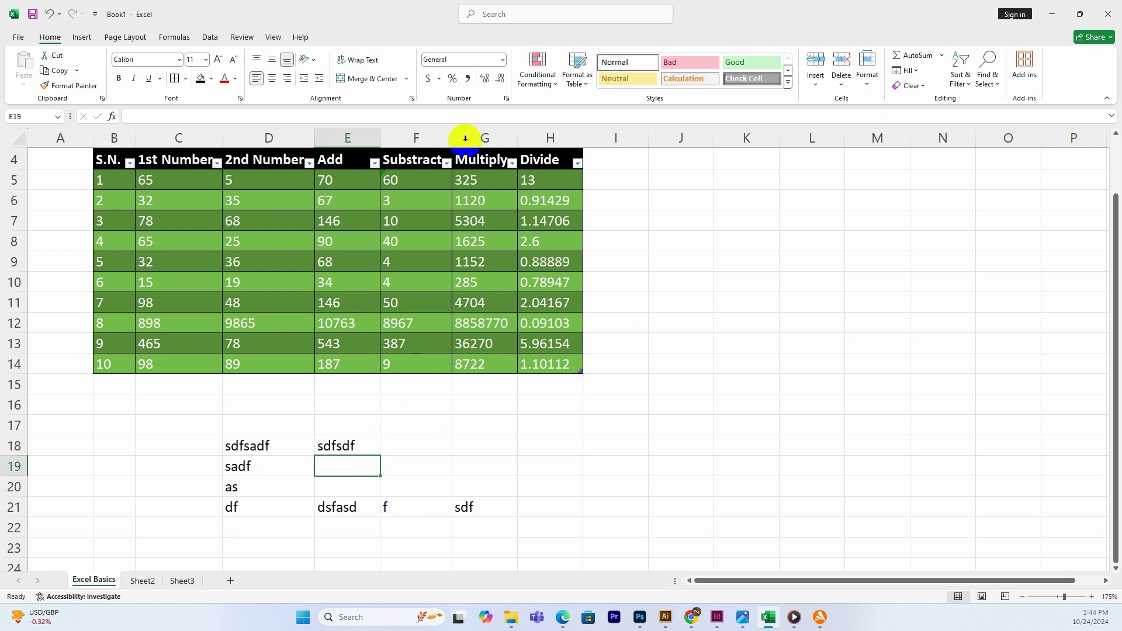
Edit the contents of cell E18 in the formula bar, entering the text sdfsadfs.
{"action": "left_click", "coordinate": [344, 450]}
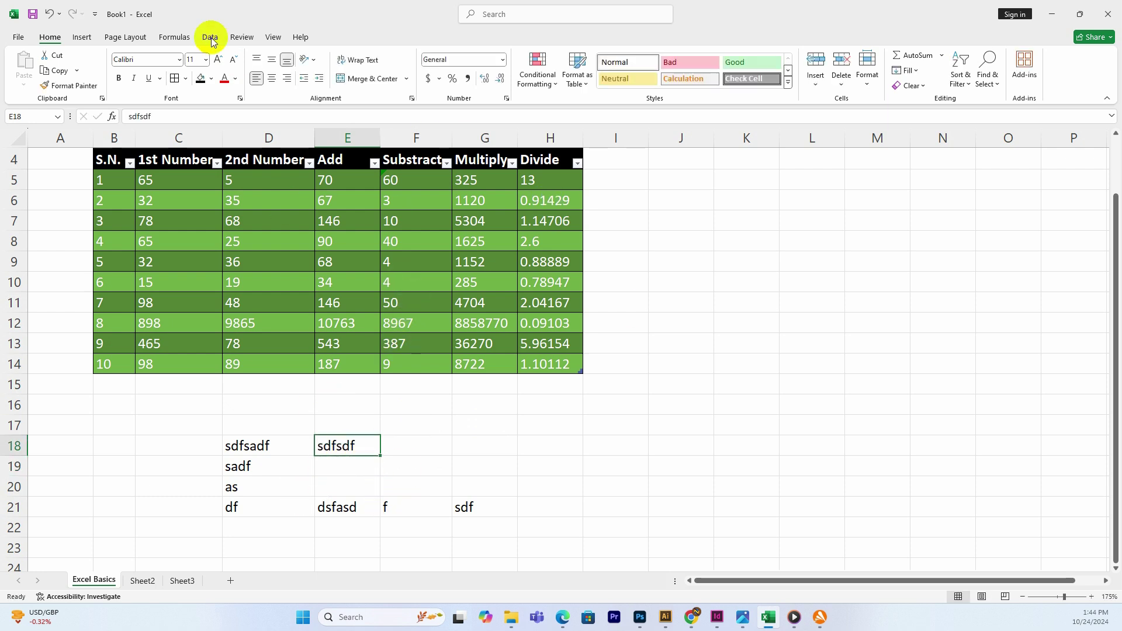
{"action": "left_click", "coordinate": [214, 114]}
{"action": "type", "text": "sdfsadfs"}
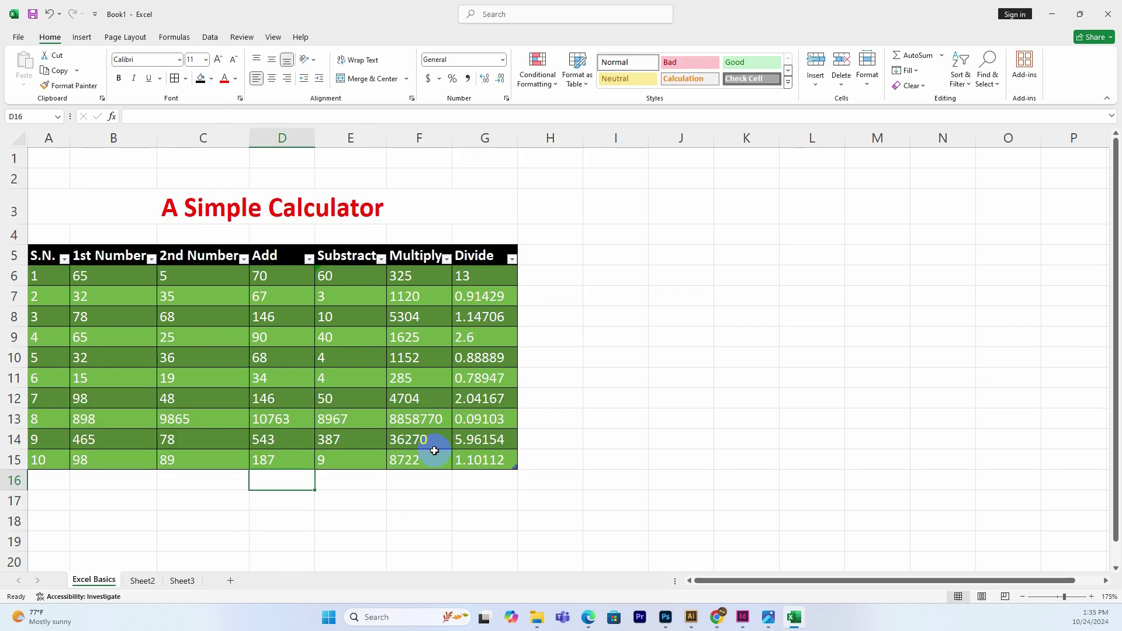